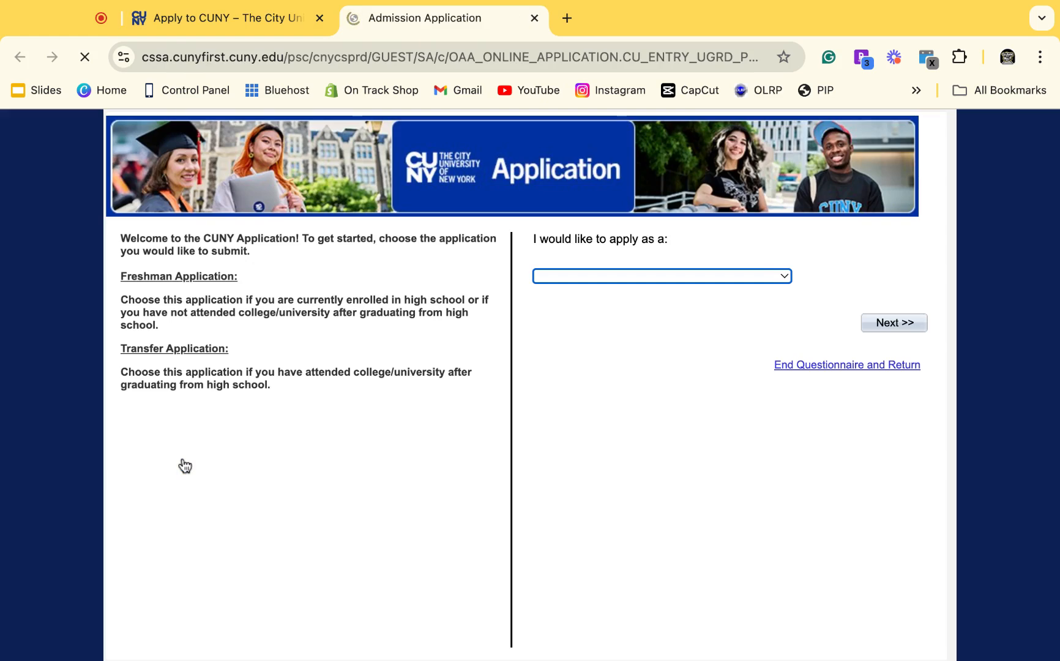
Choose Freshman Applicant and Freshman Application, then continue to the sign-on page.
left_click(624, 276)
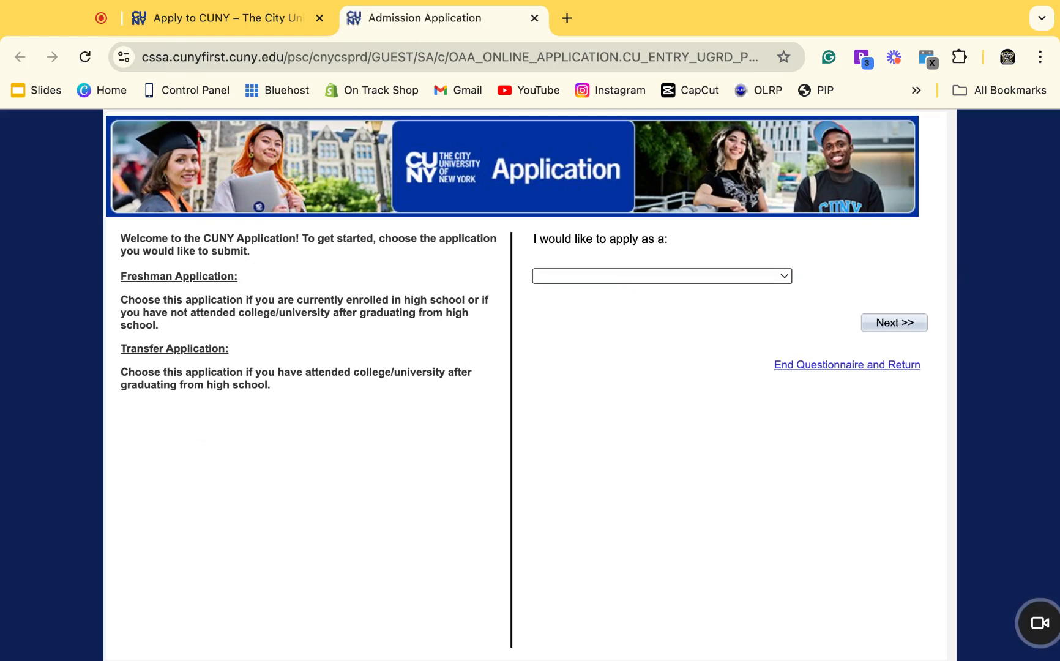
left_click(625, 292)
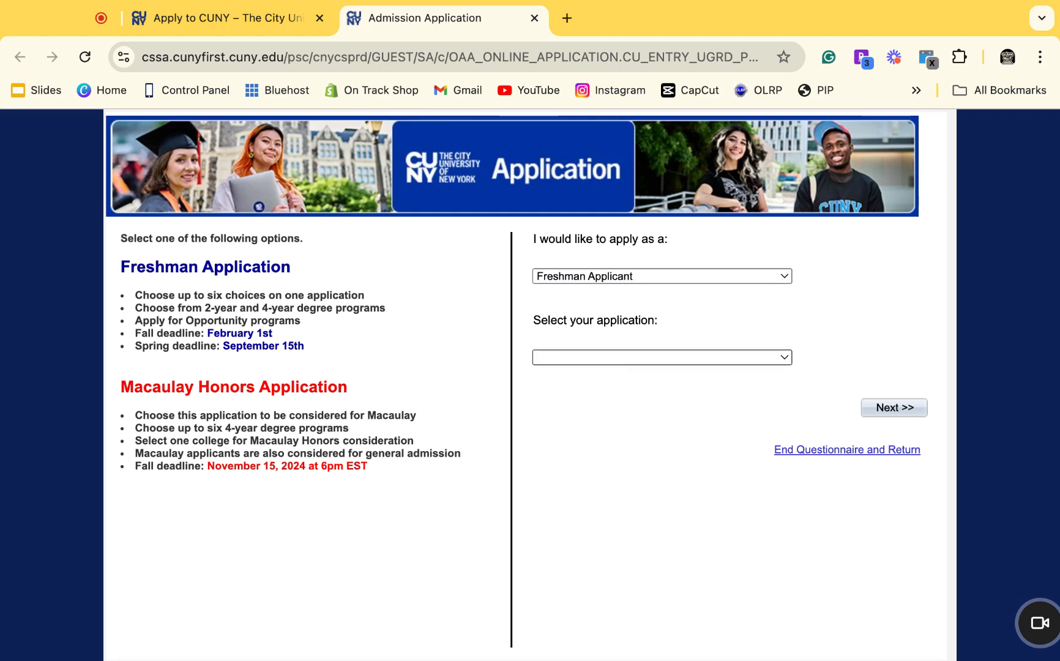
left_click(628, 373)
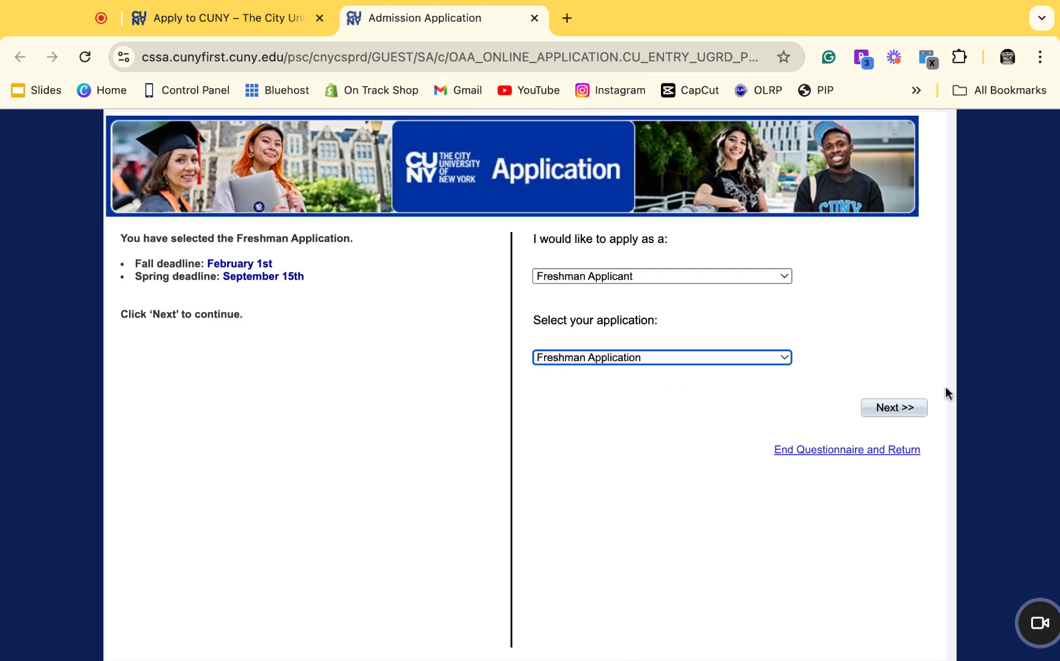
left_click(924, 409)
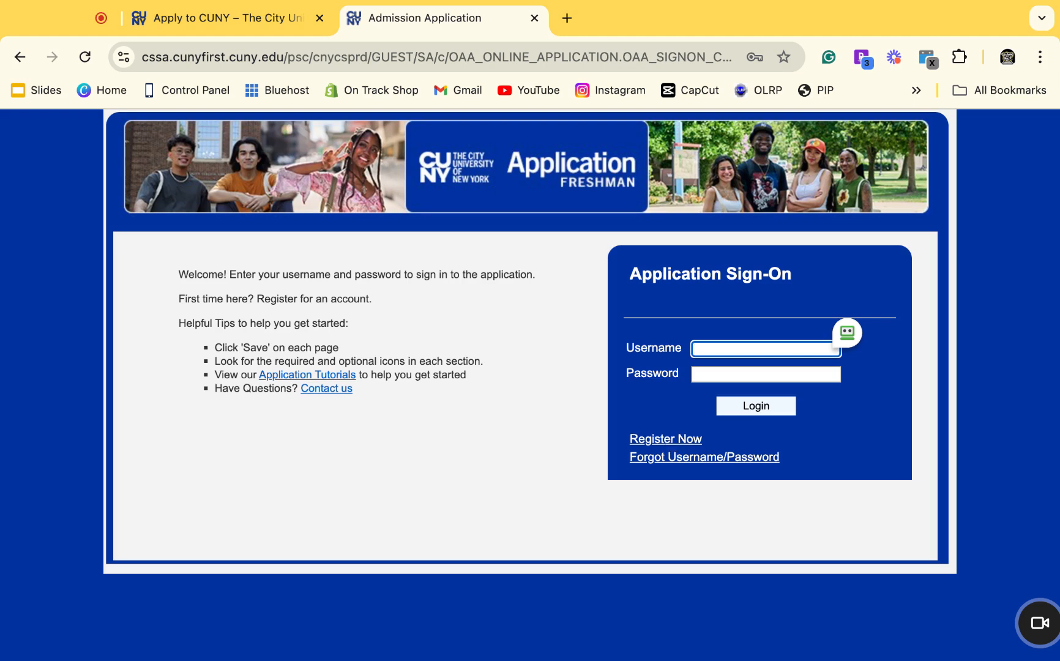
Log in using the browser's saved username and password autofill entry.
left_click(666, 439)
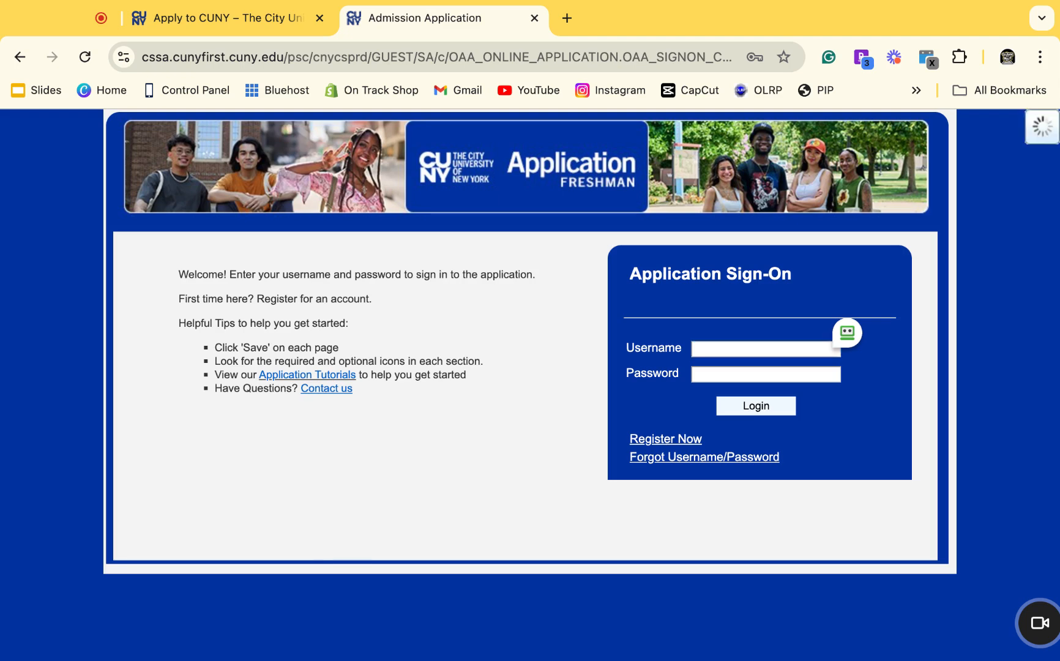
scroll(688, 496, "down", 3)
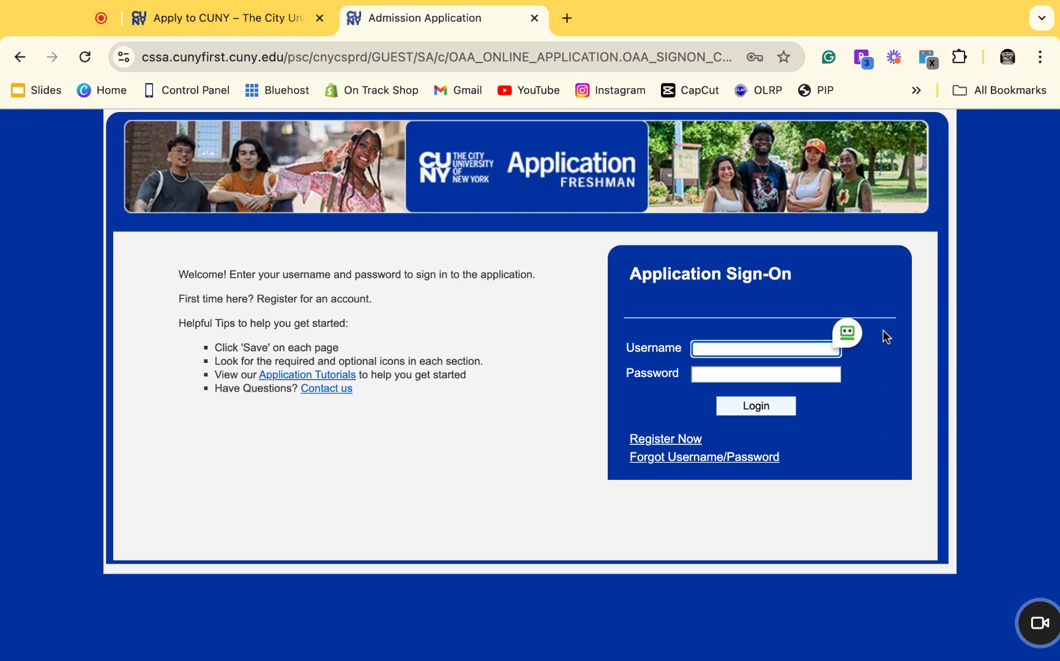
left_click(849, 333)
left_click(854, 334)
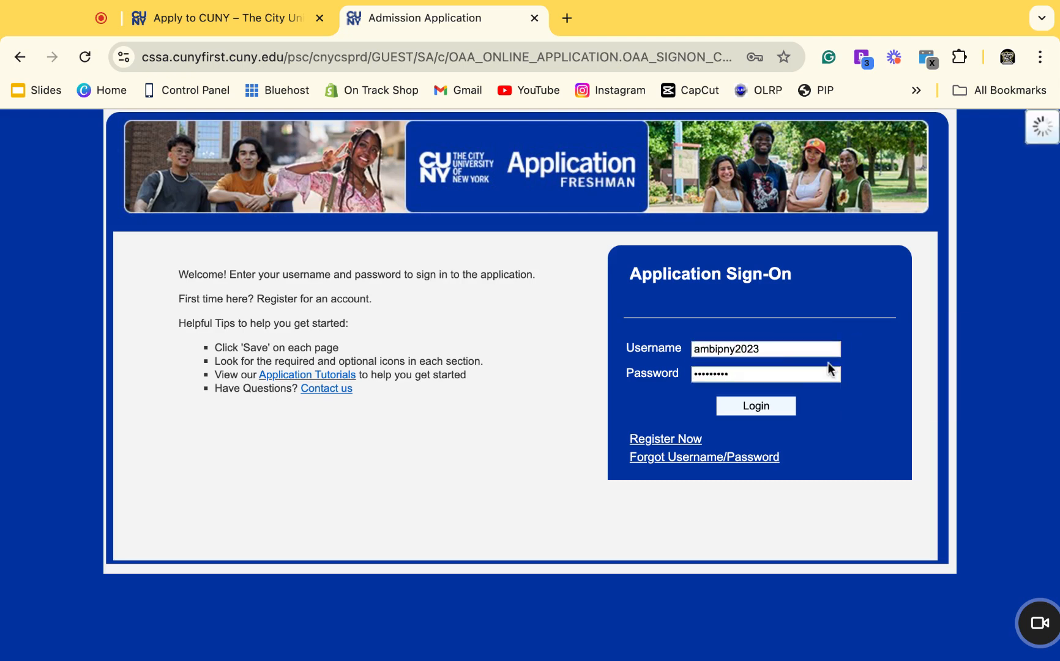
left_click(790, 405)
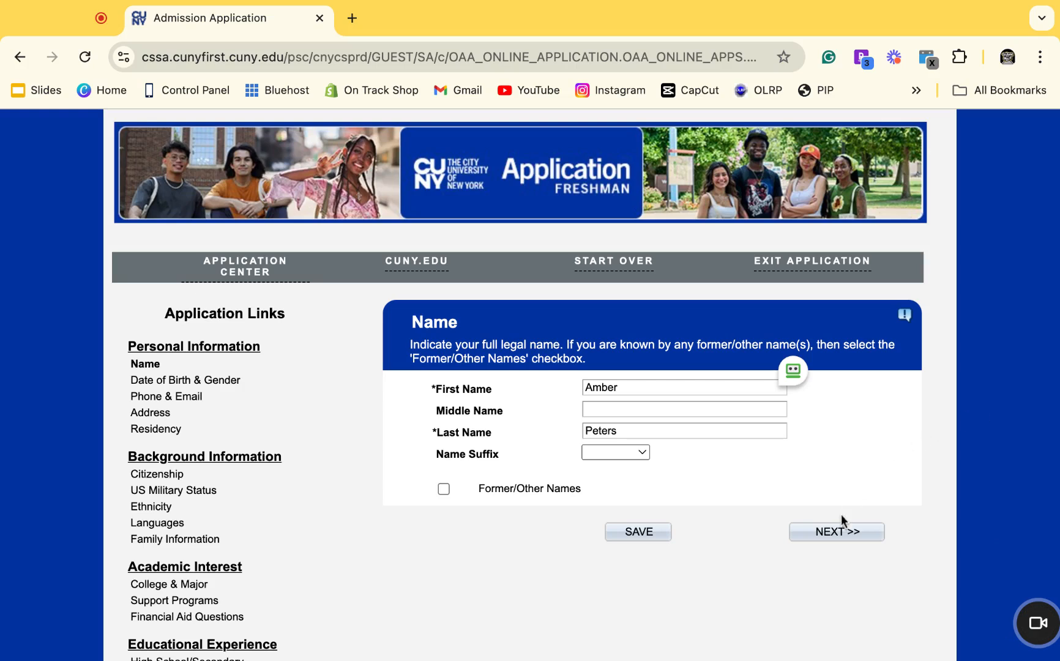
Accept the name and date of birth, save phone and email, and continue to Address.
left_click(838, 533)
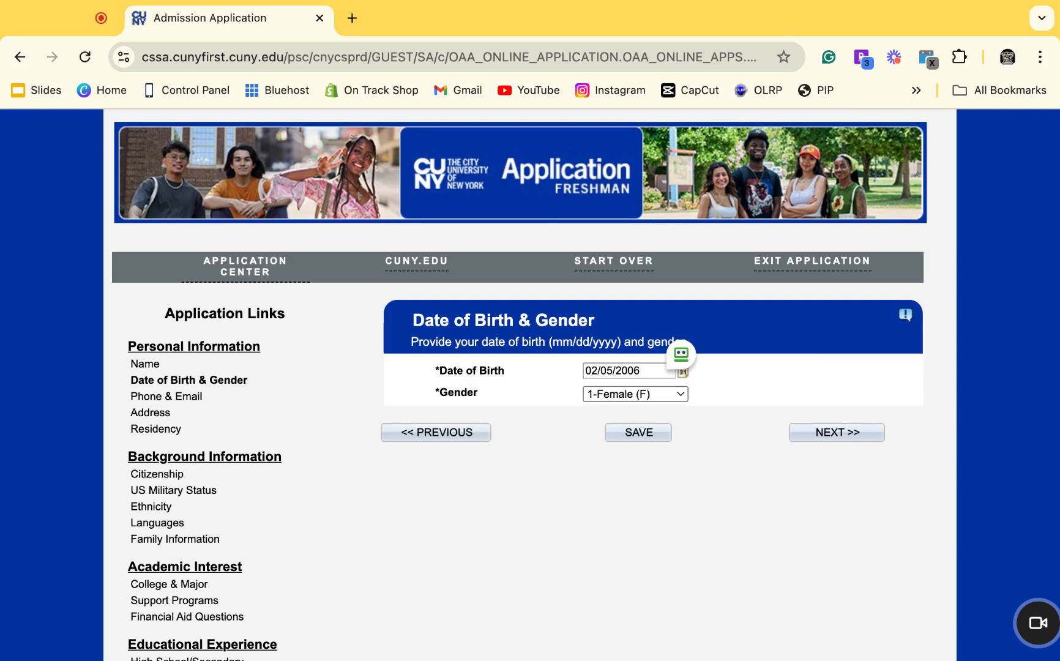
left_click(839, 438)
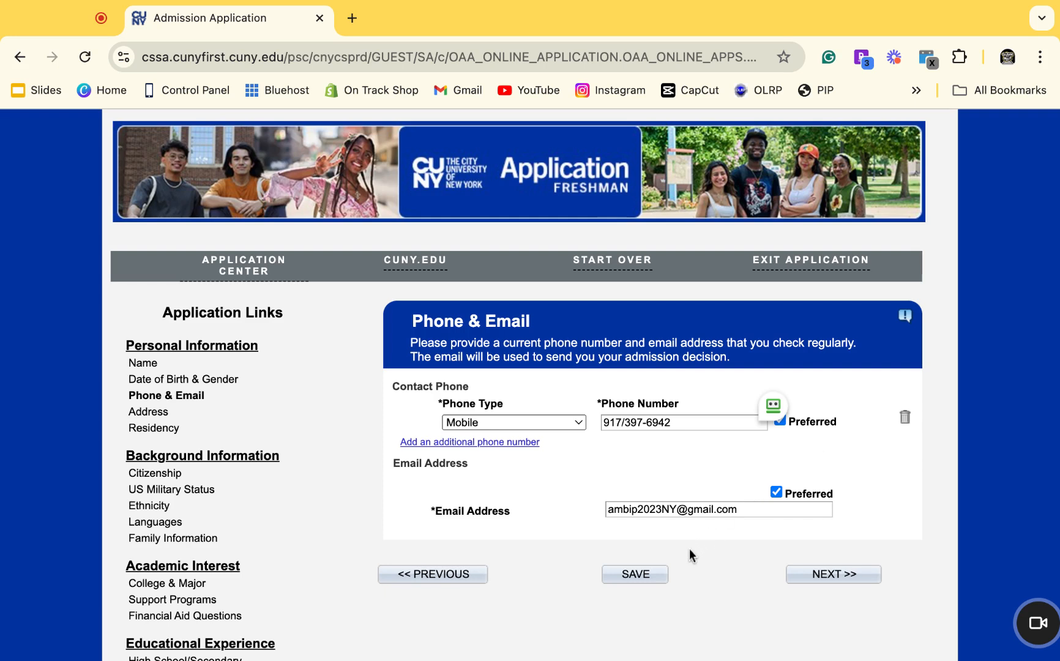
left_click(665, 575)
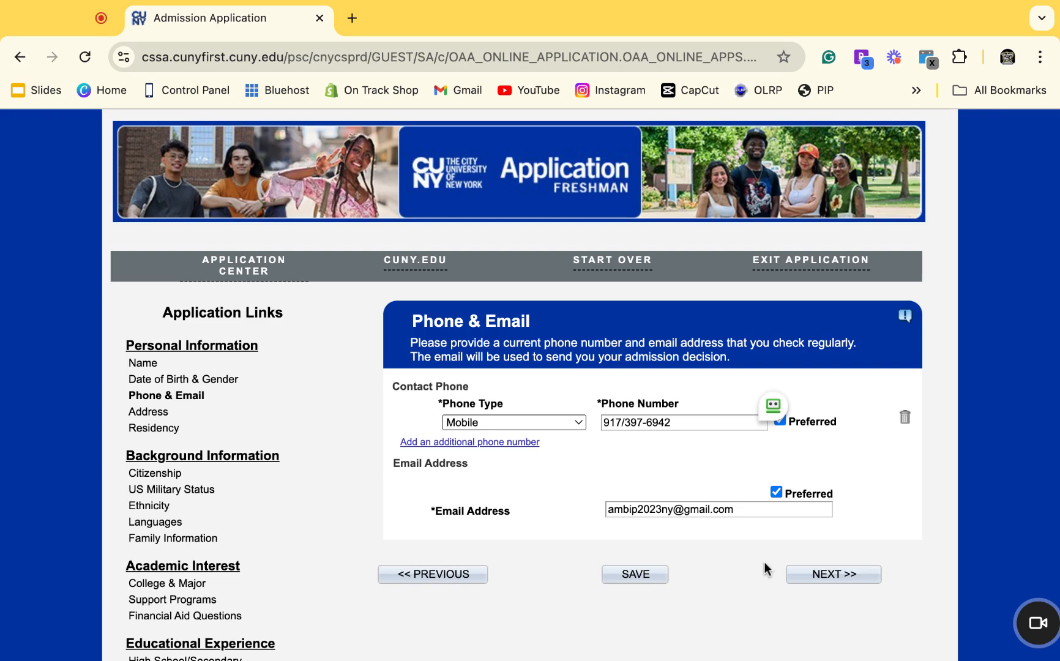
left_click(804, 575)
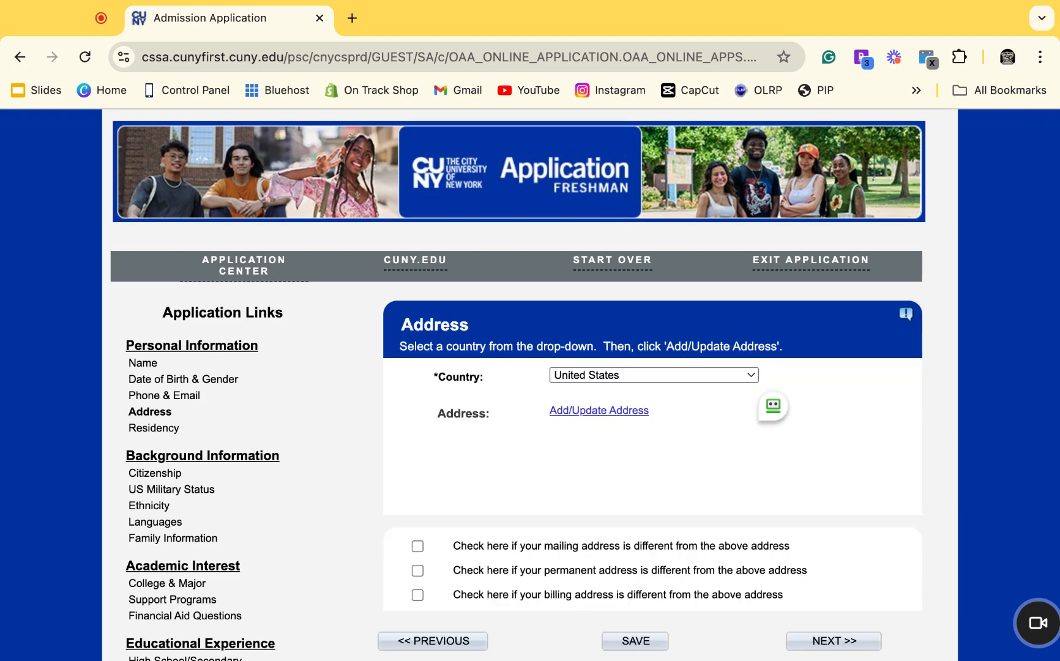
Enter the home address in the Edit Address popup, save it, and proceed to Residency.
left_click(634, 415)
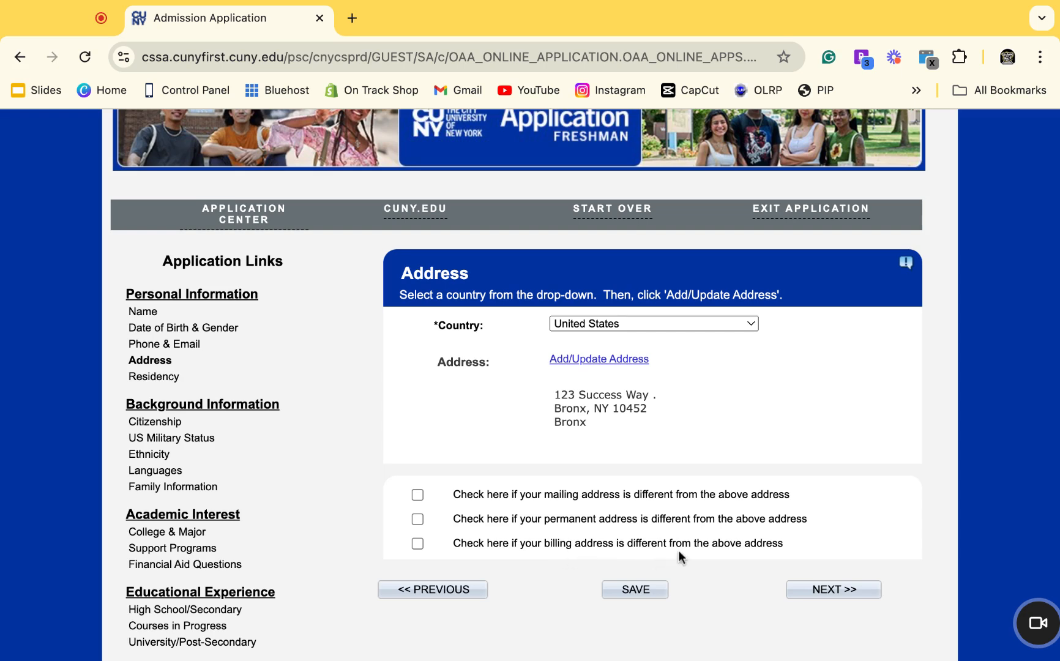
left_click(631, 594)
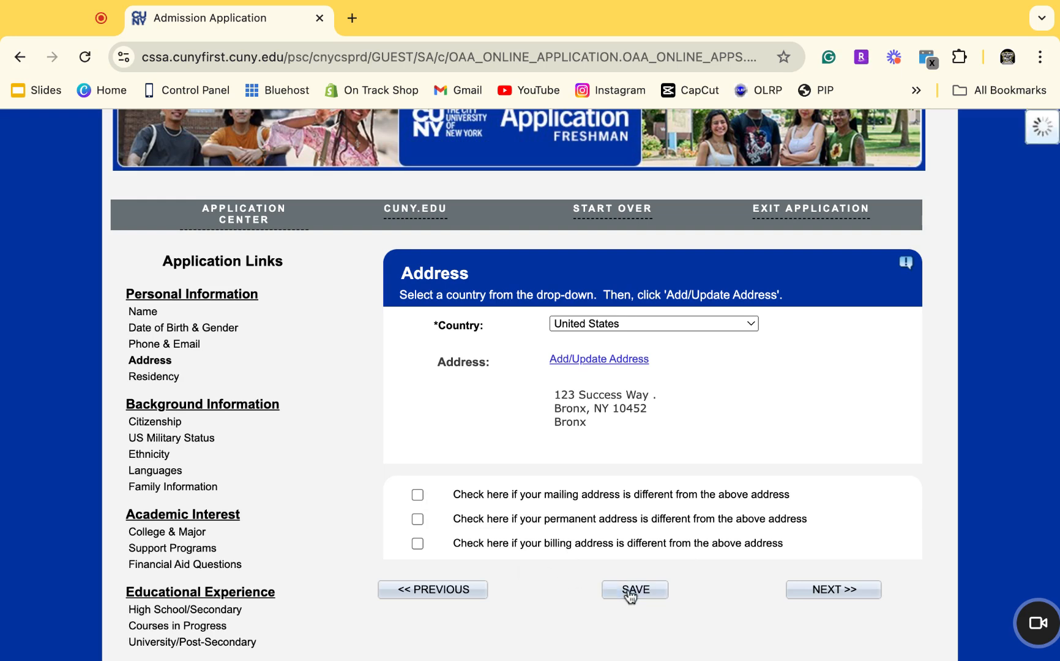
left_click(806, 596)
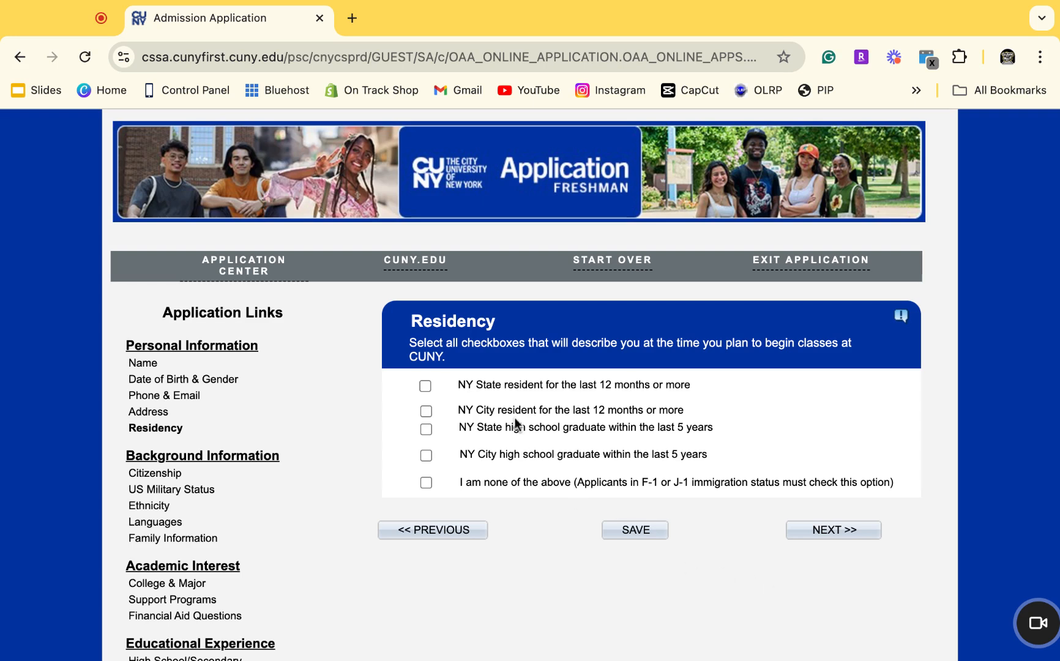
Mark 12-month New York State and New York City residency and continue.
left_click(424, 386)
left_click(426, 411)
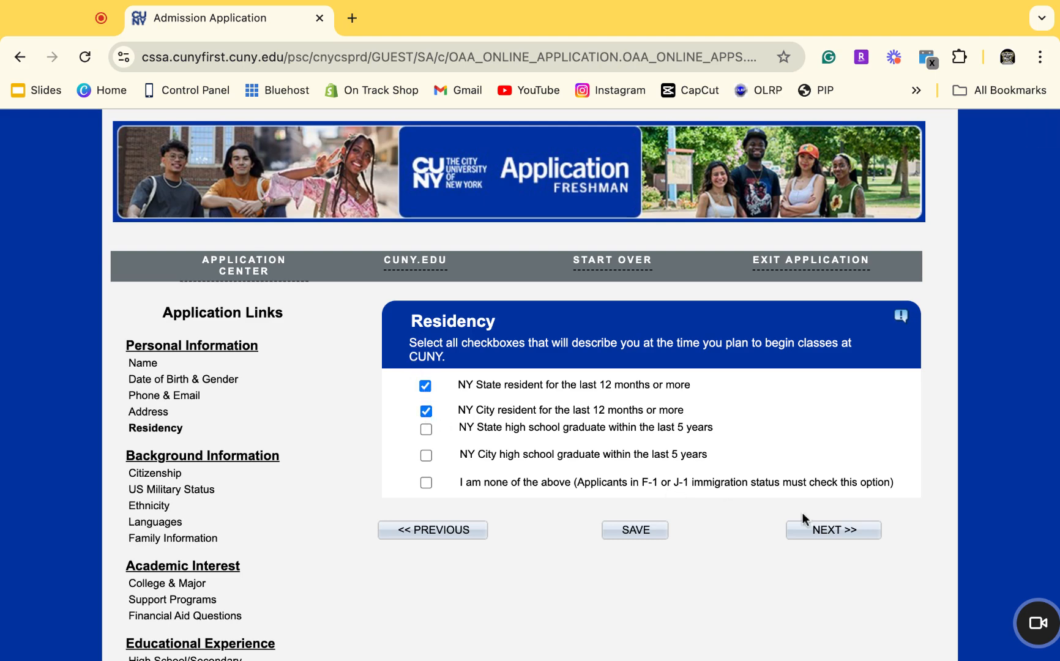
left_click(832, 534)
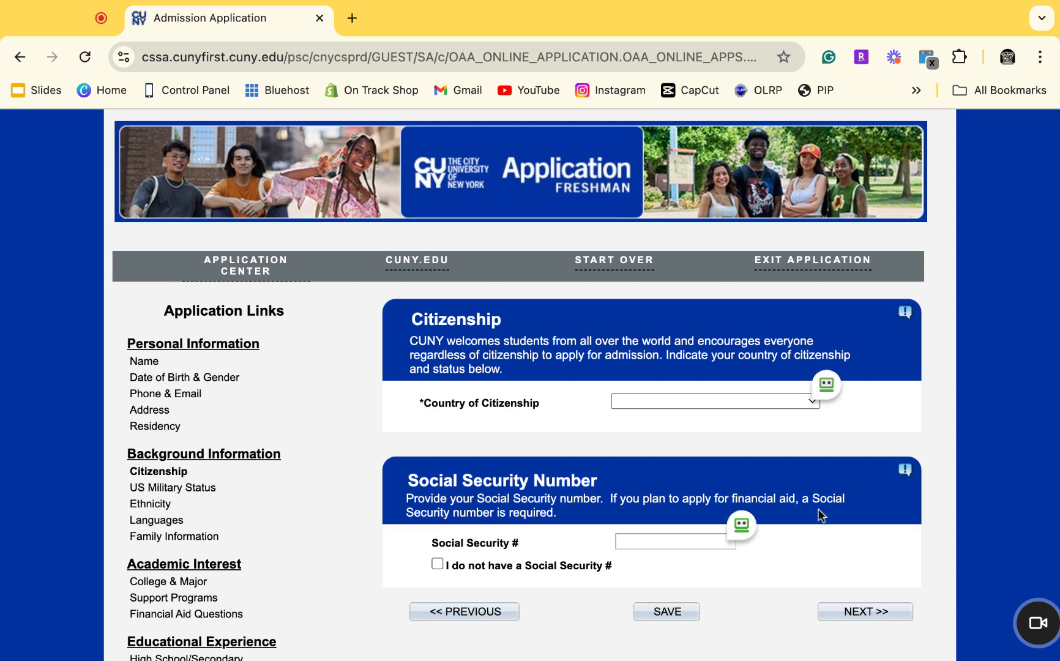
Set citizenship and birth country to United States and declare no Social Security number.
left_click(799, 403)
left_click(781, 415)
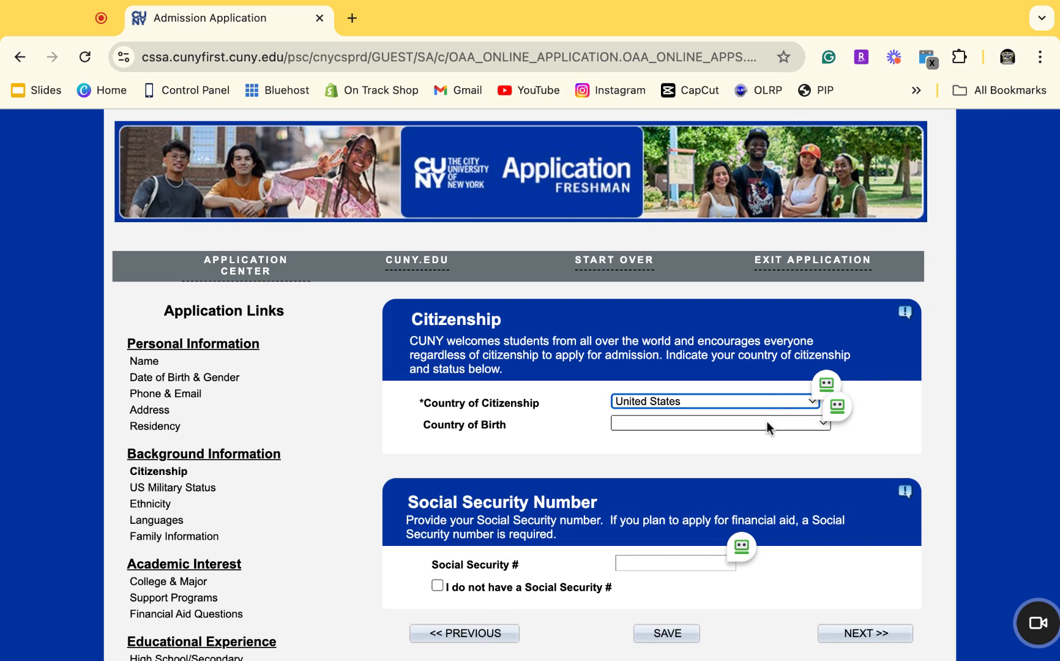
left_click(766, 423)
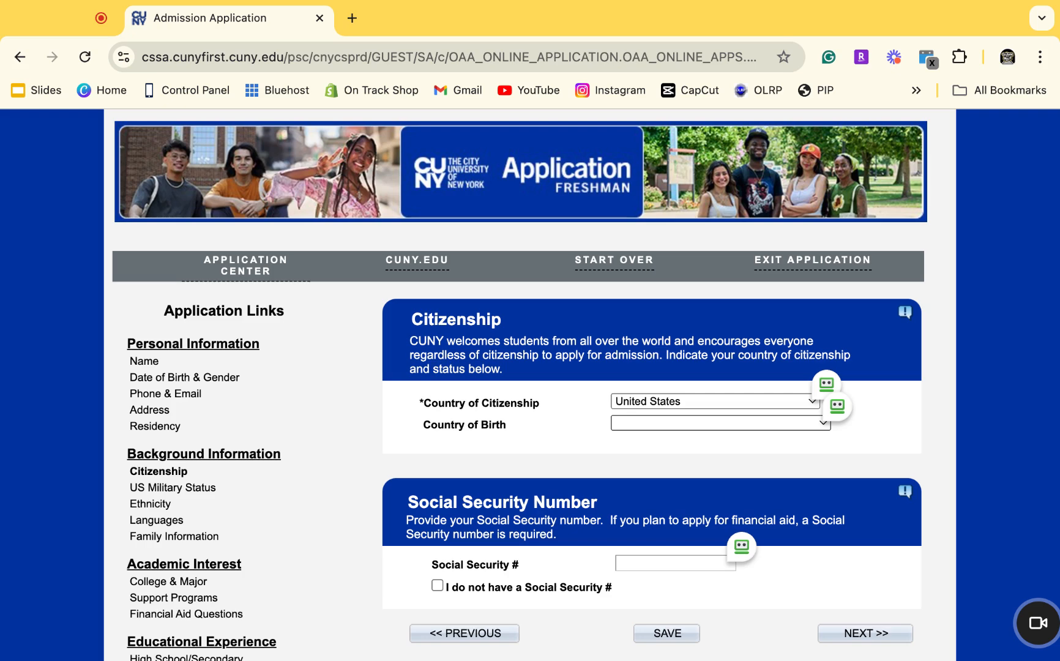
left_click(710, 463)
scroll(710, 463, "down", 3)
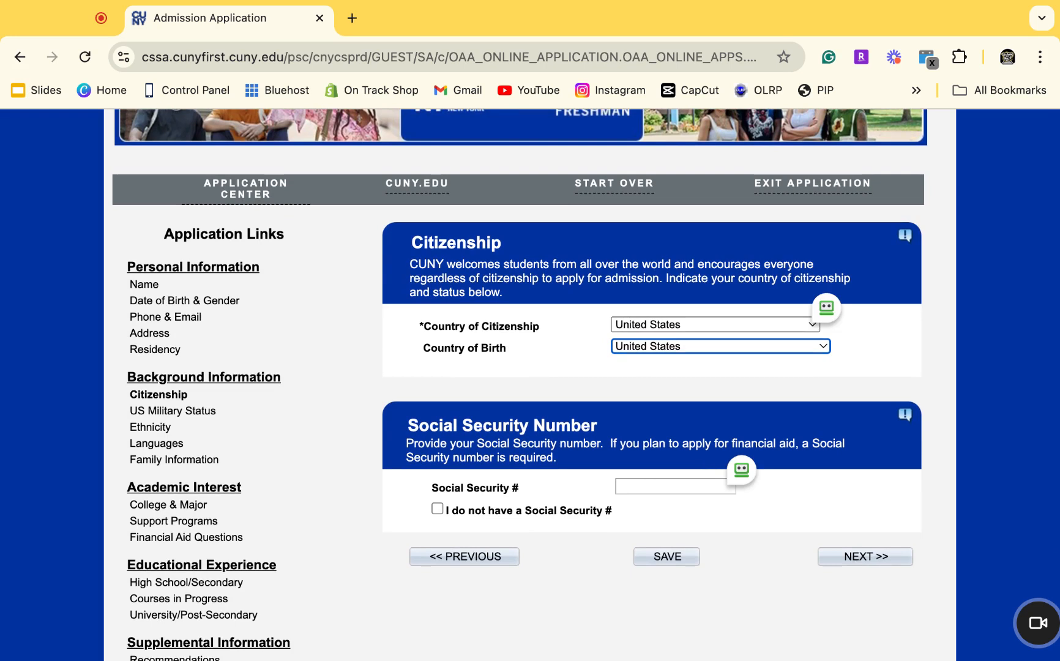
left_click(684, 493)
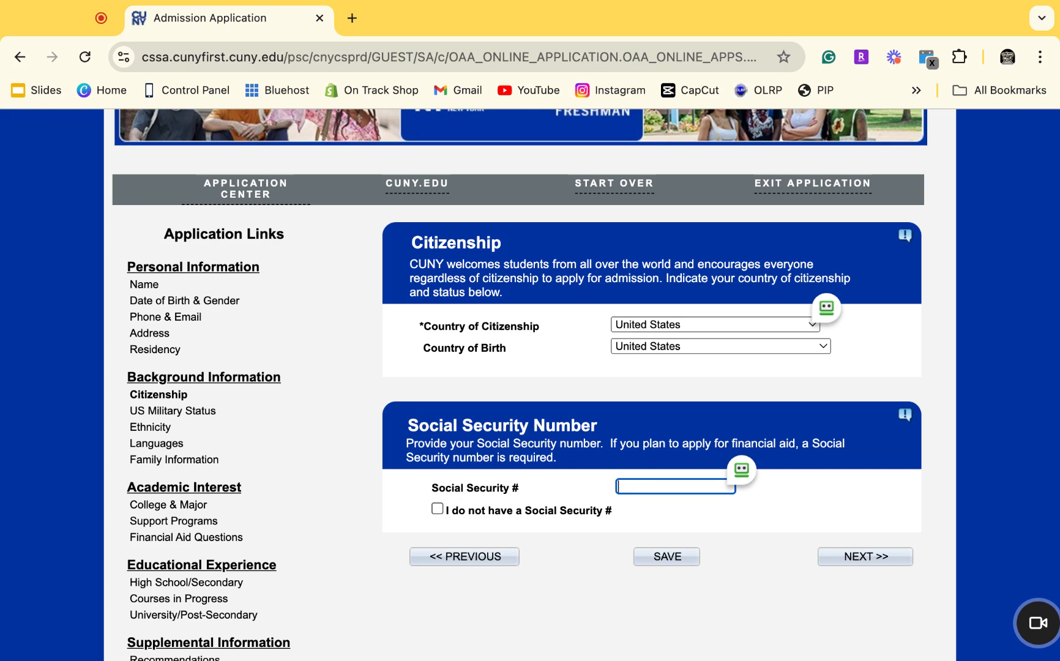
left_click(437, 508)
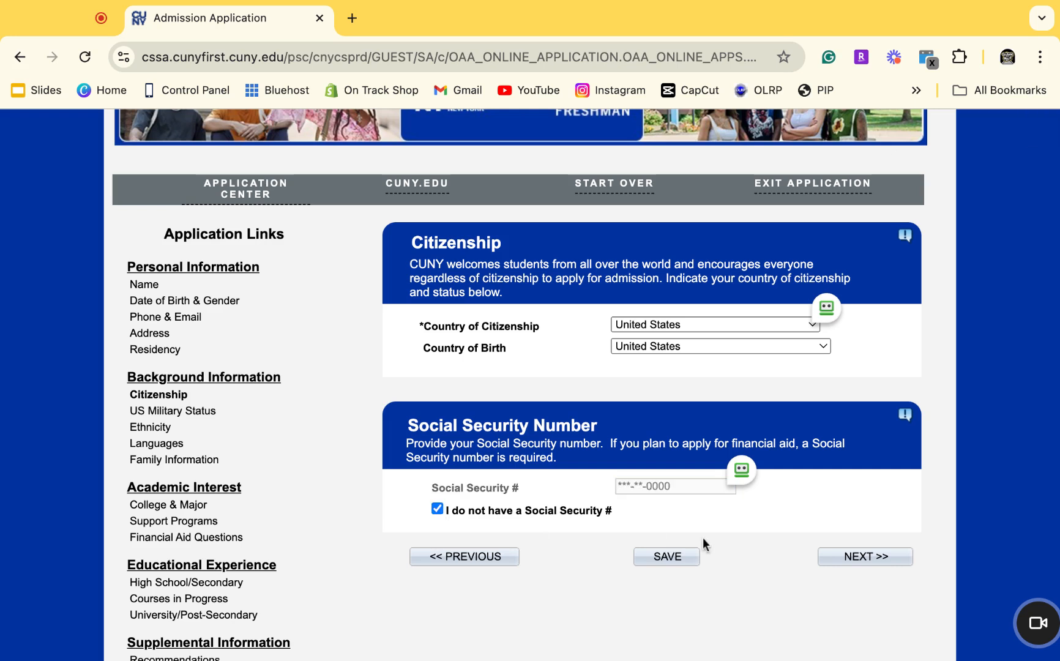
left_click(858, 568)
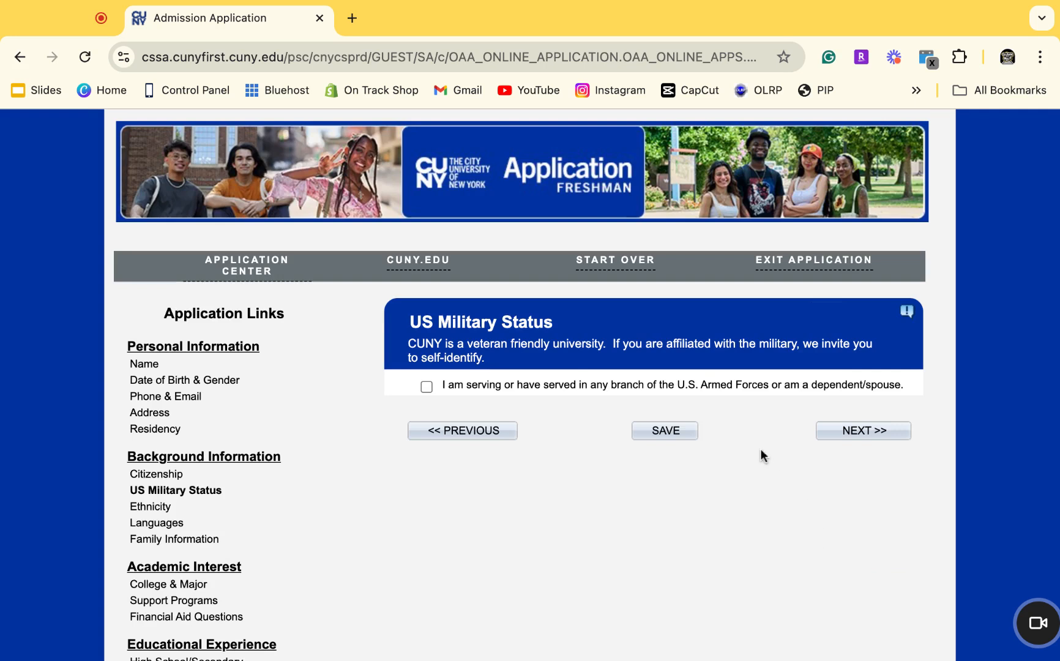
Save the US Military Status answer and move on to Ethnicity.
left_click(690, 440)
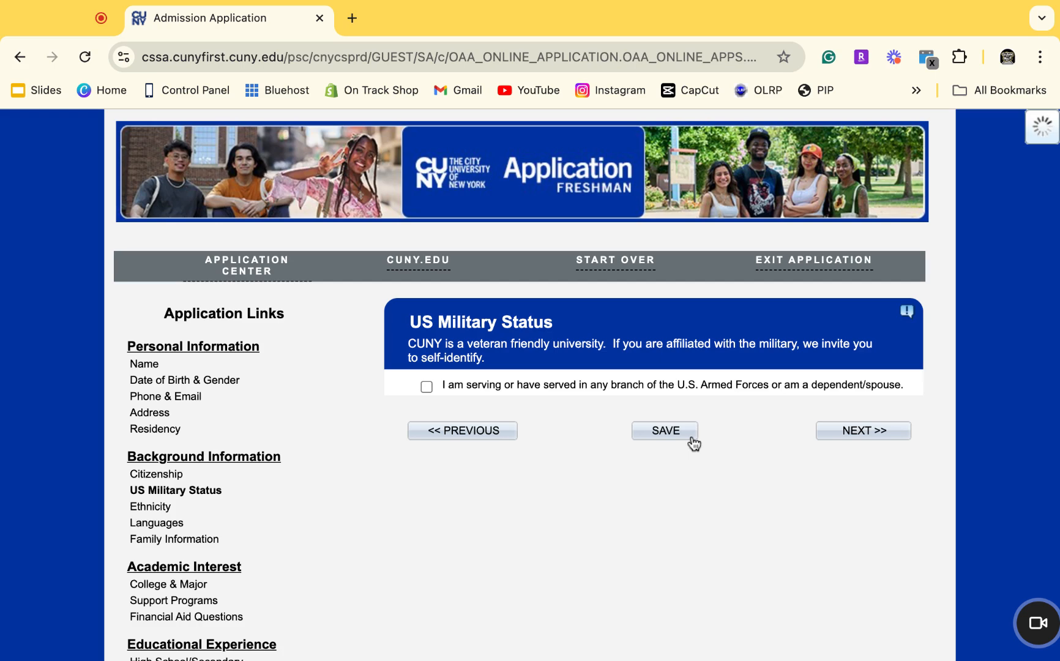
left_click(876, 433)
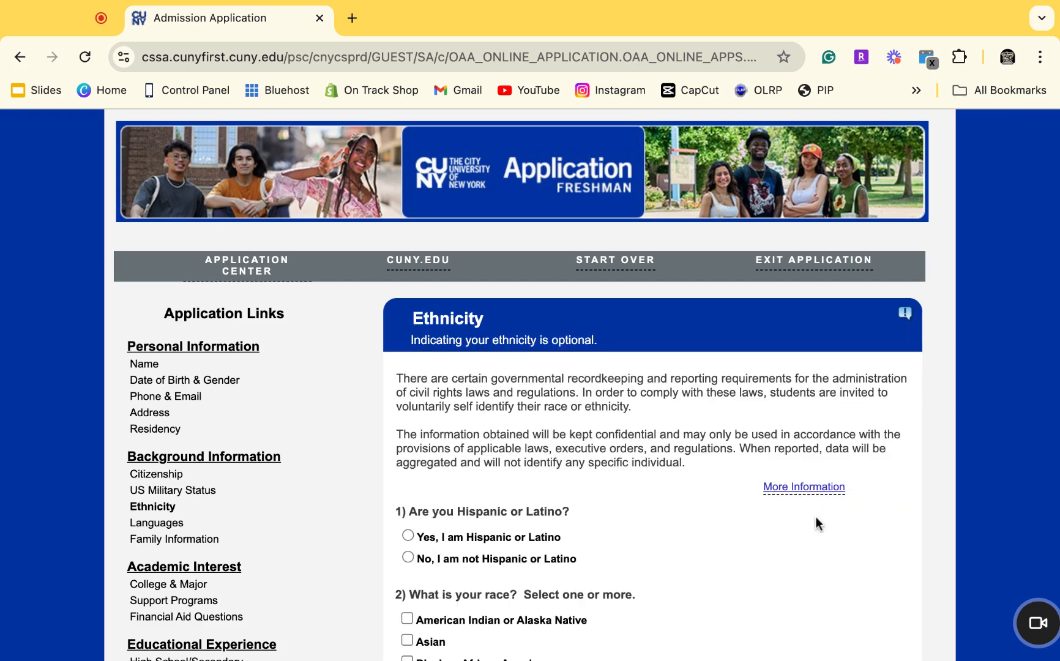
scroll(815, 520, "down", 3)
scroll(815, 516, "down", 1)
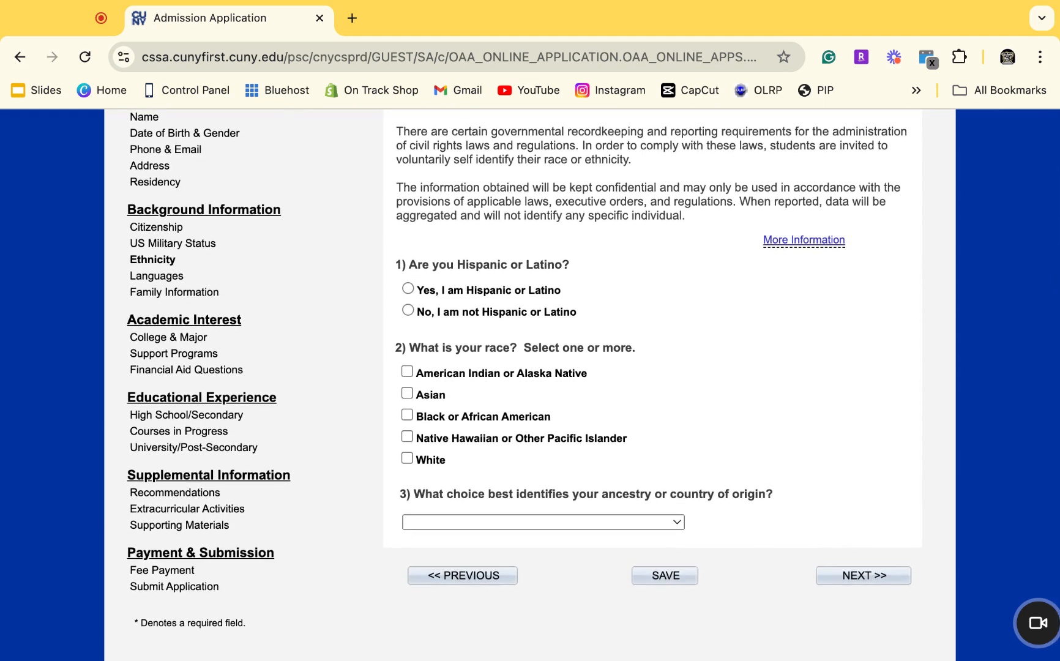
Answer not Hispanic or Latino, Black or African American, United States ancestry, and save.
left_click(408, 310)
left_click(408, 415)
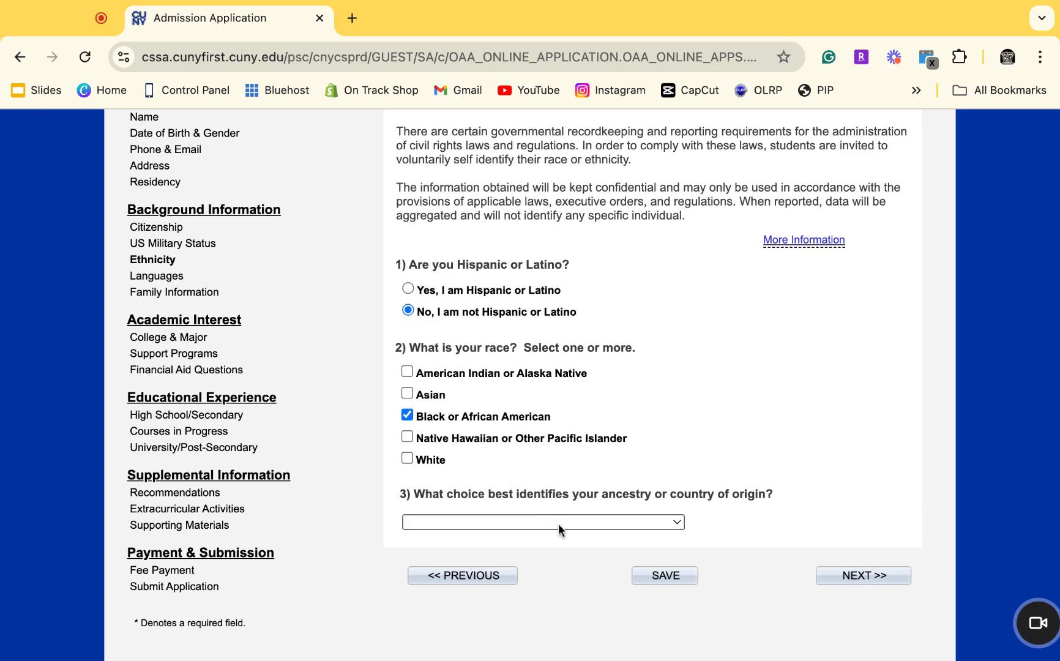
left_click(698, 515)
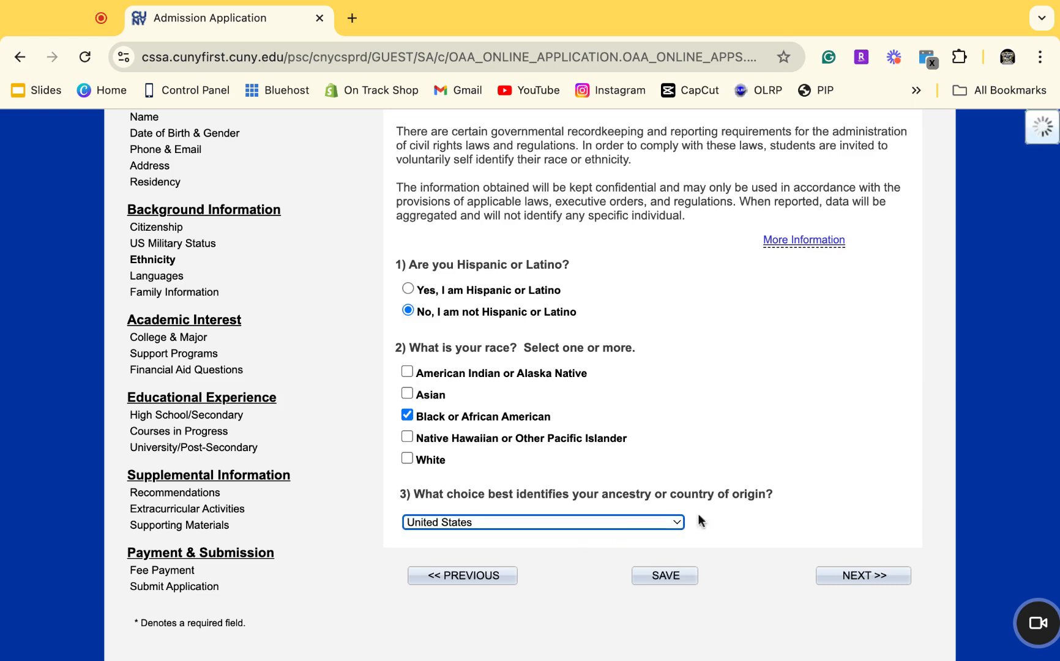
left_click(691, 577)
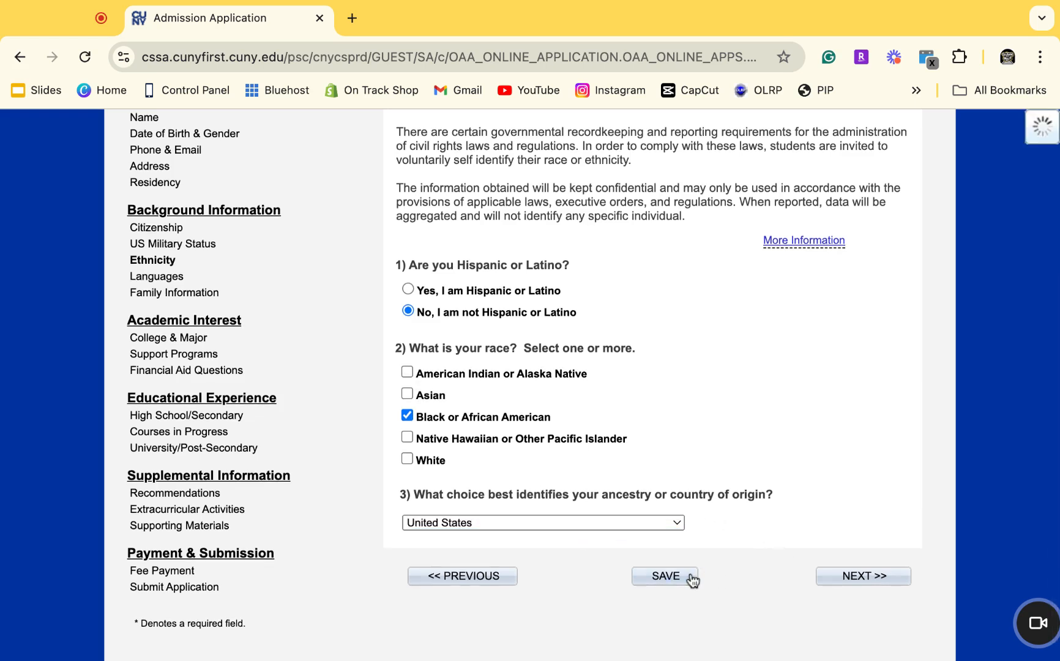
left_click(826, 583)
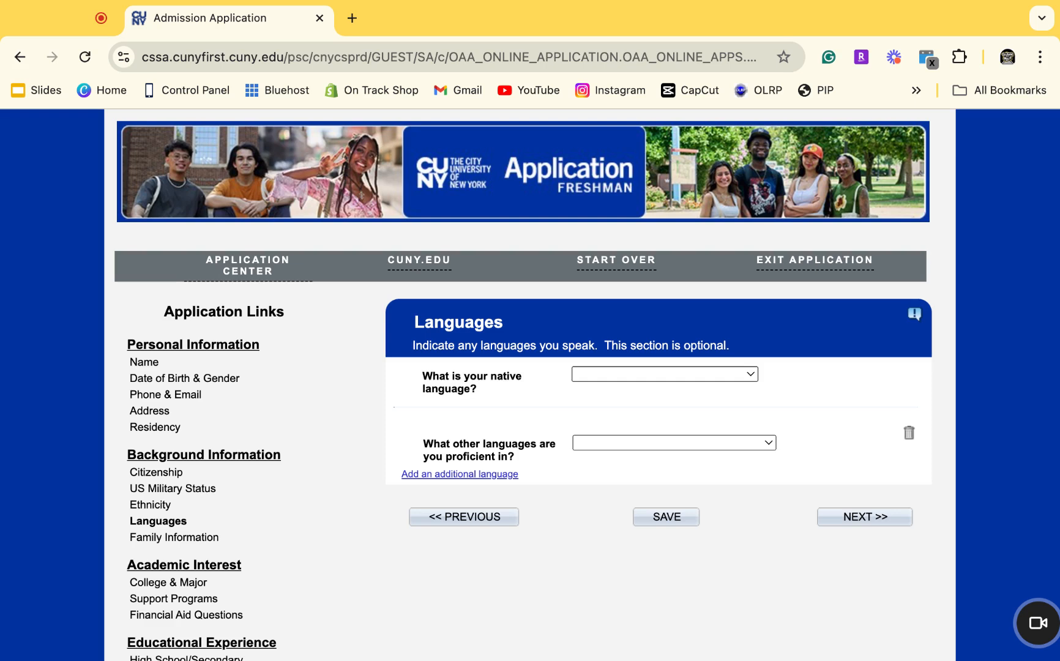
Choose English as the native language and browse the other language options.
left_click(695, 440)
left_click(694, 441)
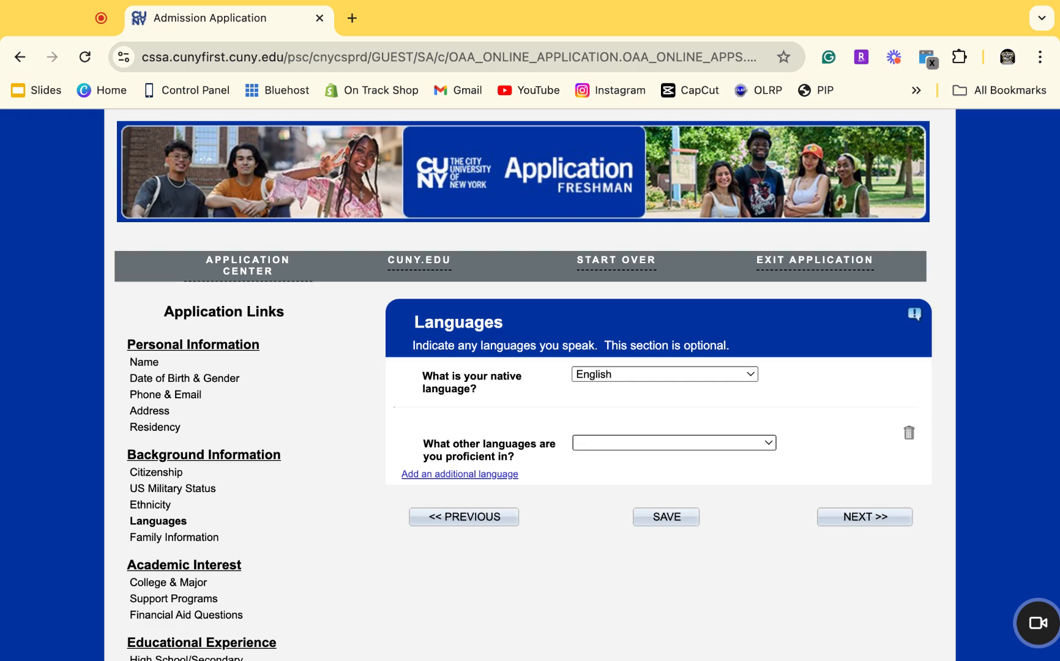
left_click(804, 414)
Save the Family Information page blank and proceed to College & Major.
left_click(856, 517)
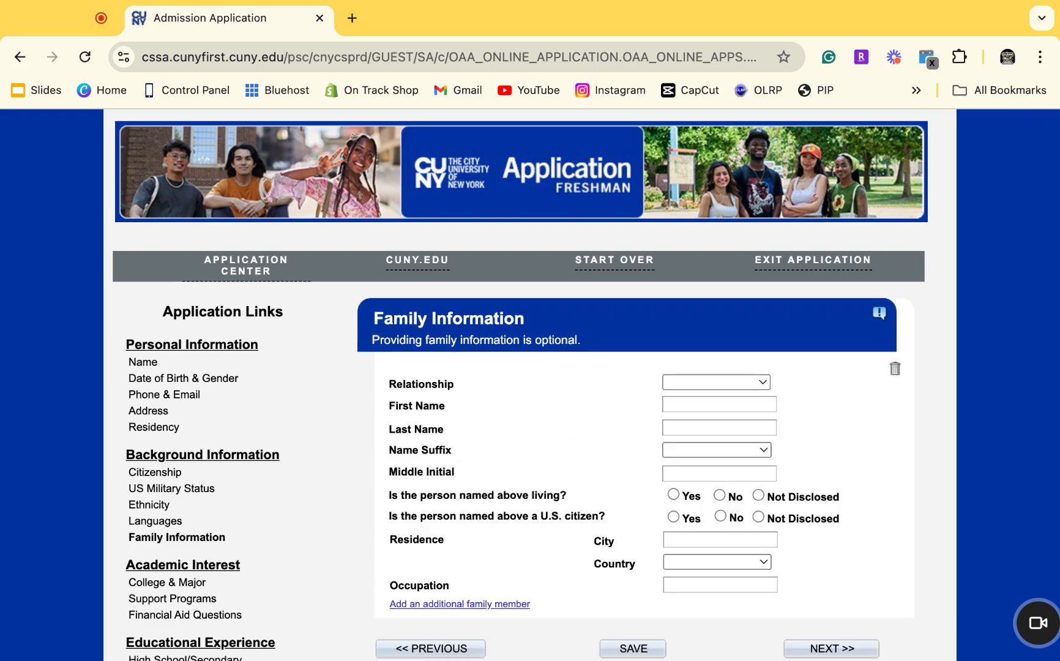
scroll(584, 384, "down", 2)
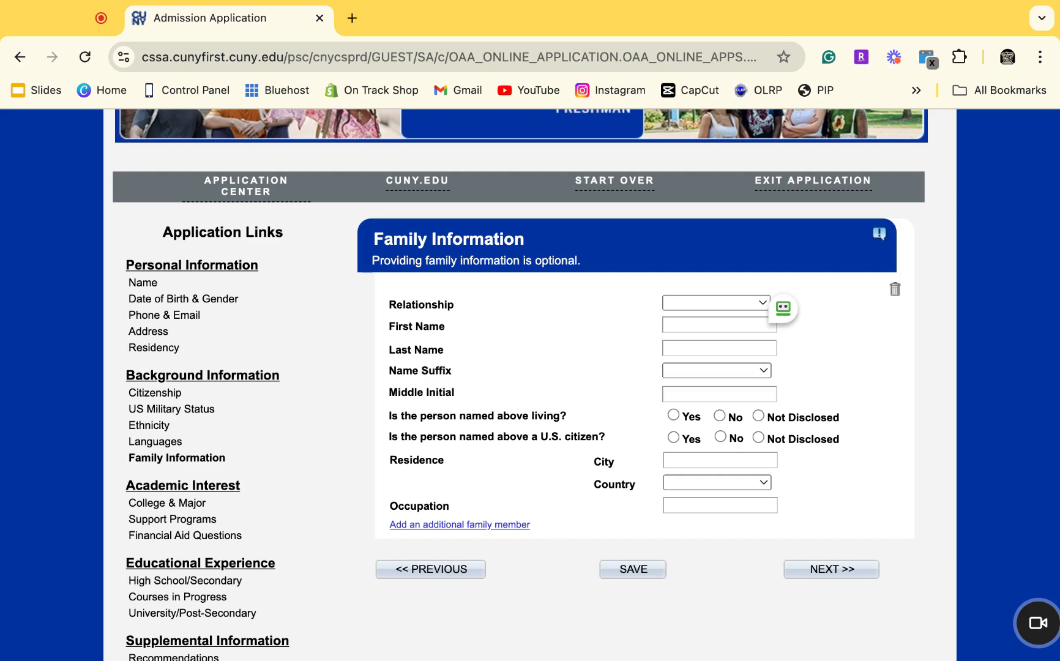
left_click(634, 569)
left_click(832, 569)
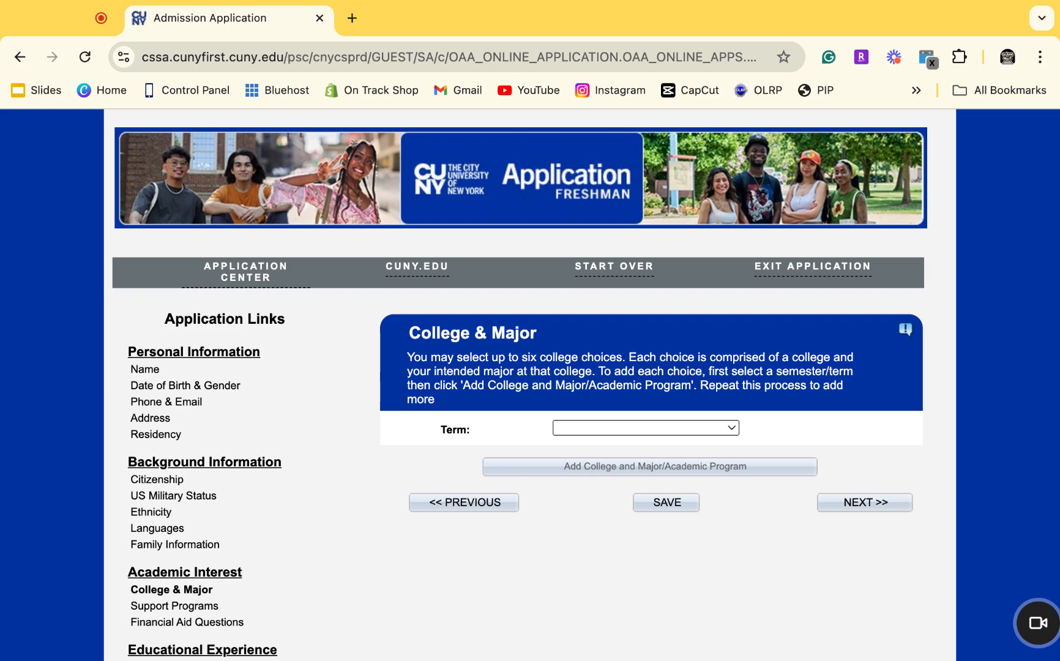
Select 2025 Fall Term and begin adding a college and major.
left_click(612, 444)
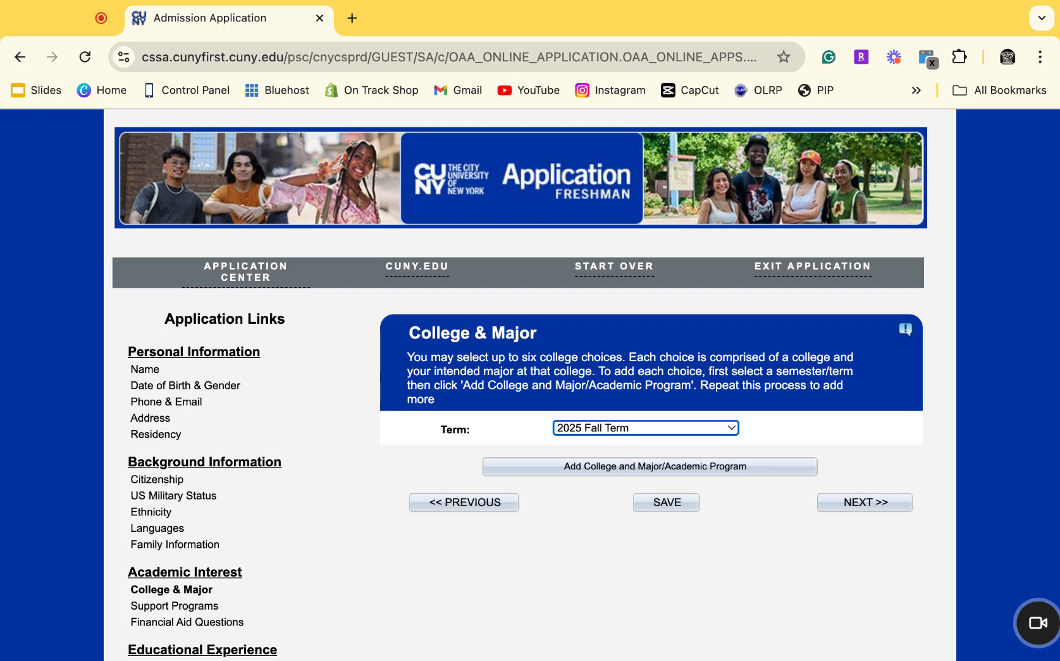
left_click(689, 473)
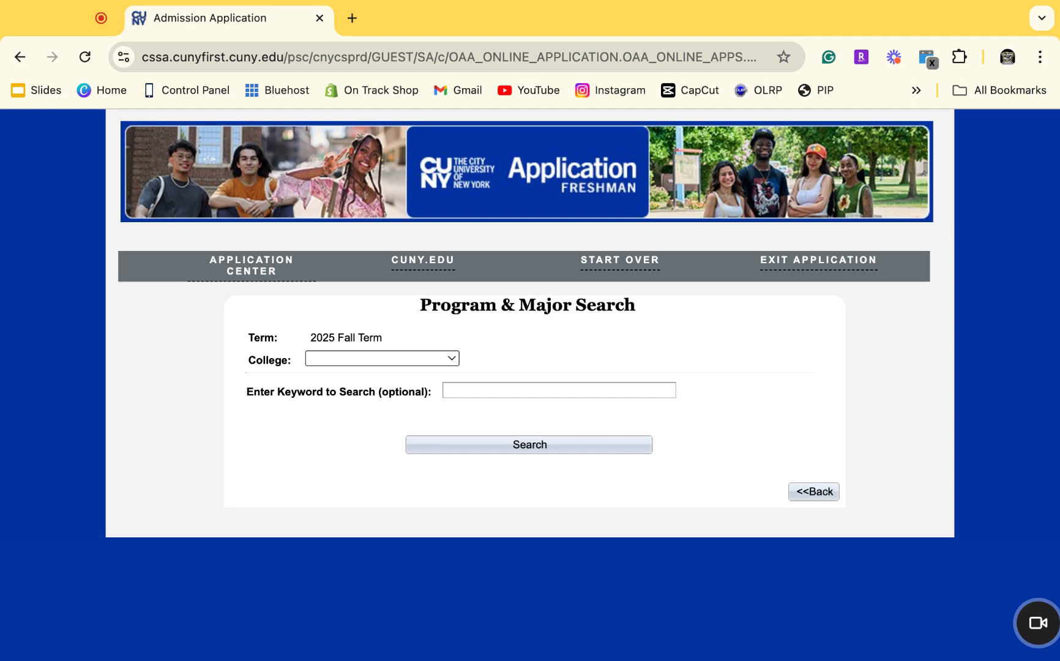
Search Baruch College programs for 'accounting' and select Accounting BBA.
left_click(479, 379)
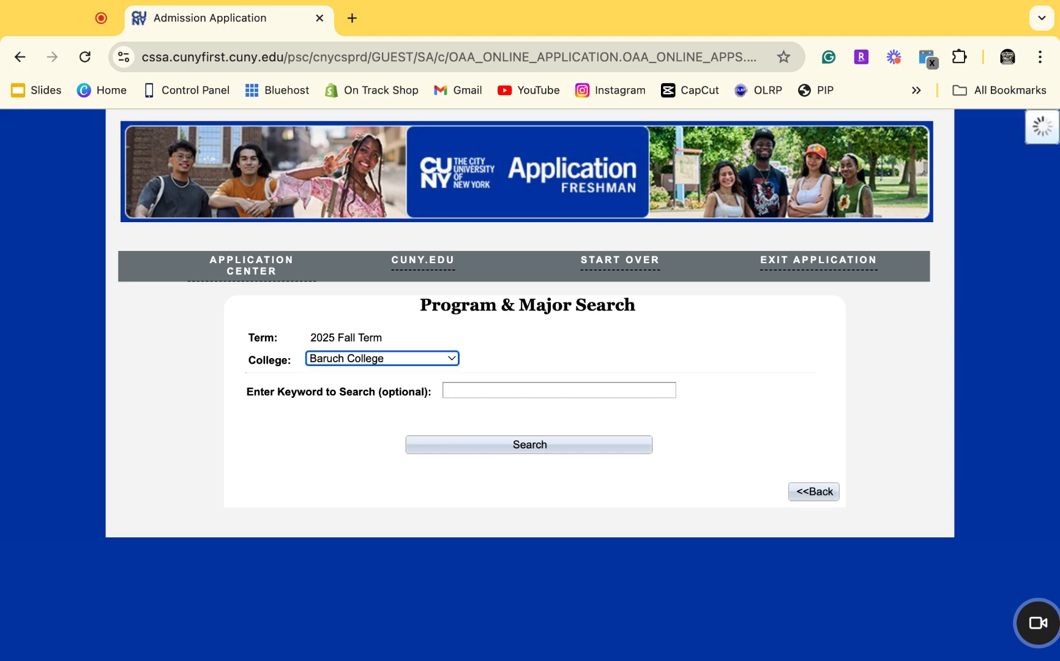
left_click(480, 385)
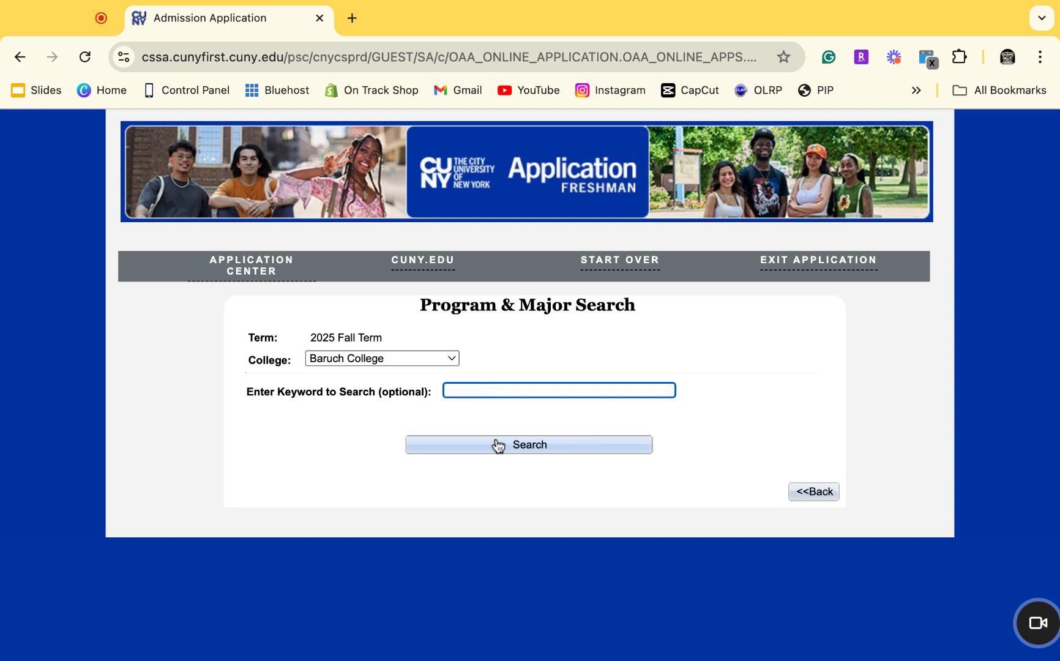
type("accounting")
left_click(494, 457)
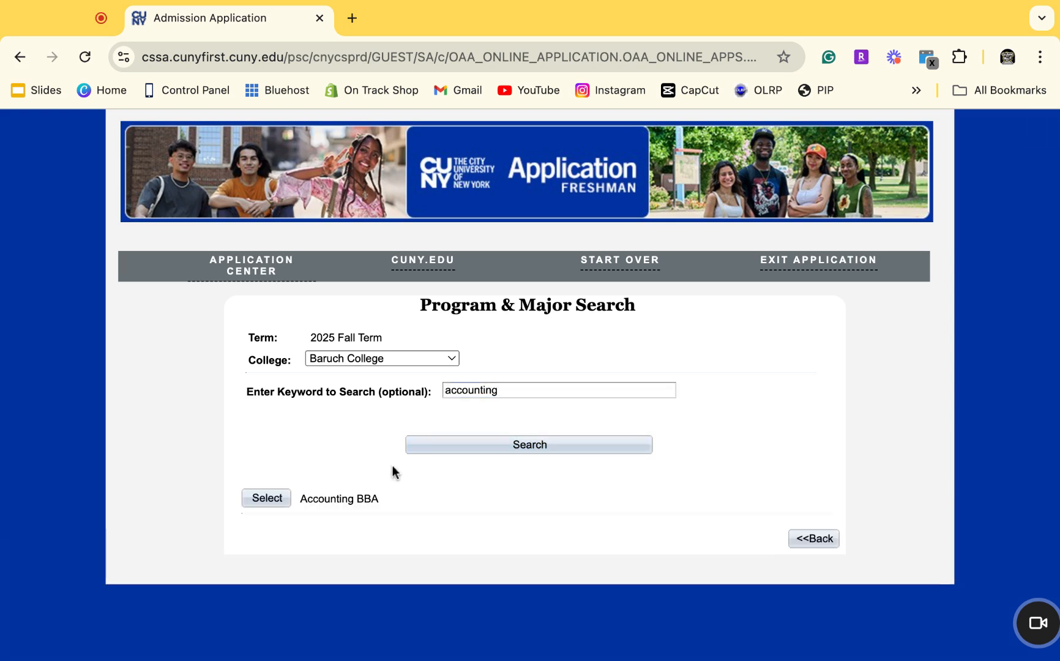
left_click(283, 502)
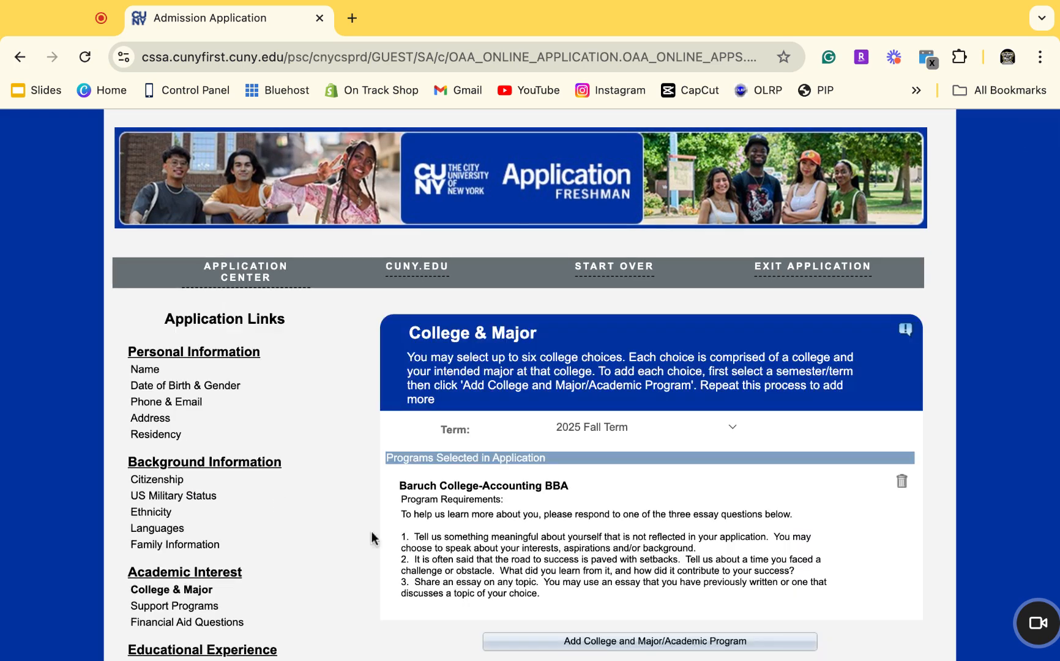
scroll(440, 558, "down", 2)
scroll(440, 558, "down", 1)
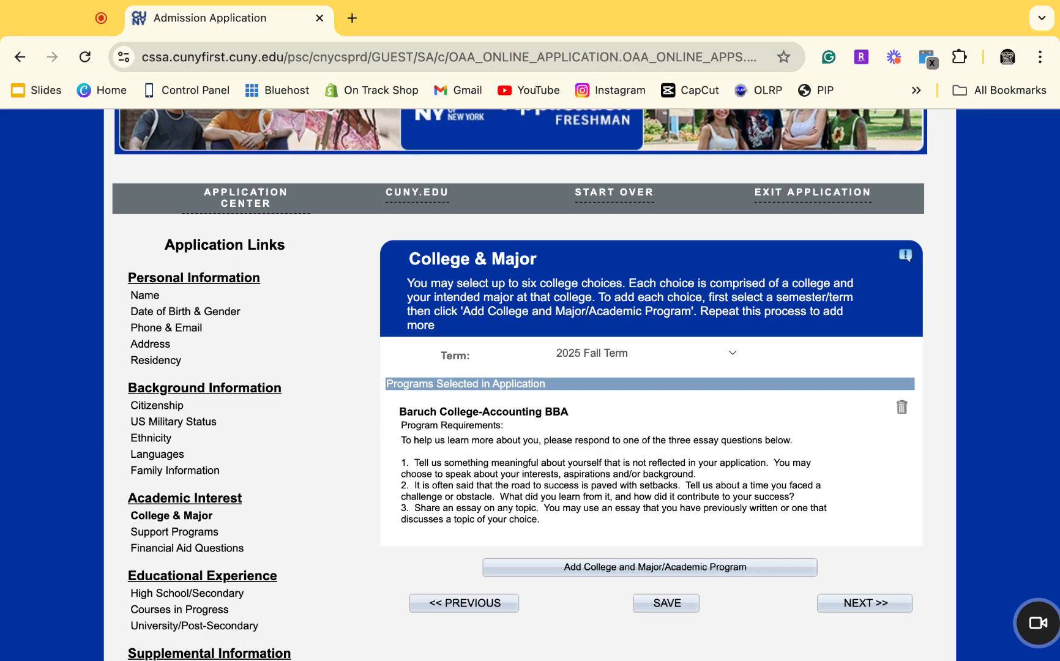
Search Hunter College programs and select Accounting BS as another college choice.
left_click(650, 567)
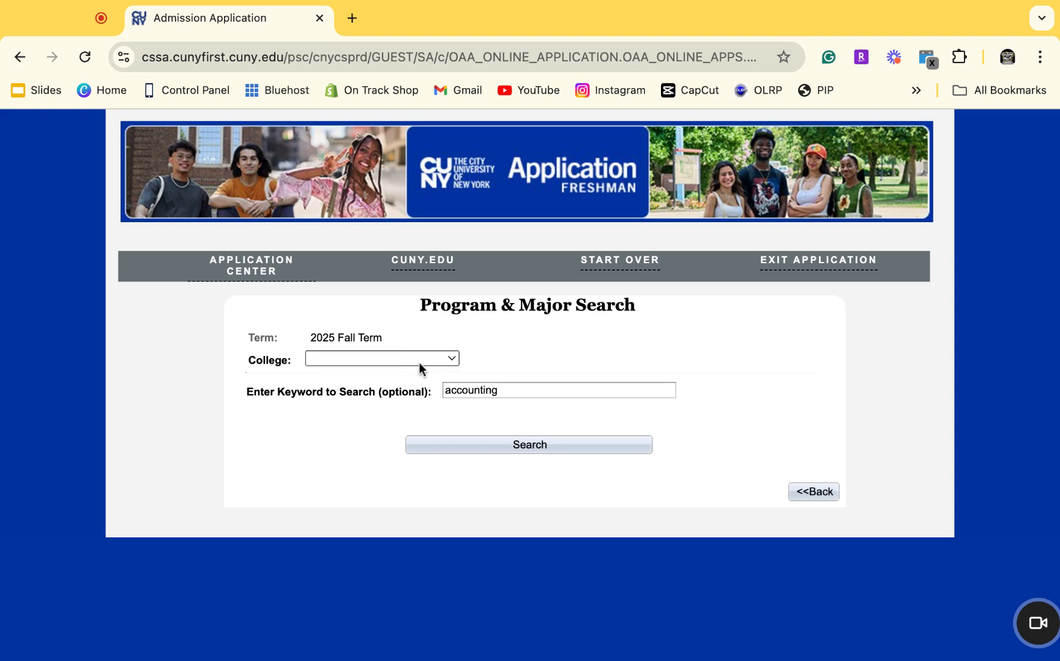
left_click(430, 503)
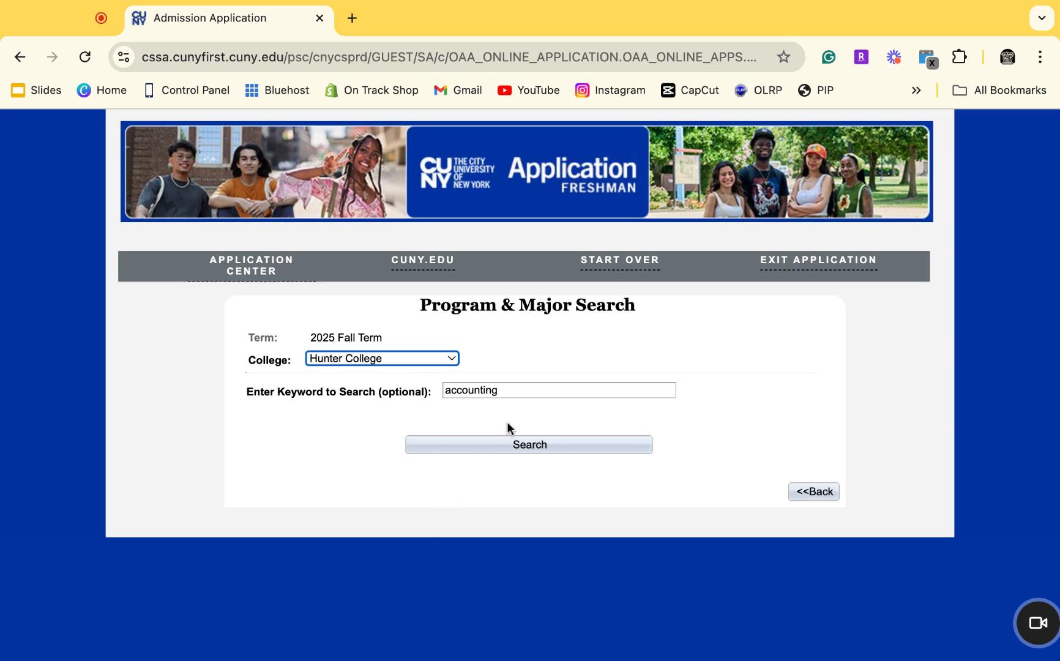
left_click(510, 443)
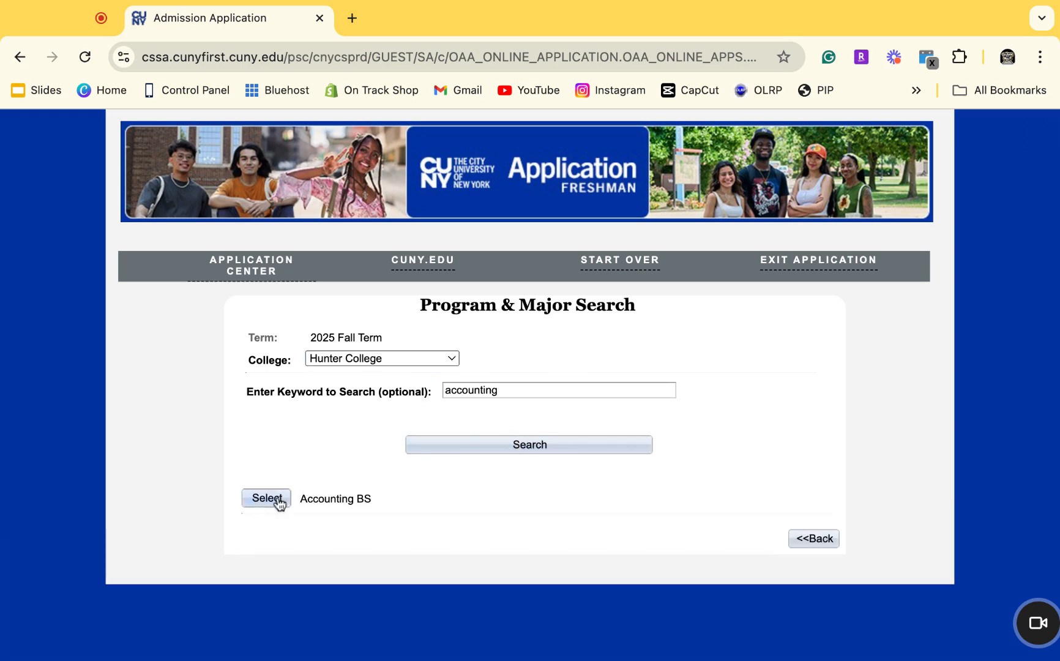
left_click(279, 503)
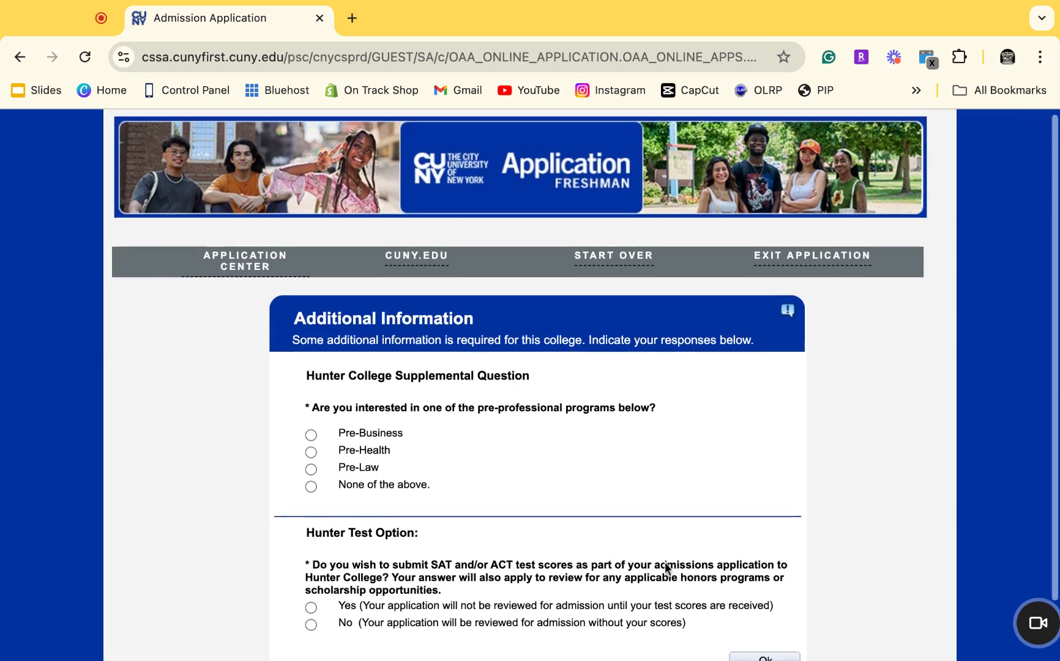
Indicate interest in Pre-Business and answer No to submitting SAT/ACT scores.
scroll(666, 568, "down", 2)
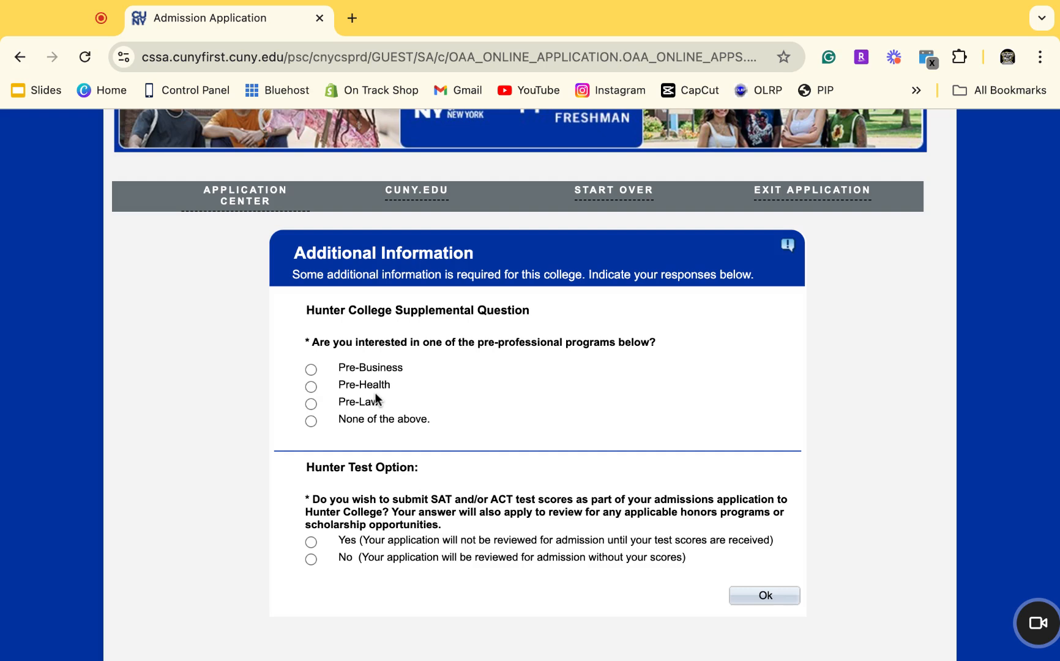
left_click(311, 371)
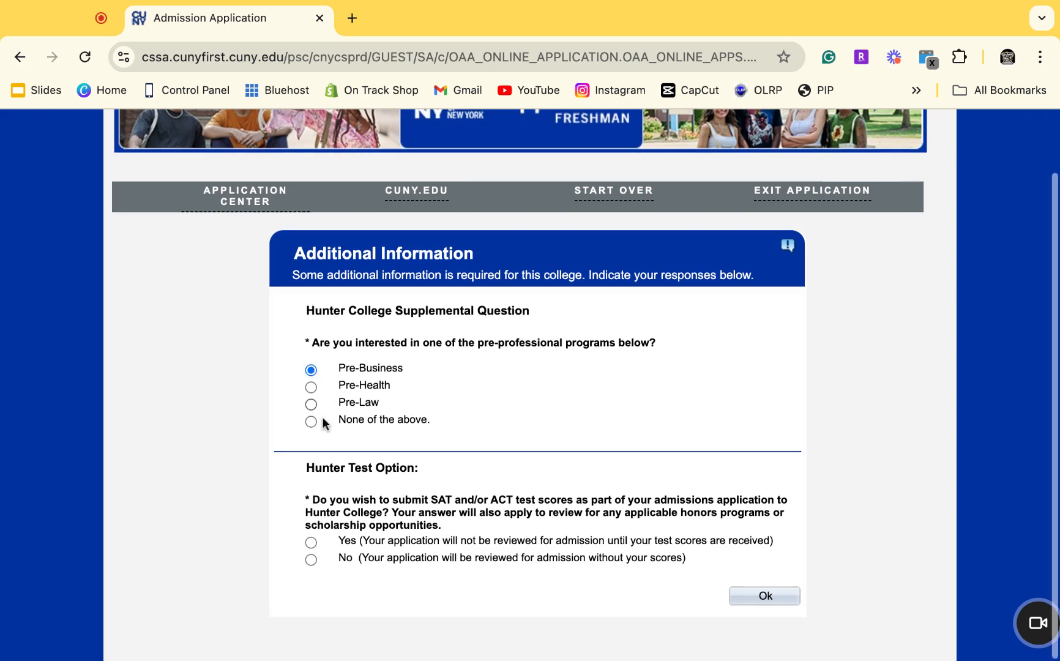
left_click(312, 558)
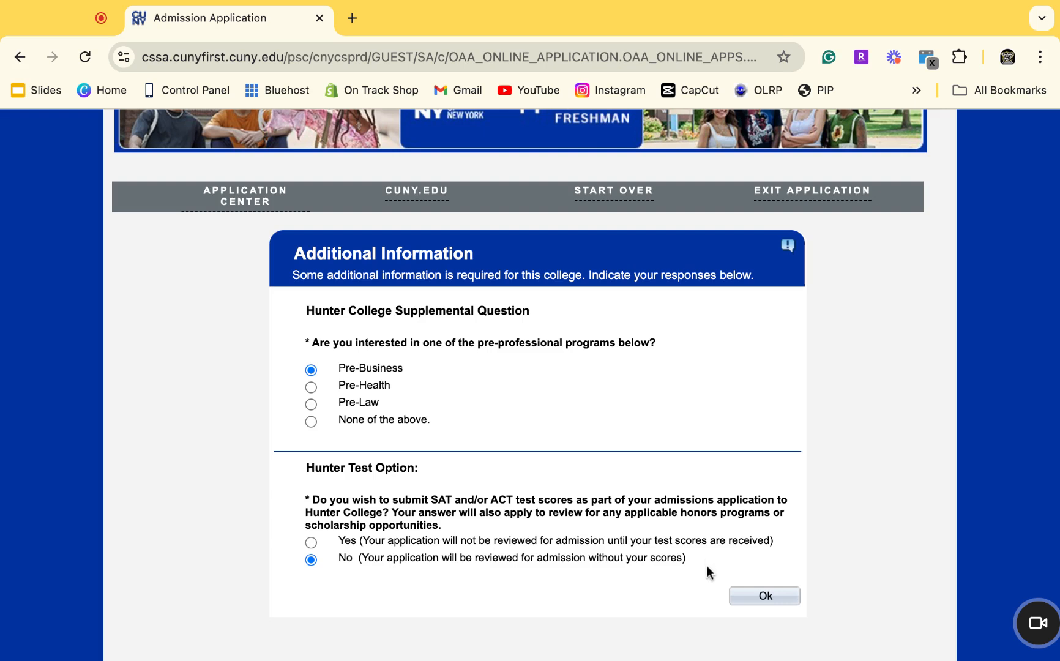
Confirm Hunter's additional information and start a third college and major choice.
left_click(737, 597)
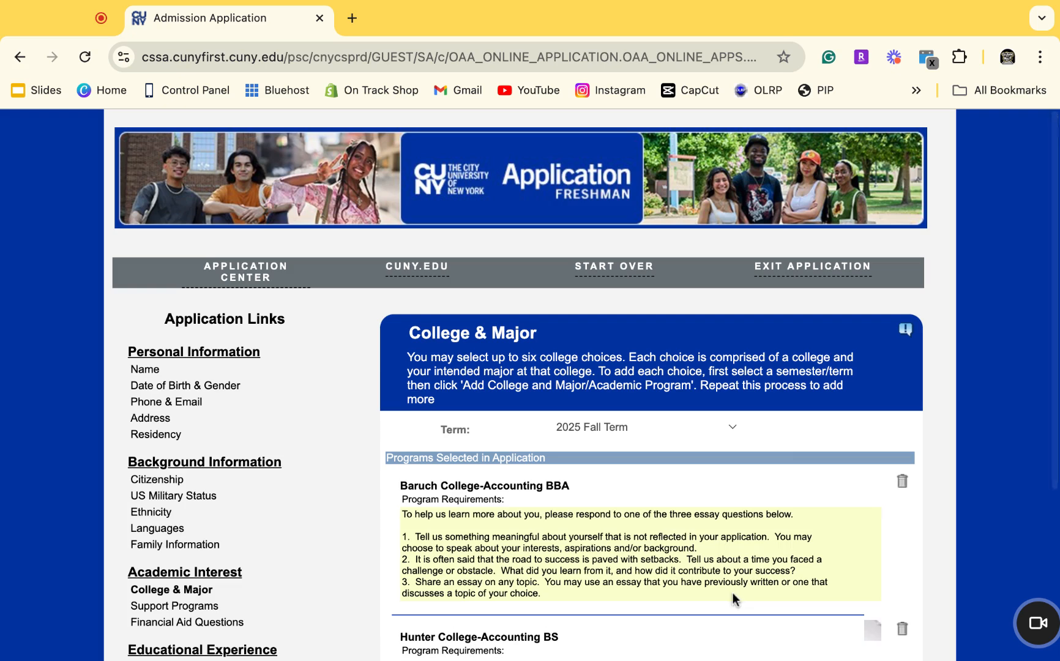
scroll(676, 560, "down", 5)
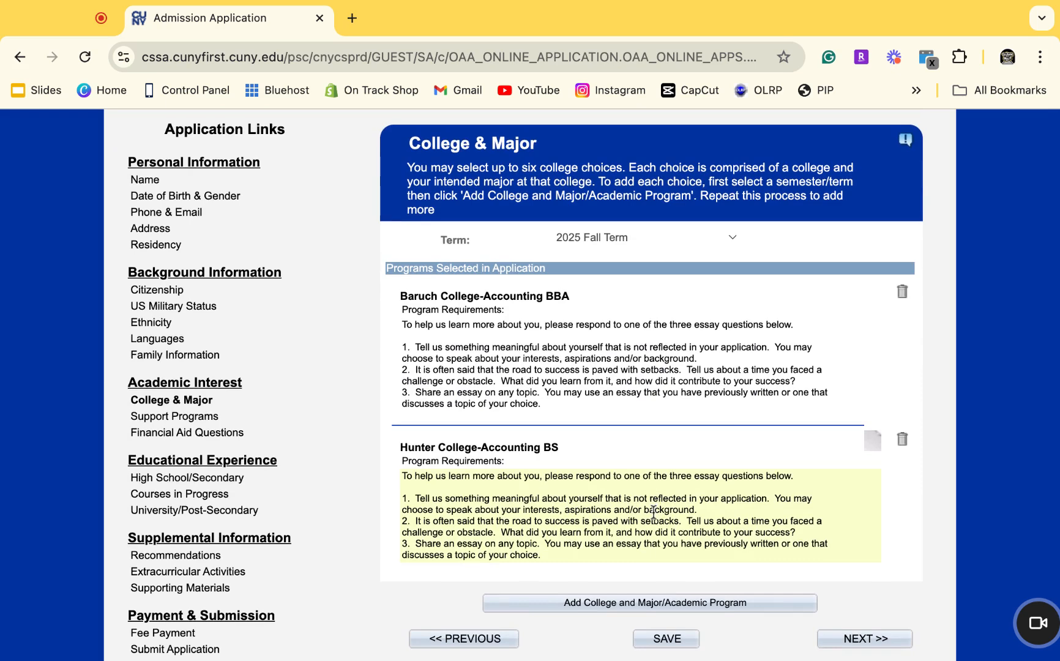
left_click(629, 605)
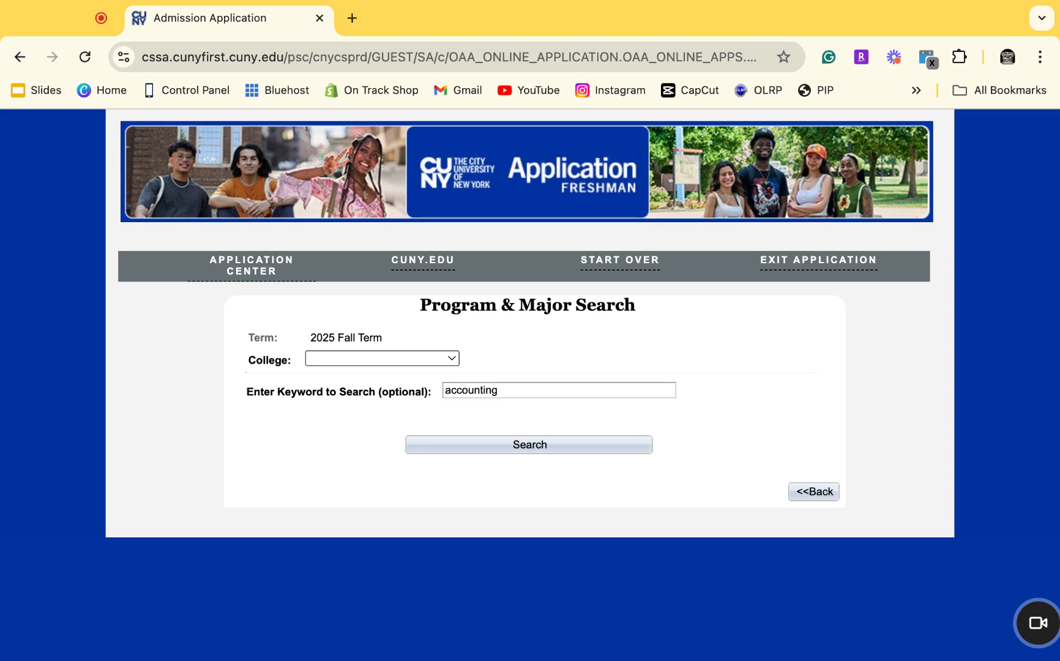
Select Lehman College's Accounting BA, save the choices, and continue to Support Programs.
left_click(391, 551)
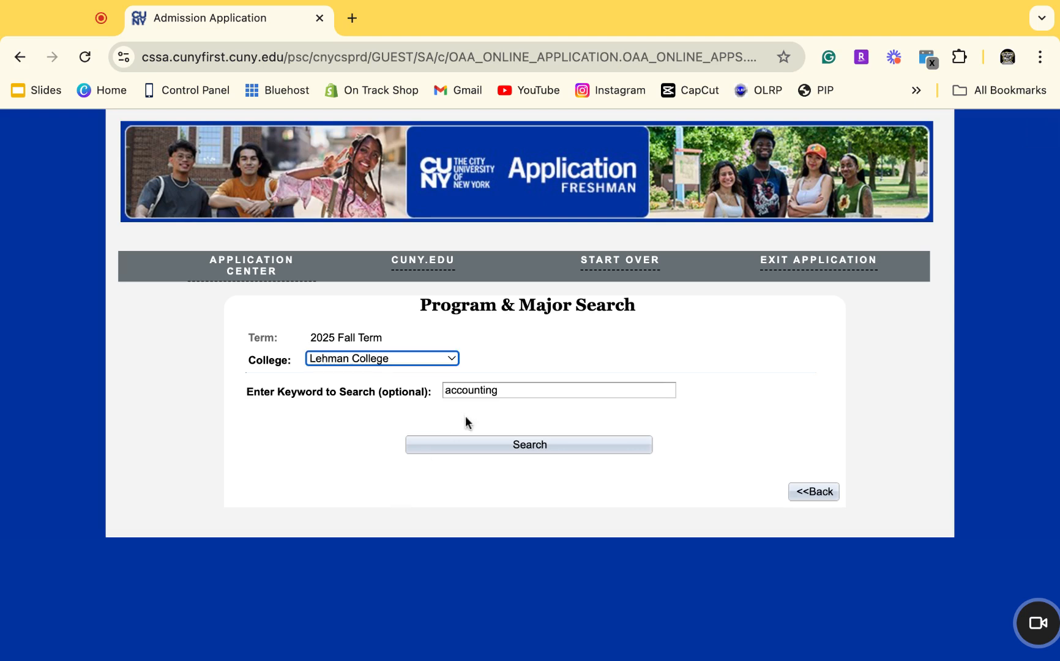
left_click(474, 446)
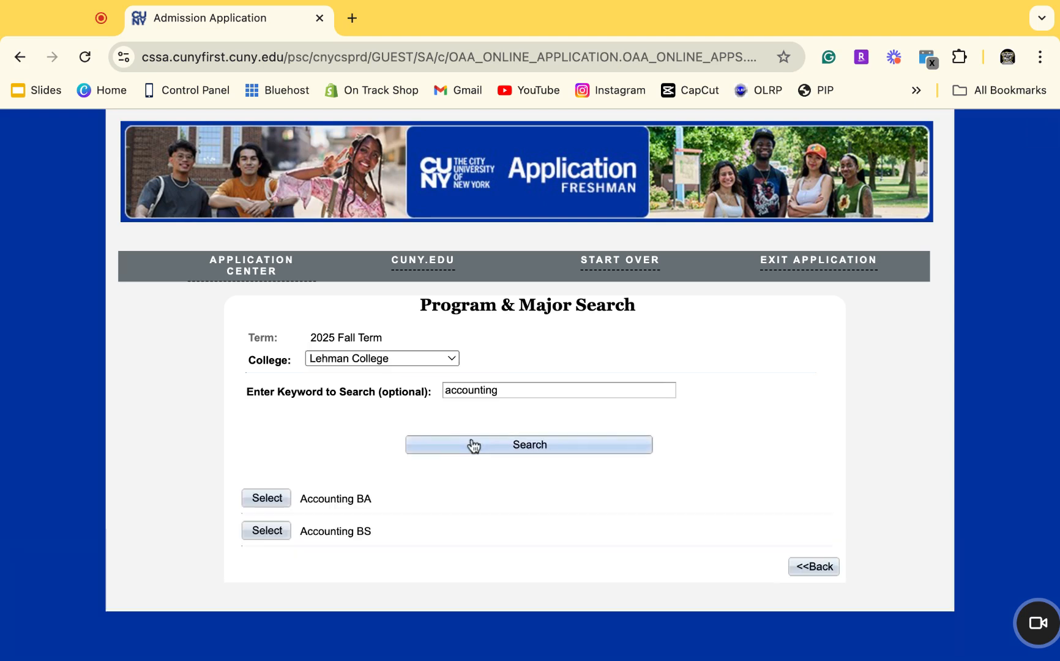
left_click(283, 503)
scroll(727, 570, "down", 5)
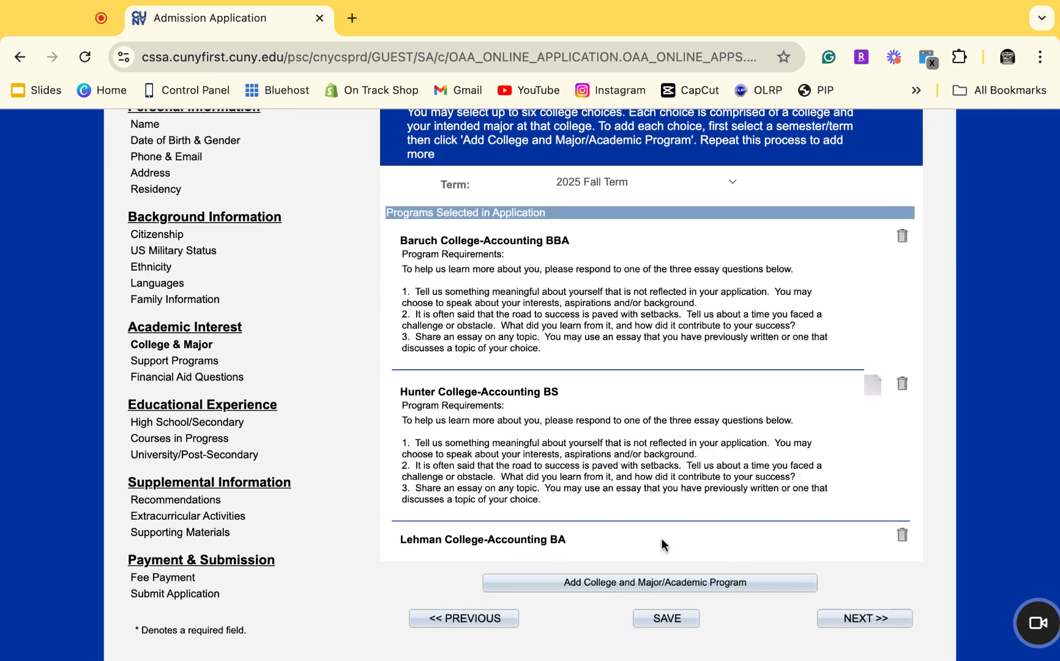
scroll(564, 386, "up", 1)
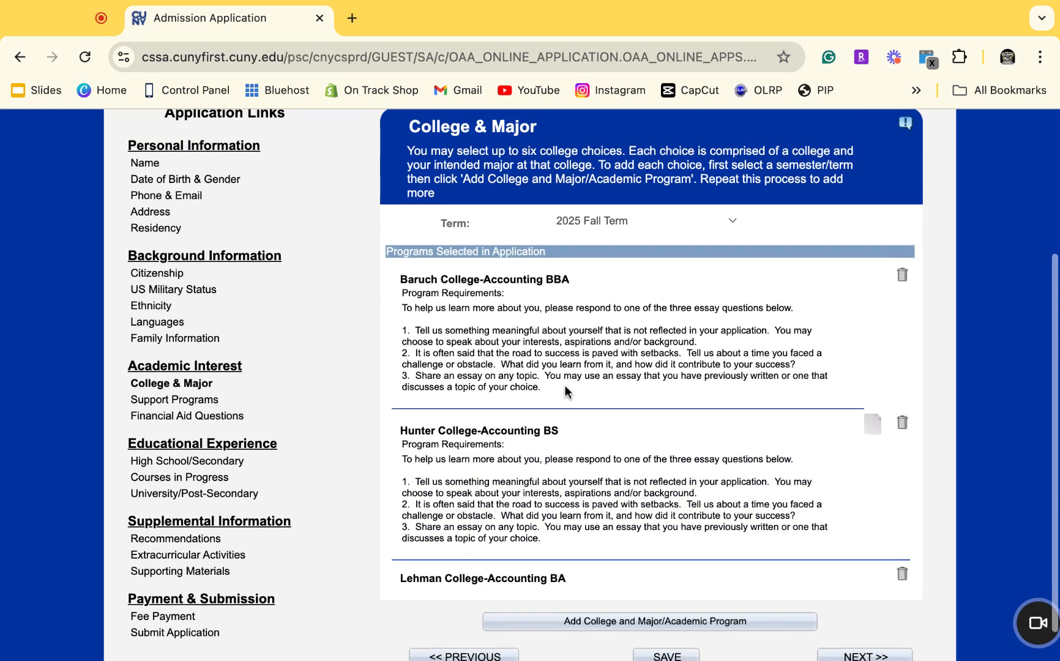
scroll(563, 385, "down", 1)
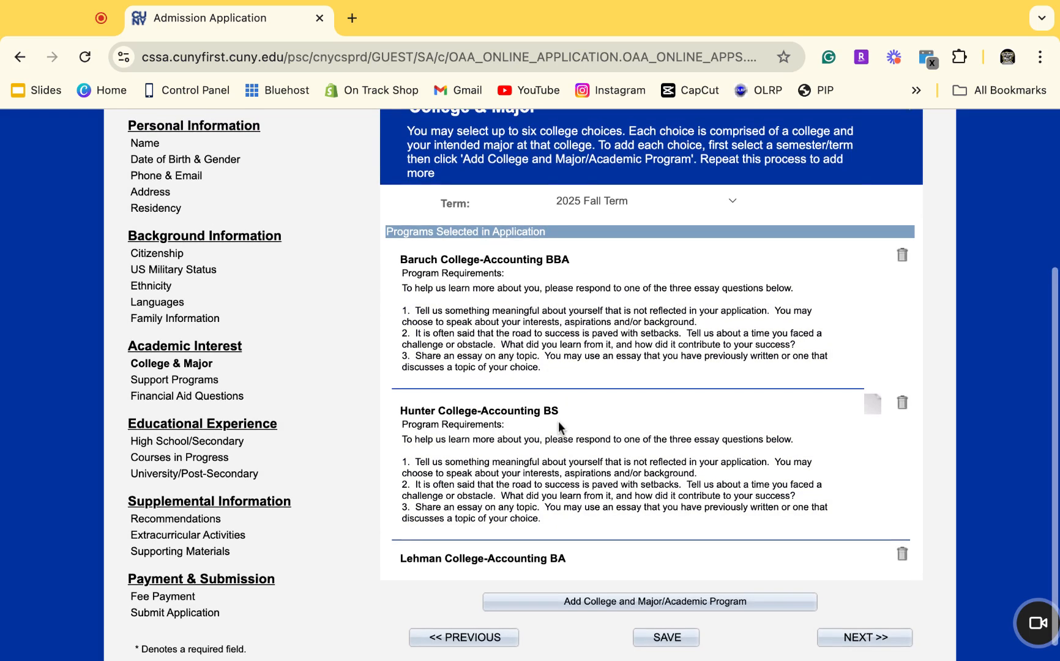
scroll(558, 423, "down", 1)
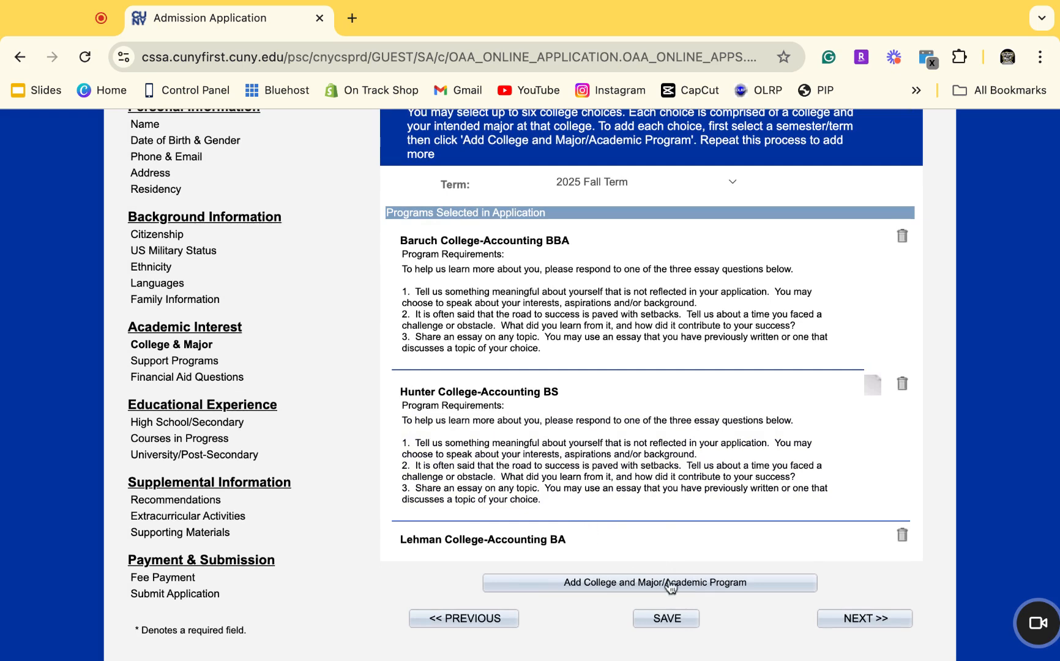
left_click(681, 623)
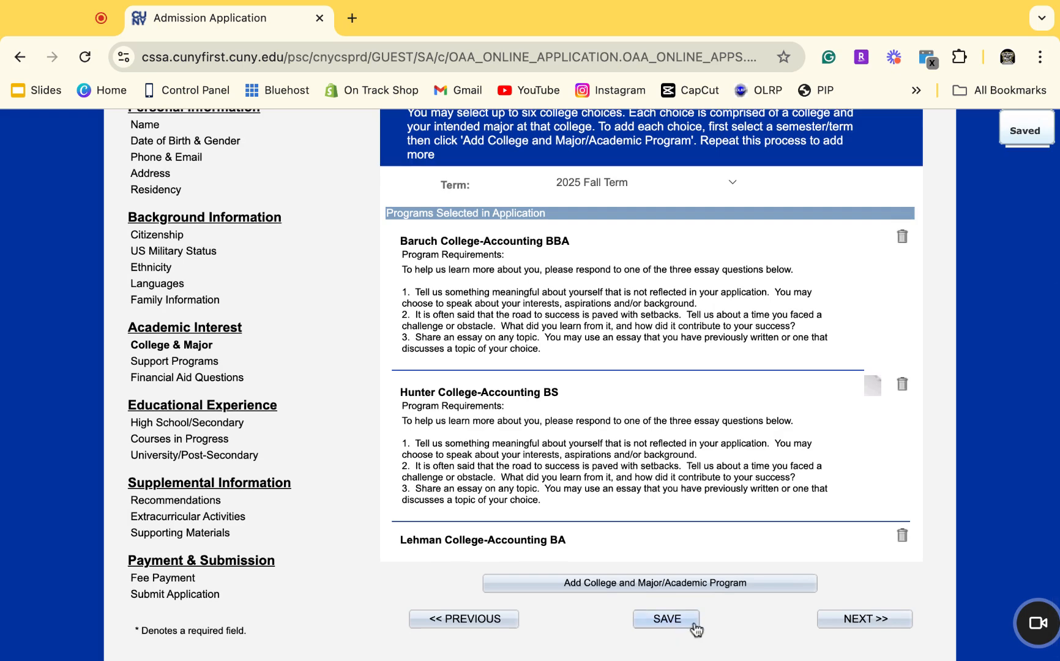
left_click(838, 624)
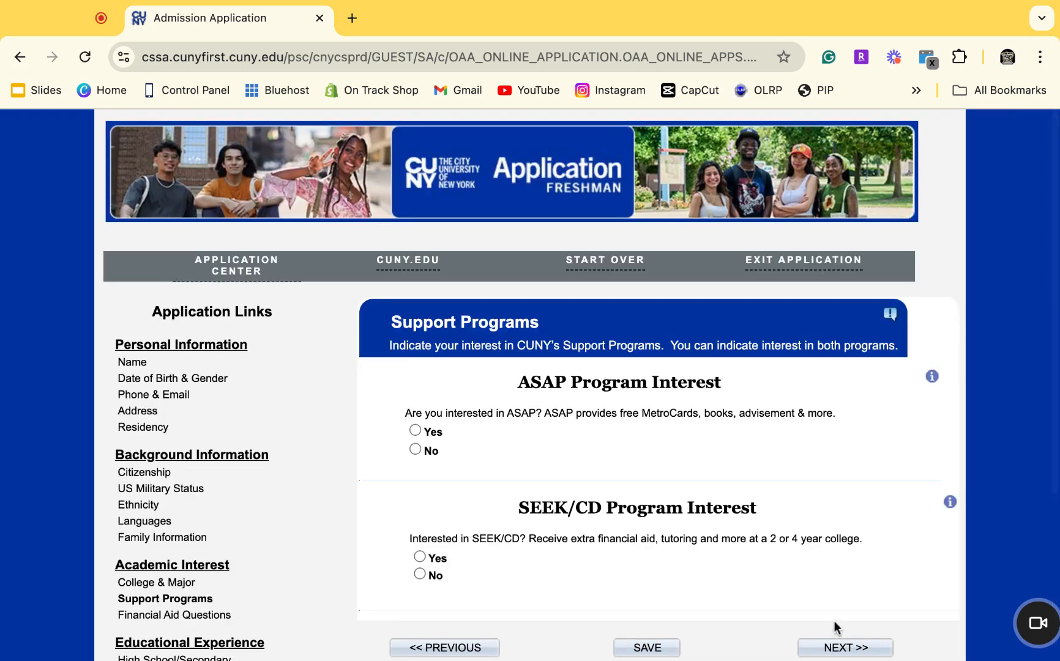
Mark Yes for ASAP Program Interest on the Support Programs page.
scroll(677, 471, "down", 1)
scroll(676, 471, "down", 1)
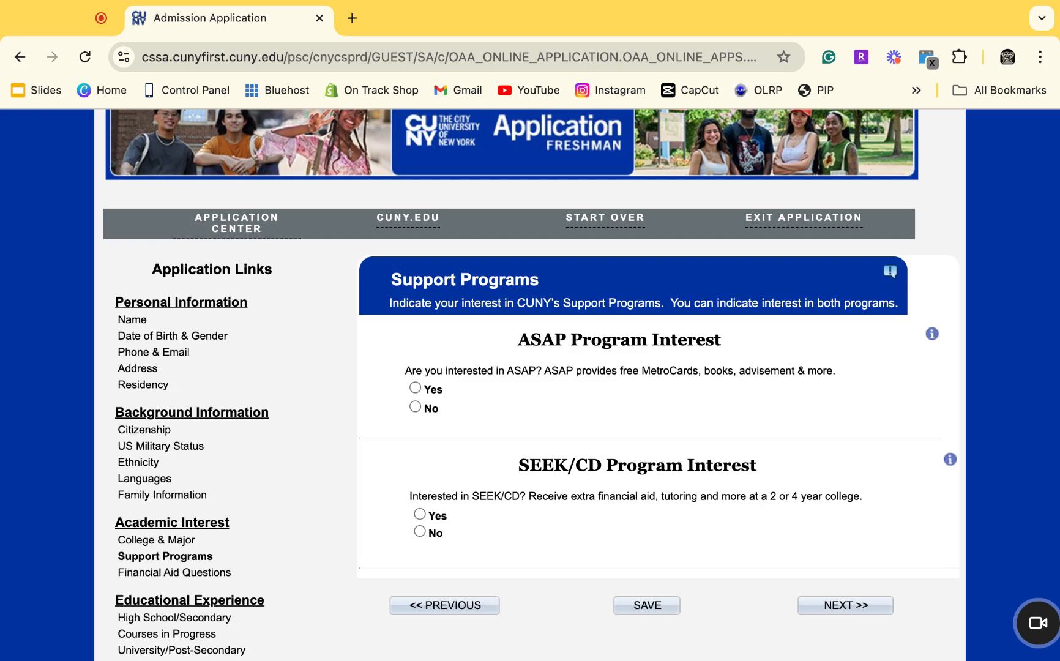
left_click(416, 387)
Mark Yes for SEEK/CD interest, save, and proceed to Financial Aid Questions.
left_click(419, 514)
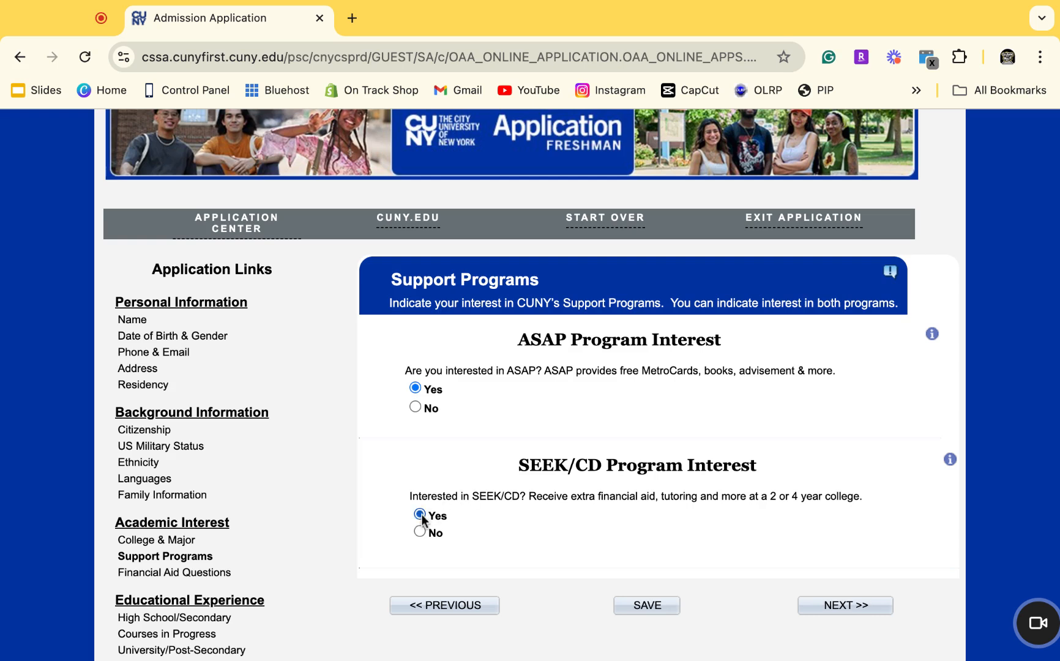
left_click(647, 605)
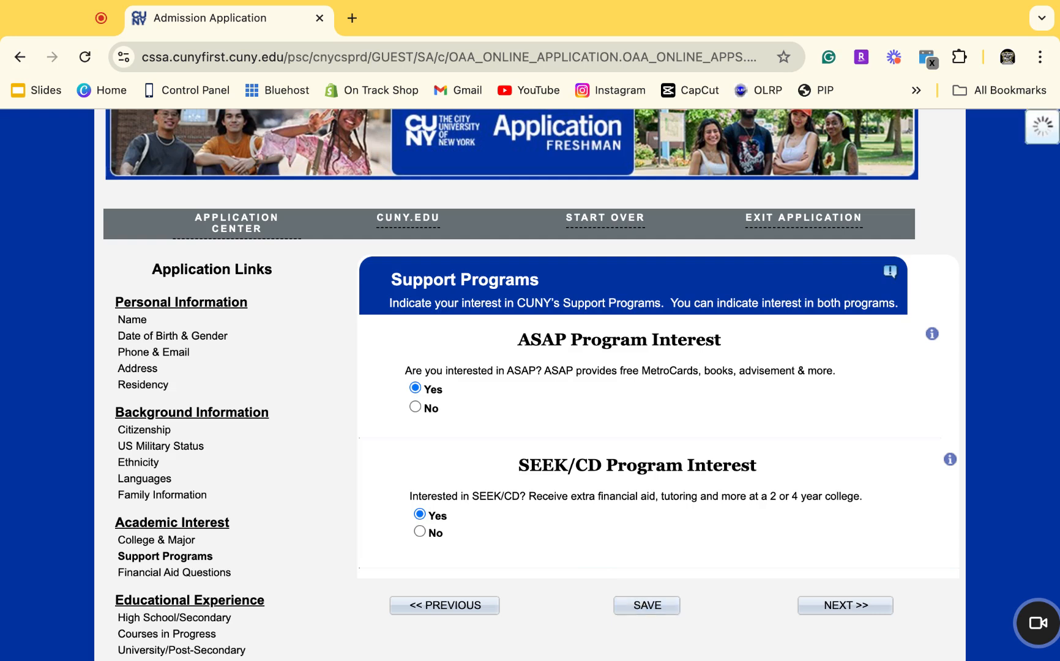
left_click(844, 604)
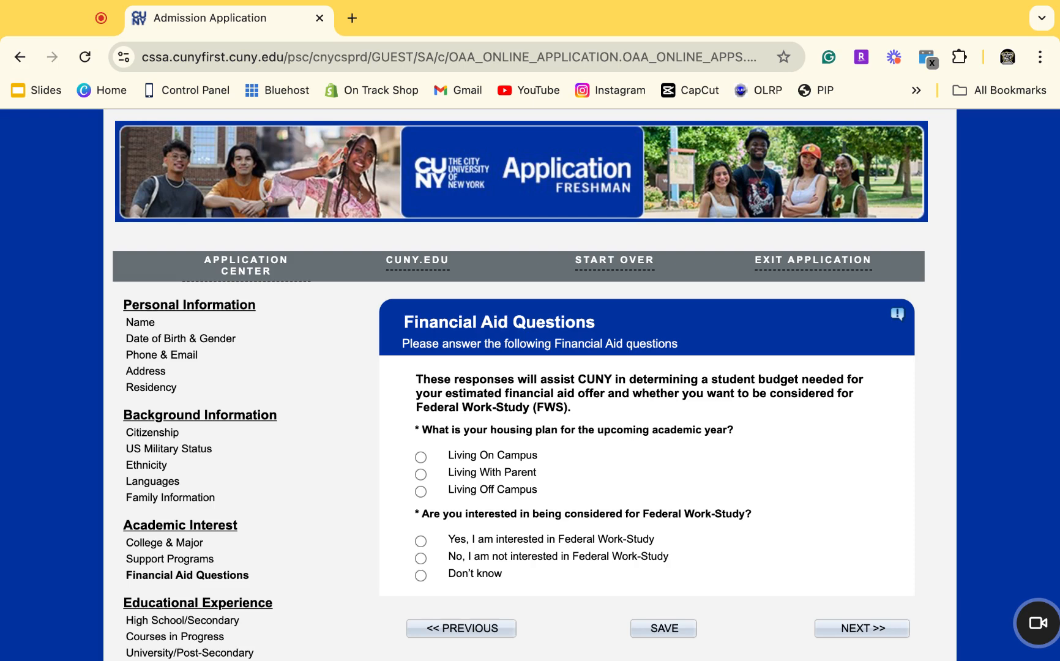
Choose Living With Parent and Yes to Federal Work-Study, save, and go to High School.
left_click(420, 475)
left_click(421, 542)
left_click(653, 628)
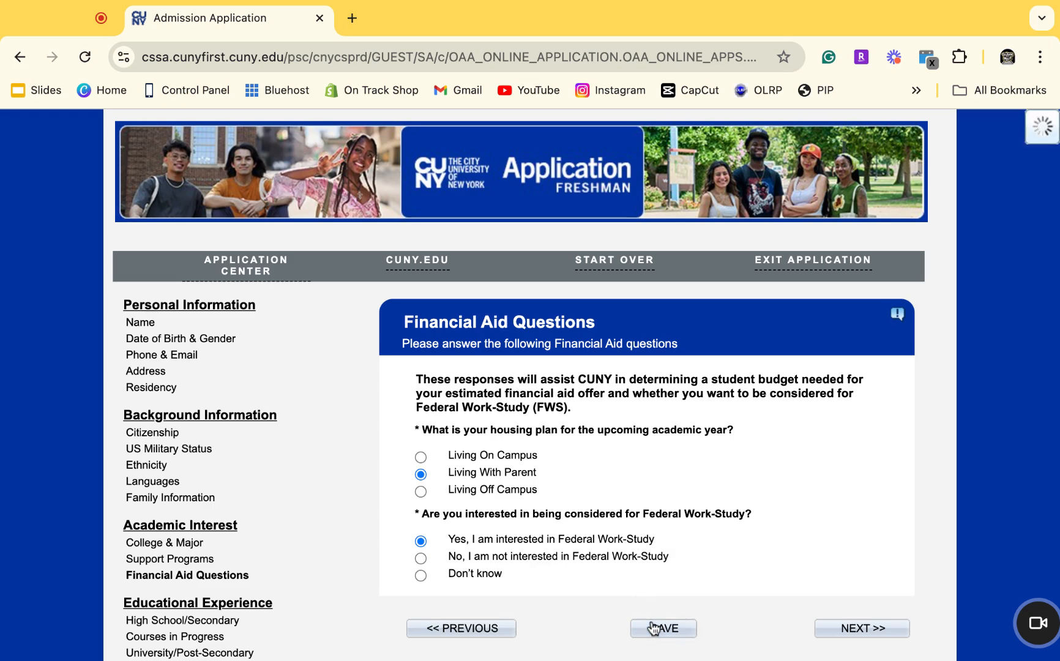
left_click(890, 631)
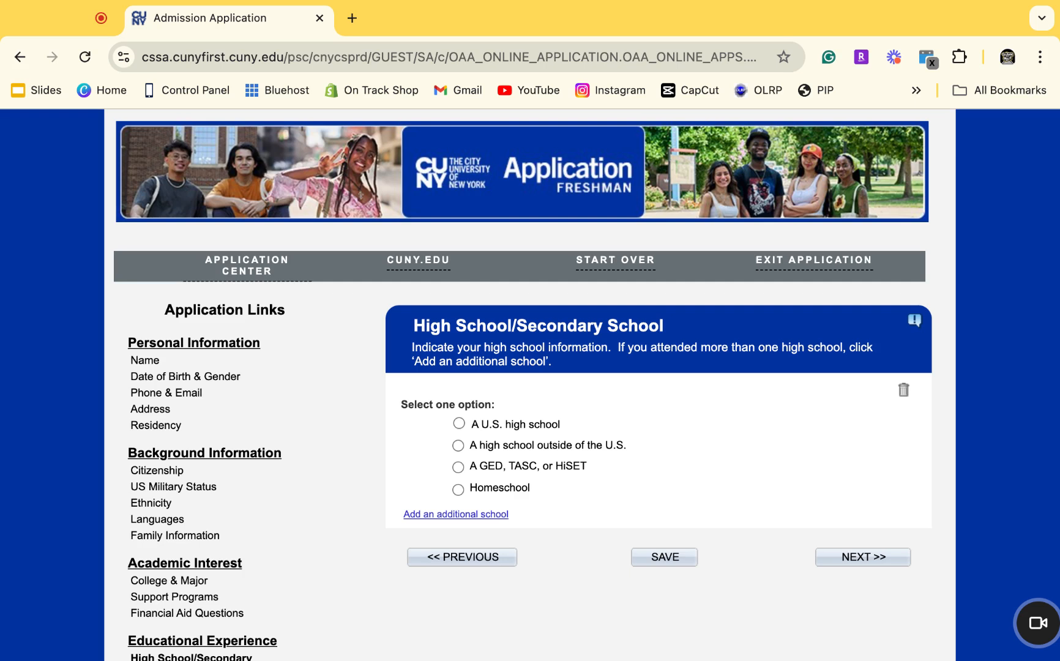
Find Health Opportunities HS by city Bronx and add it as a U.S. high school.
left_click(460, 424)
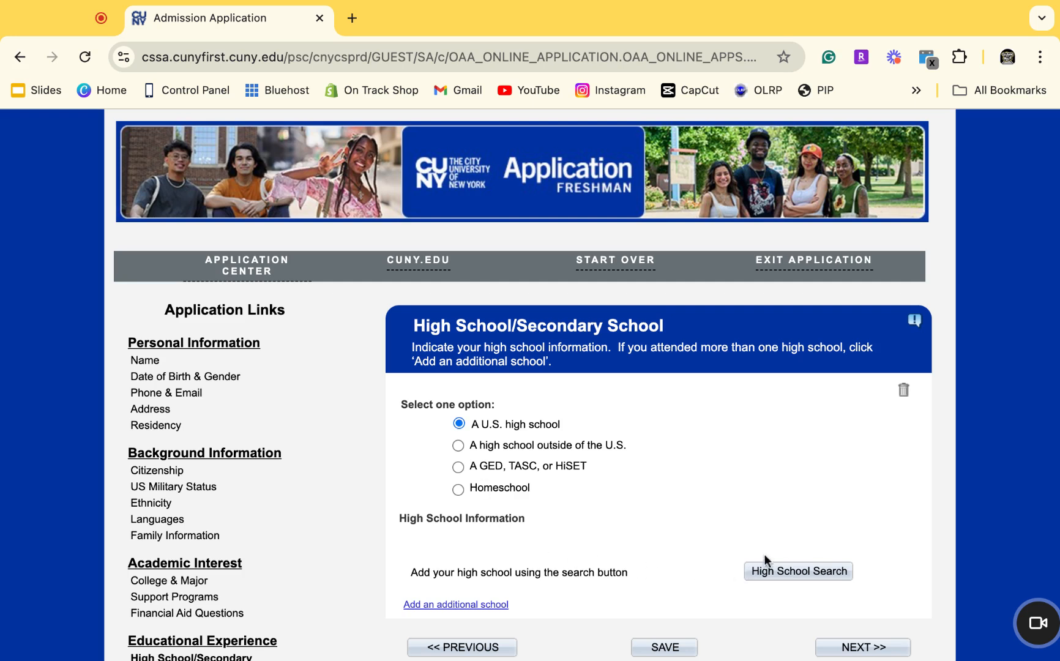
left_click(774, 574)
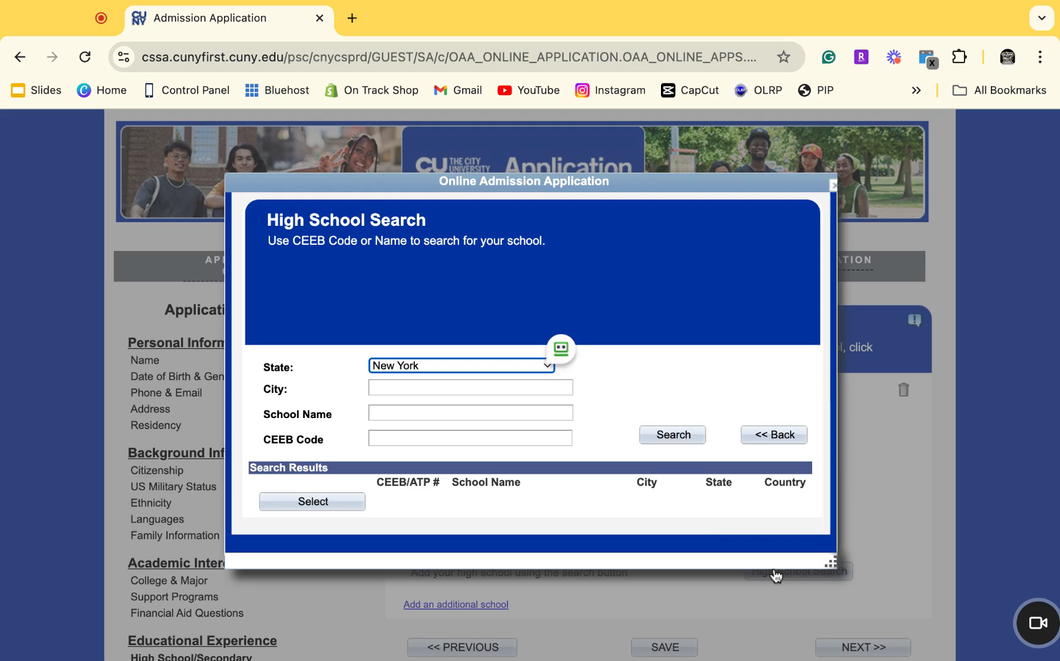
left_click(532, 386)
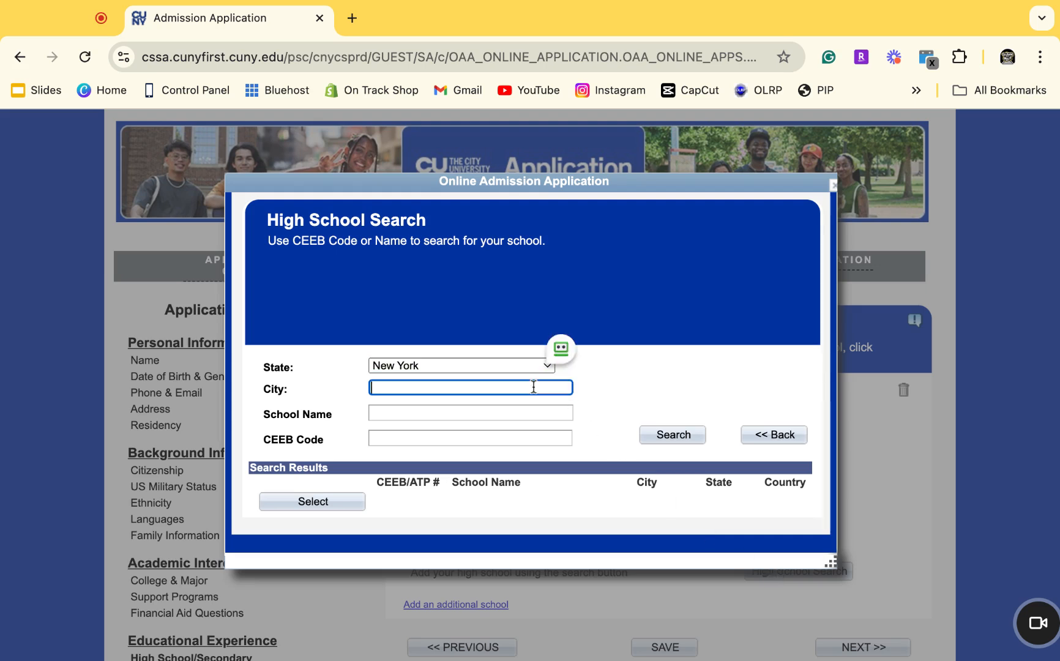
type("Bronx")
left_click(470, 413)
type("Ha")
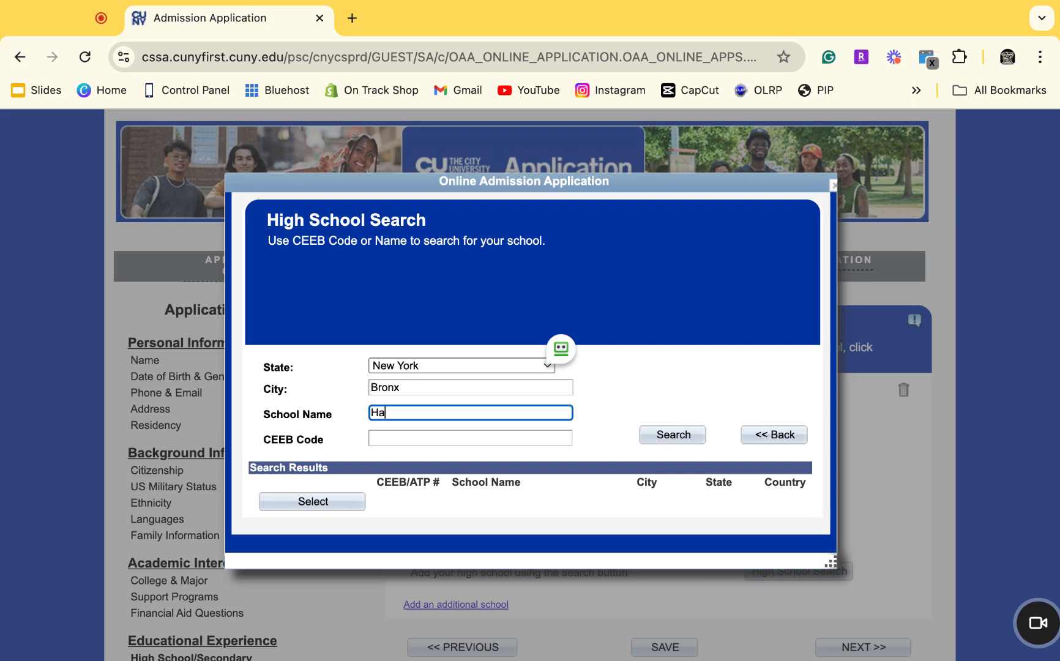
type("st")
key("BackSpace")
key("BackSpace")
type("alth Opportunities")
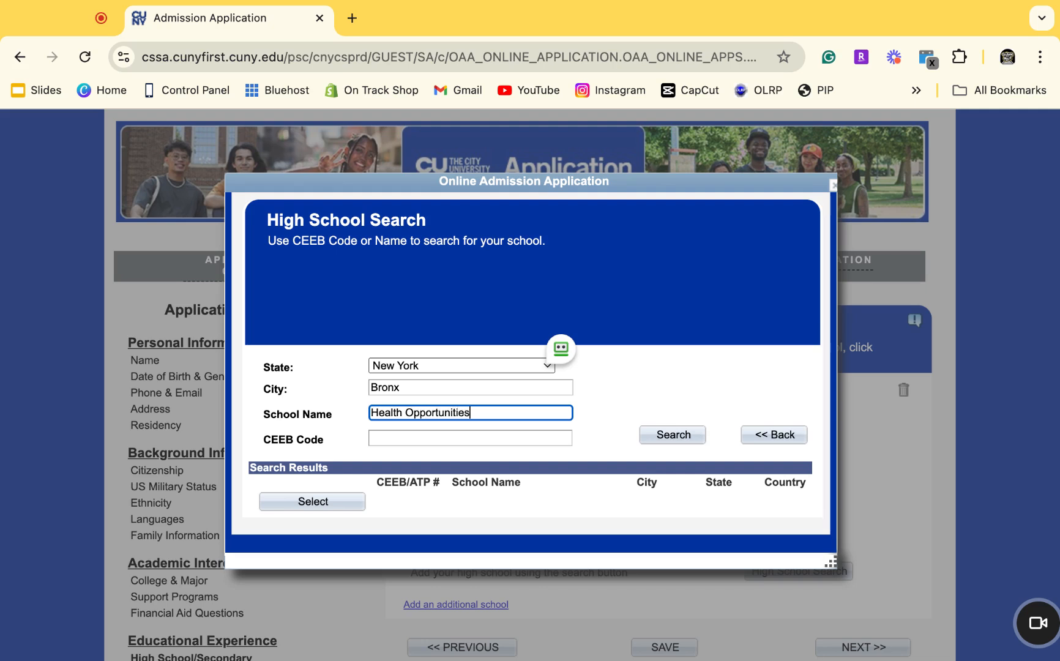
left_click(682, 437)
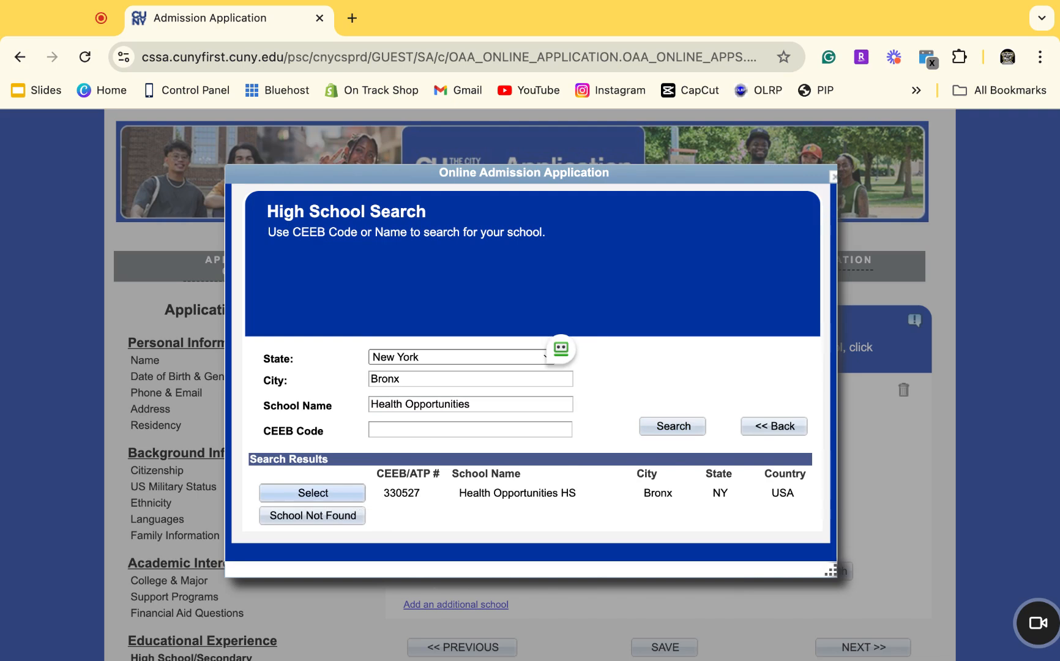
left_click(313, 493)
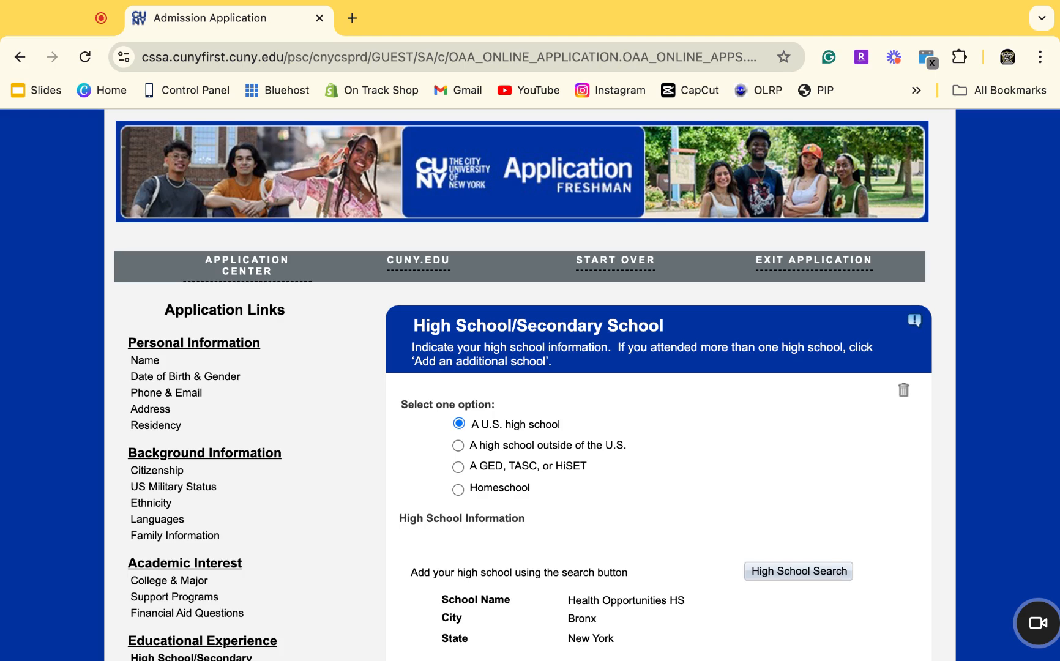
Pick June 28, 2024 in the calendar as the high school To Date.
scroll(493, 544, "down", 5)
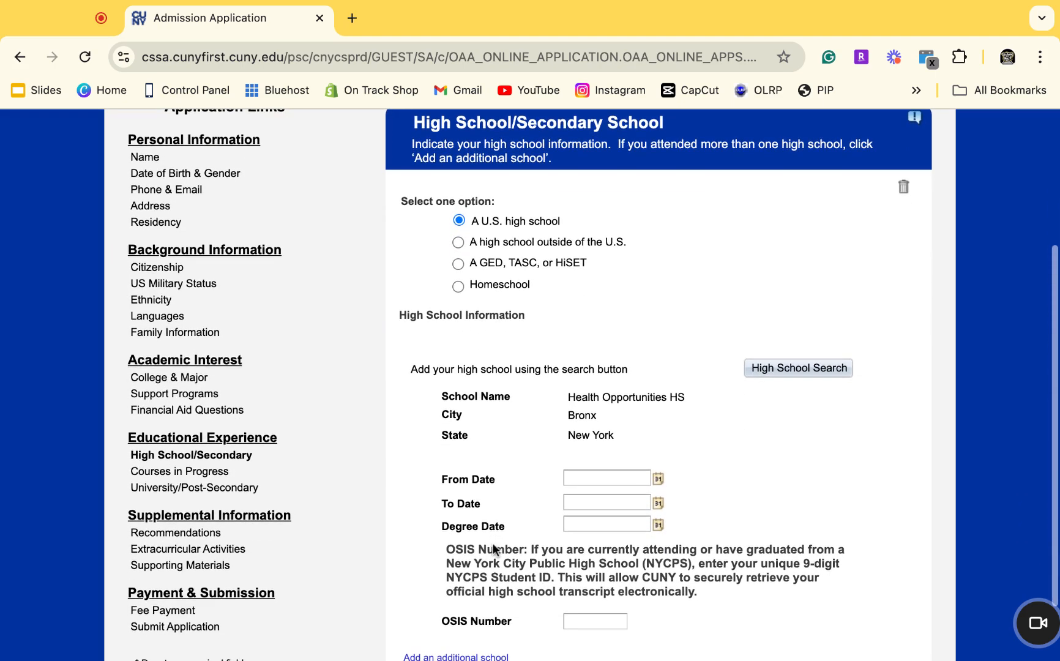
left_click(597, 481)
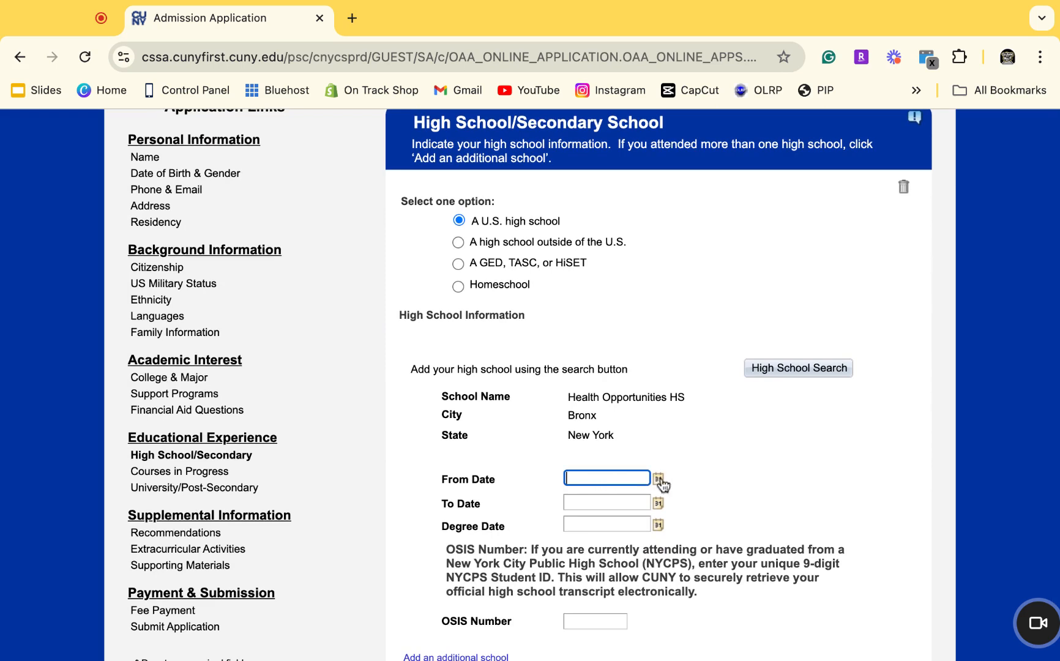
scroll(655, 483, "down", 2)
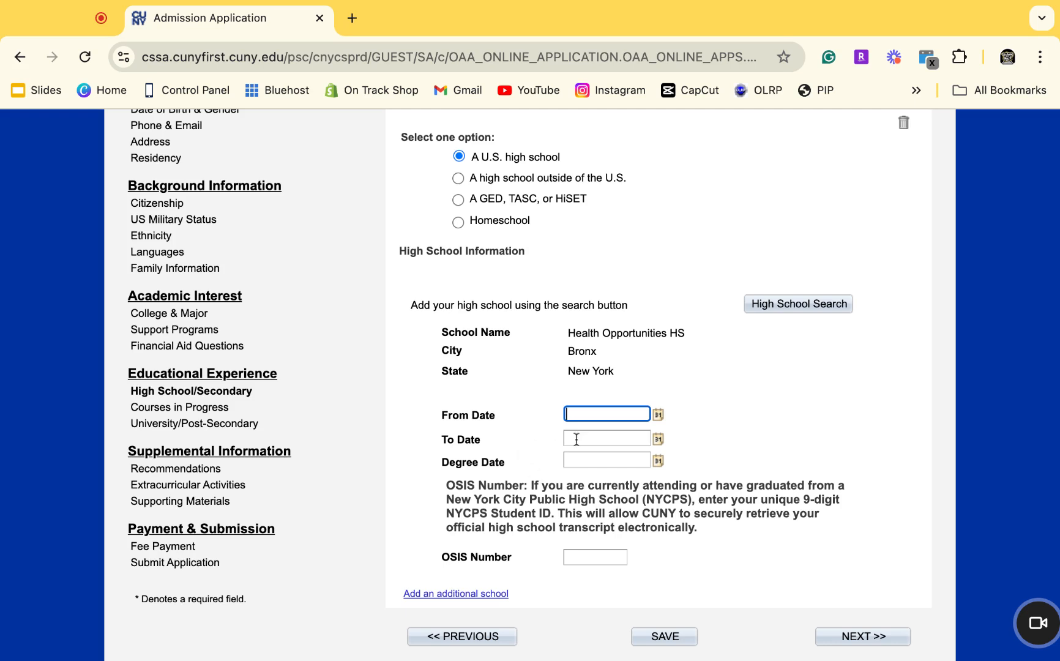
left_click(659, 443)
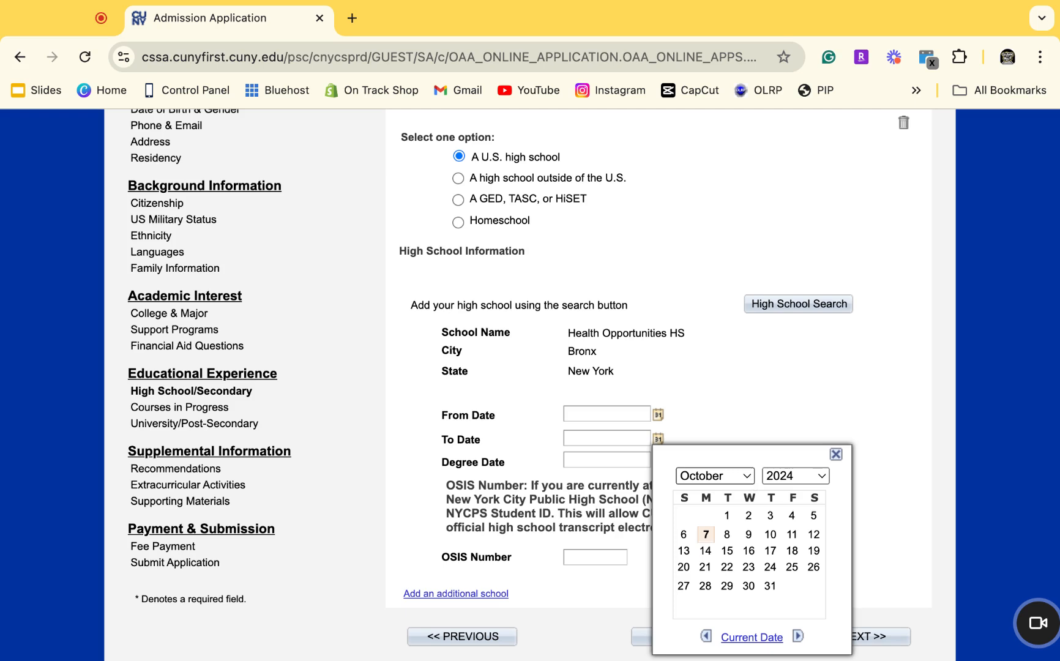
left_click(717, 406)
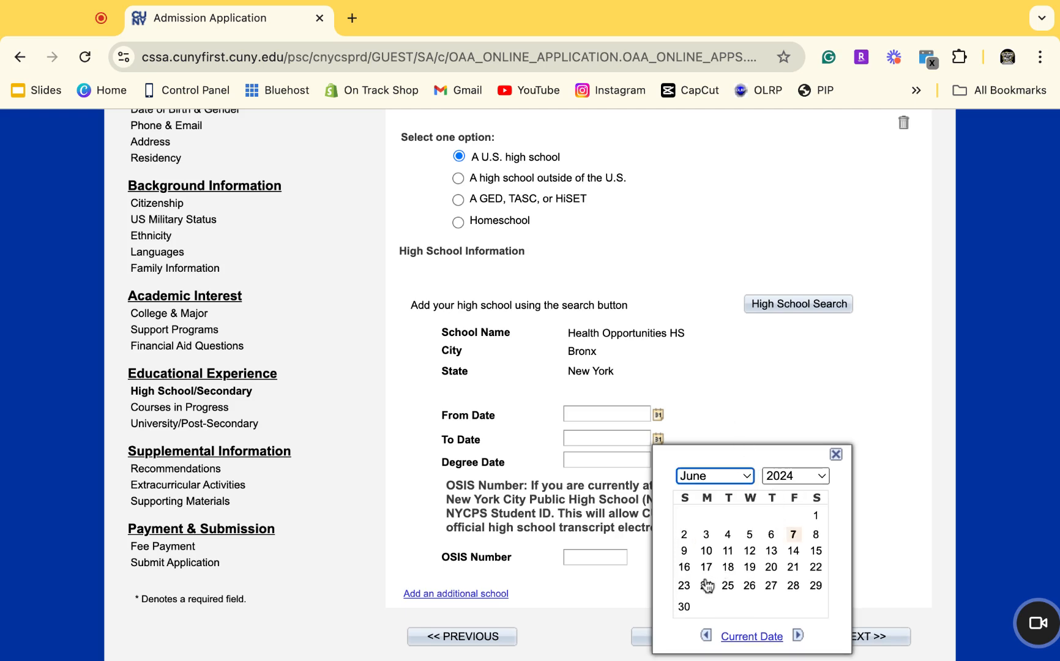
left_click(793, 587)
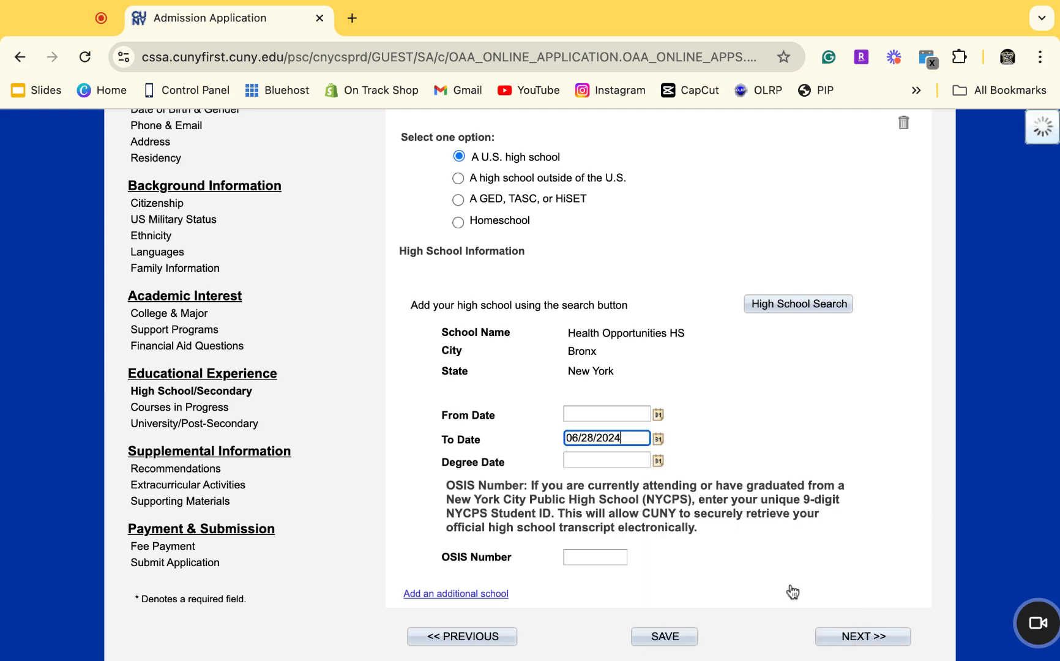
left_click(600, 415)
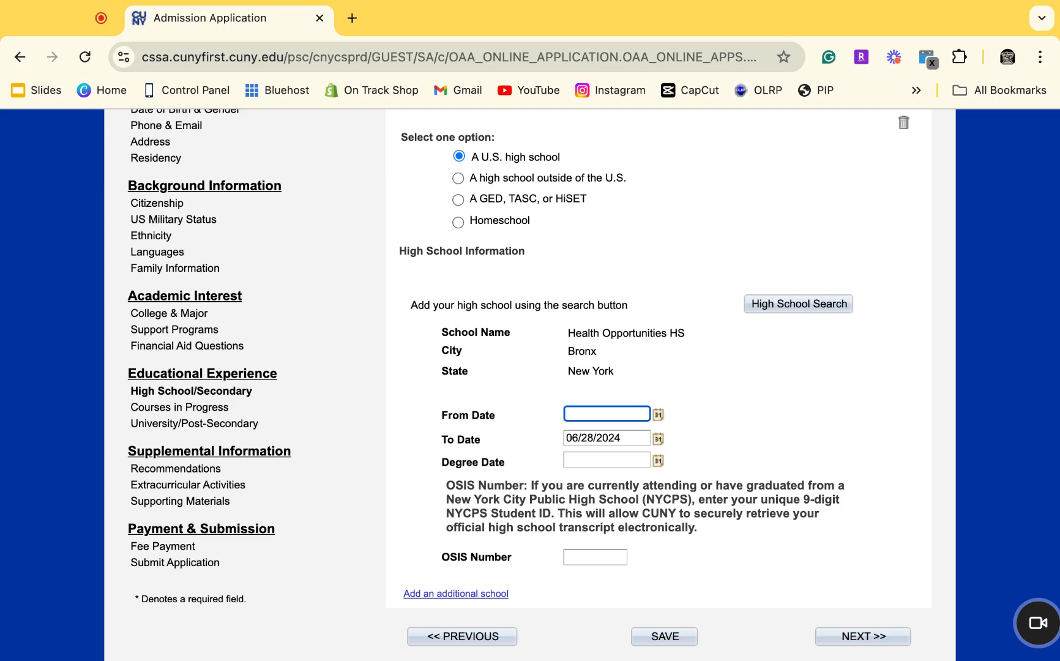
Pick September 7, 2020 as the From Date, then move to the OSIS Number field.
left_click(658, 414)
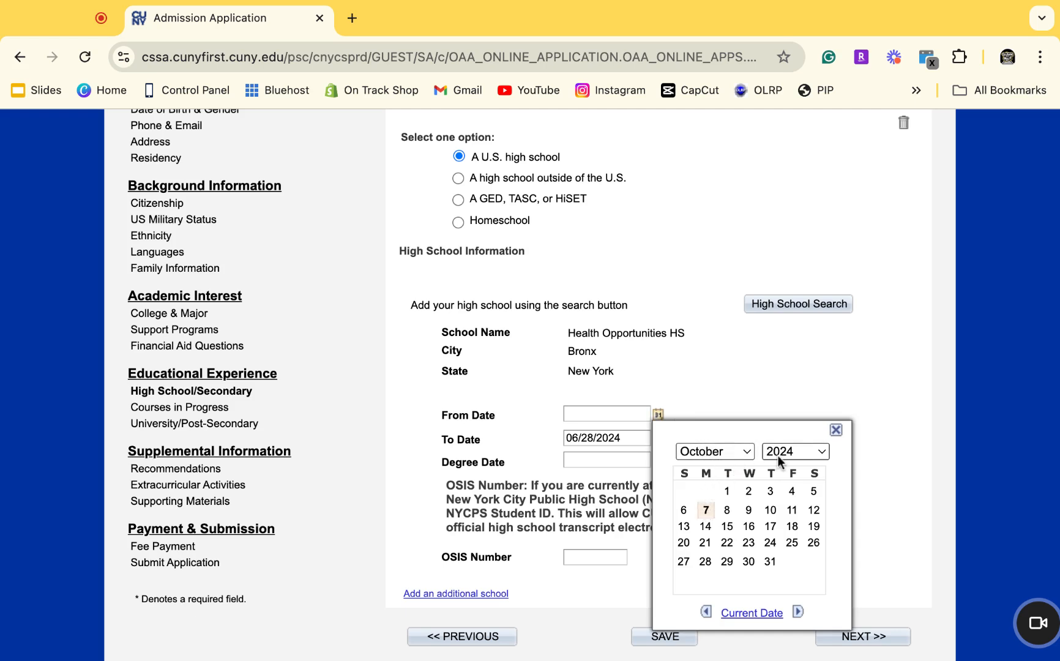
left_click(761, 518)
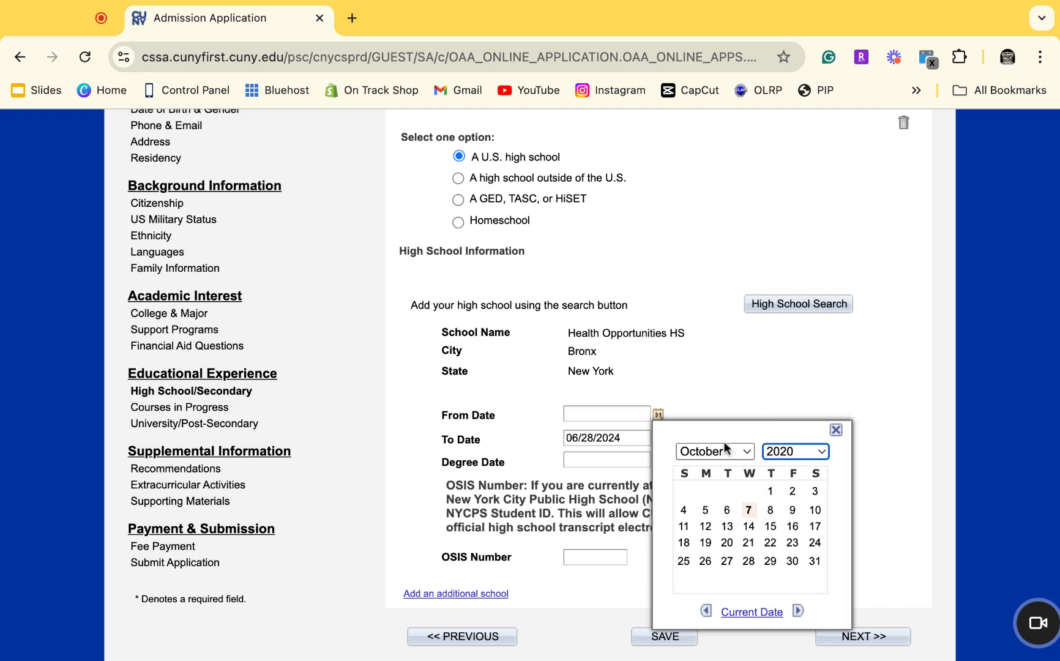
left_click(745, 460)
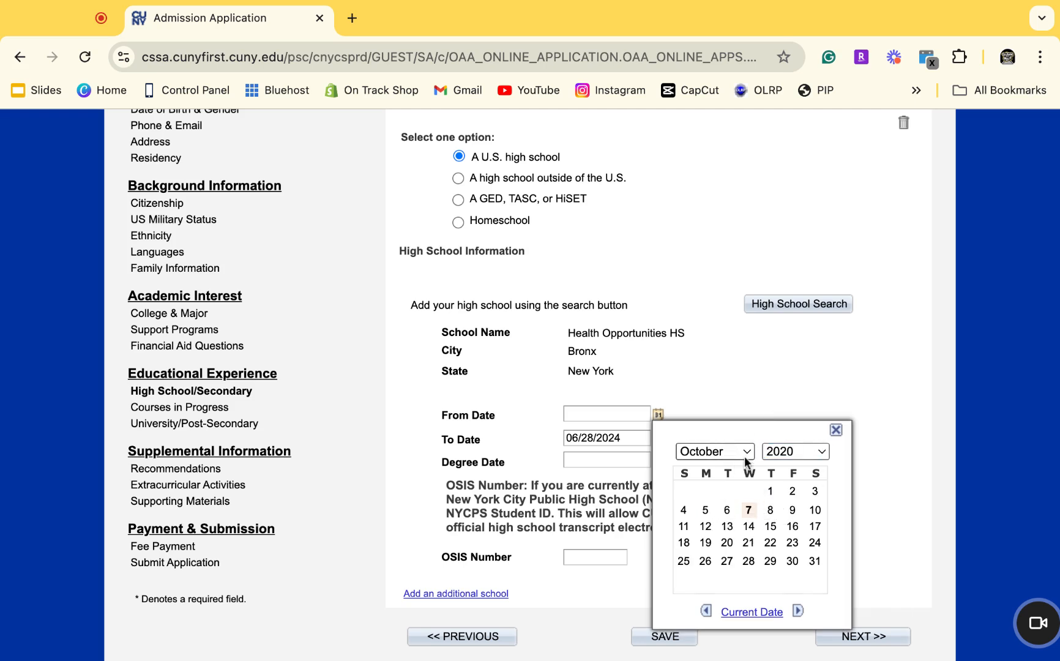
left_click(738, 450)
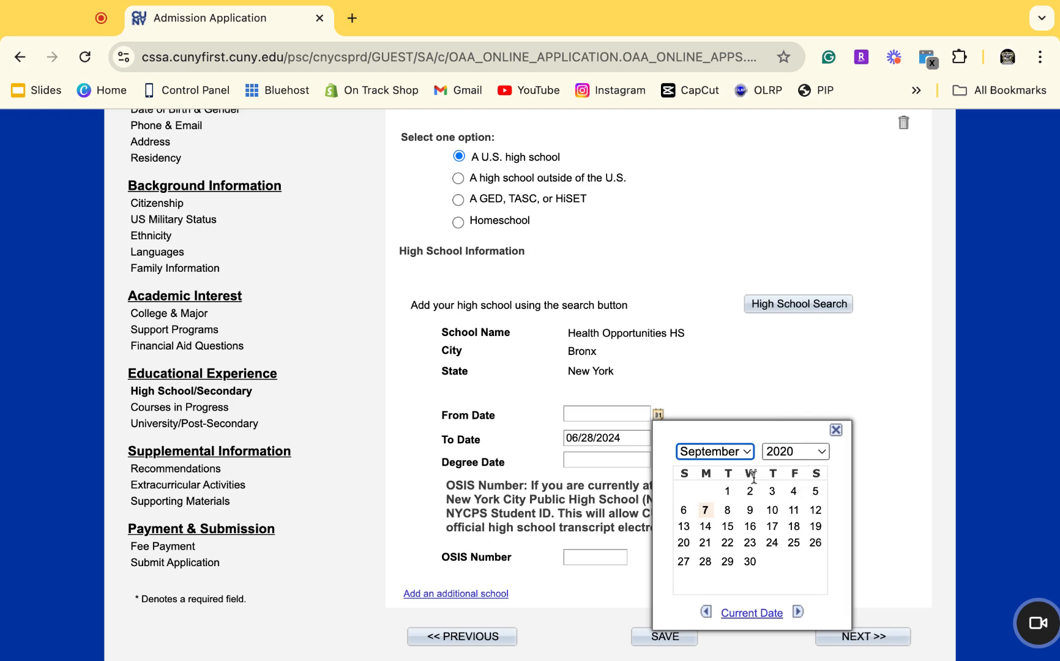
left_click(706, 512)
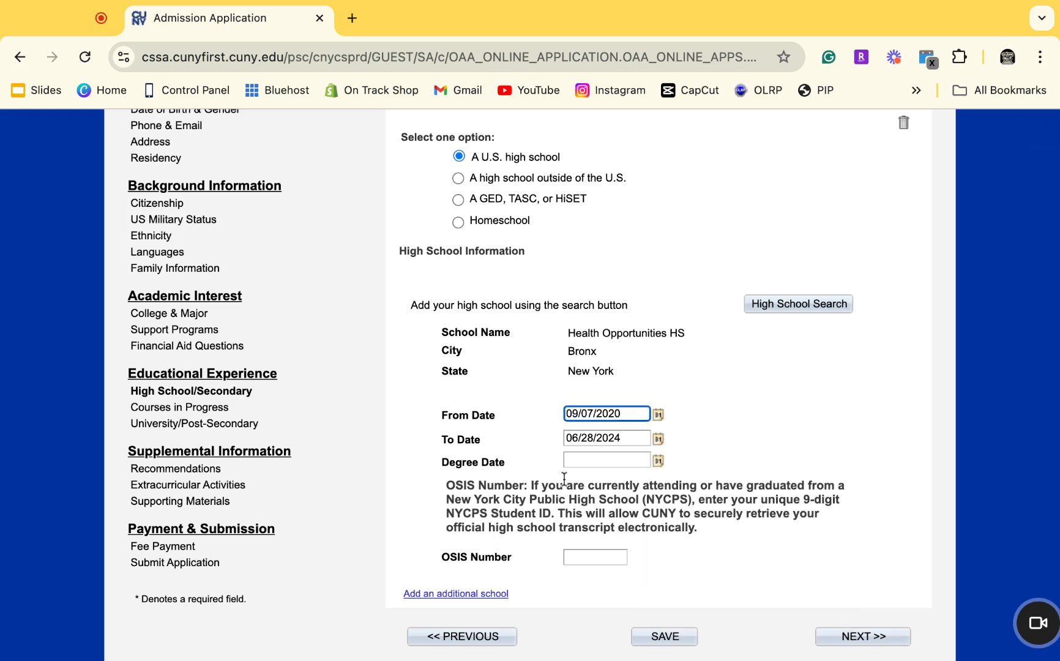
scroll(559, 474, "down", 1)
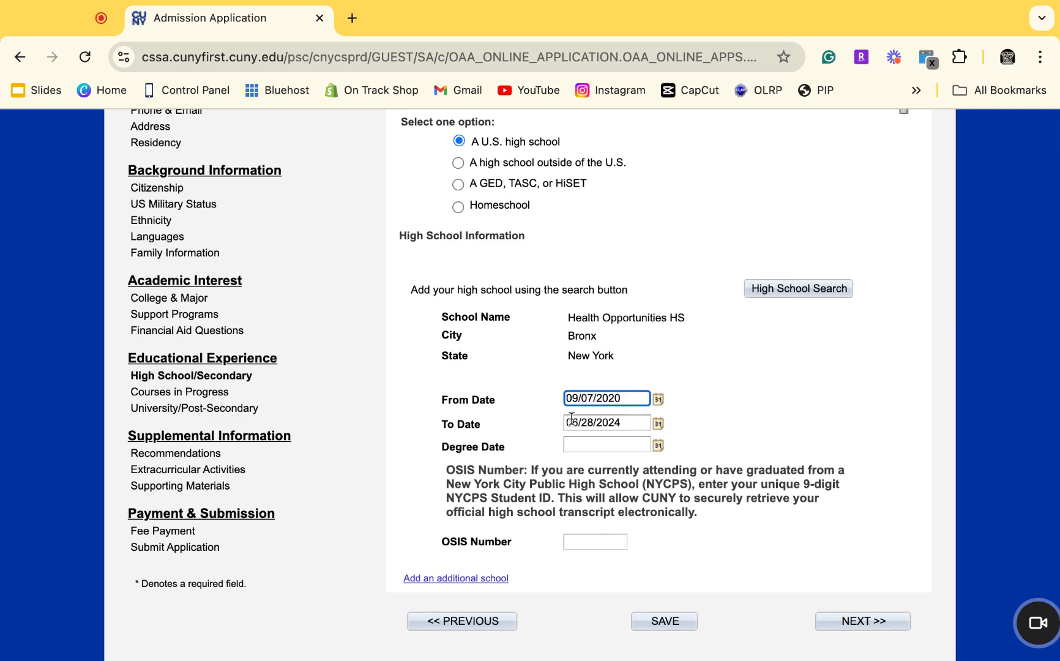
left_click(575, 540)
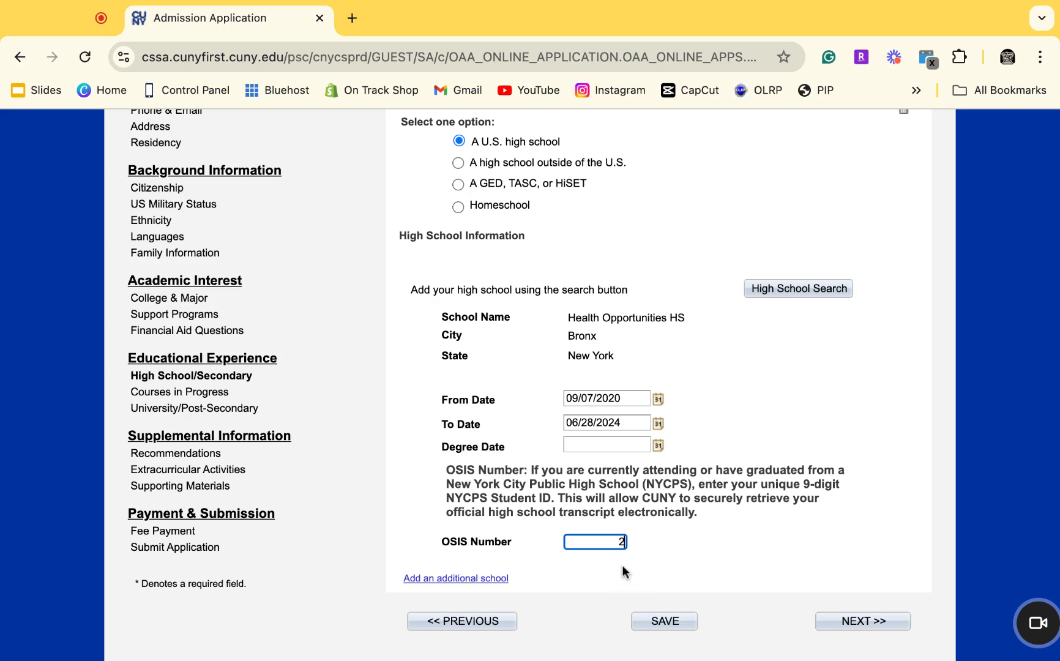
left_click(859, 622)
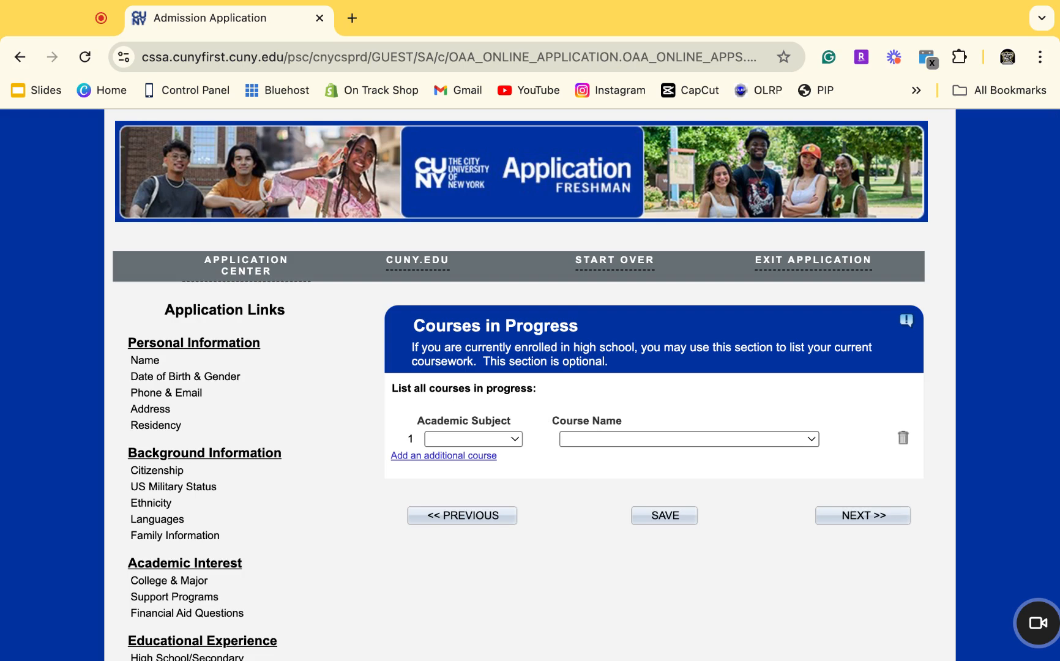
scroll(237, 580, "down", 4)
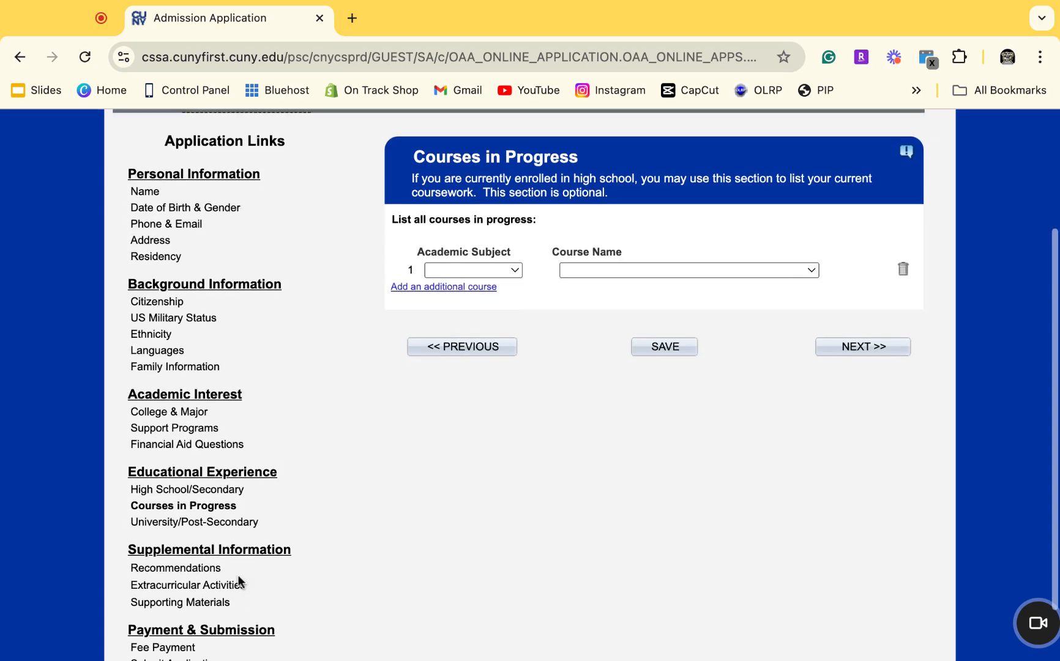
scroll(237, 578, "down", 1)
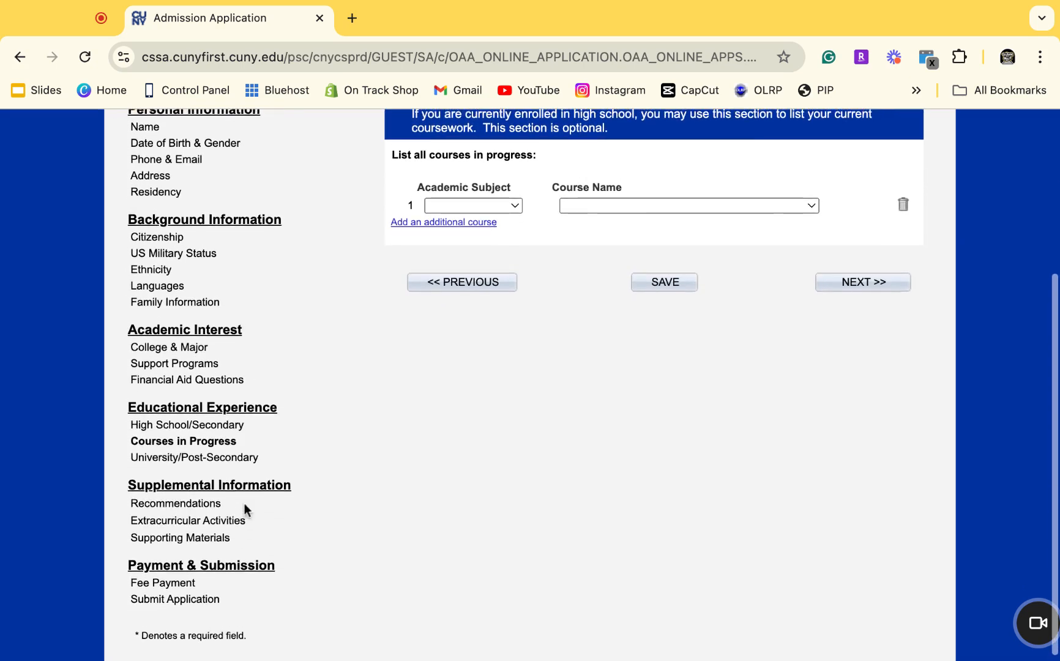
scroll(326, 432, "up", 3)
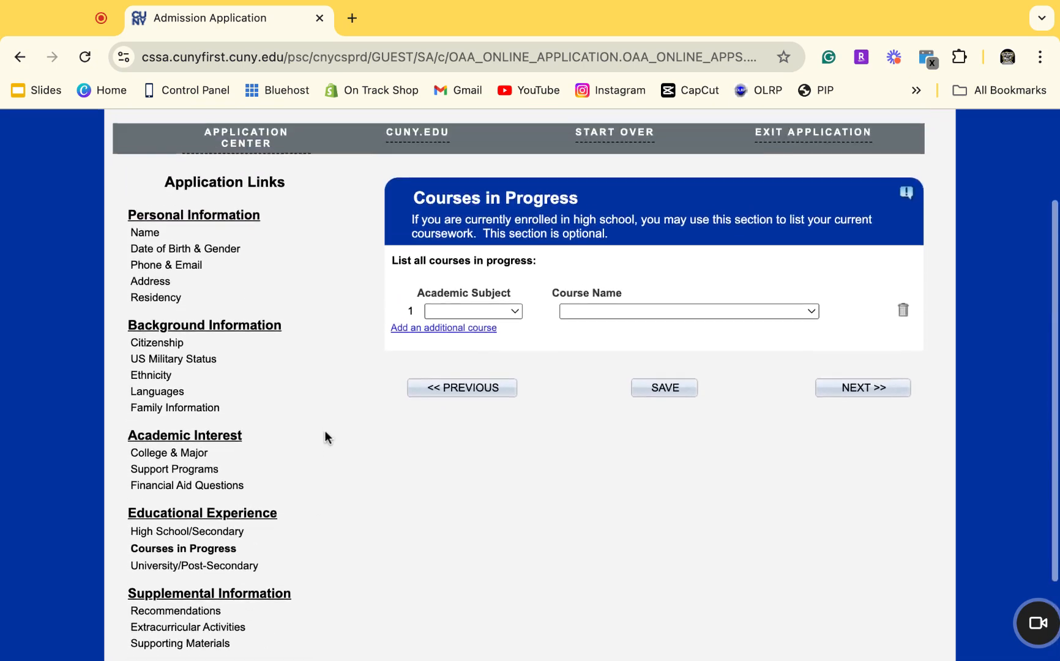
scroll(324, 431, "up", 1)
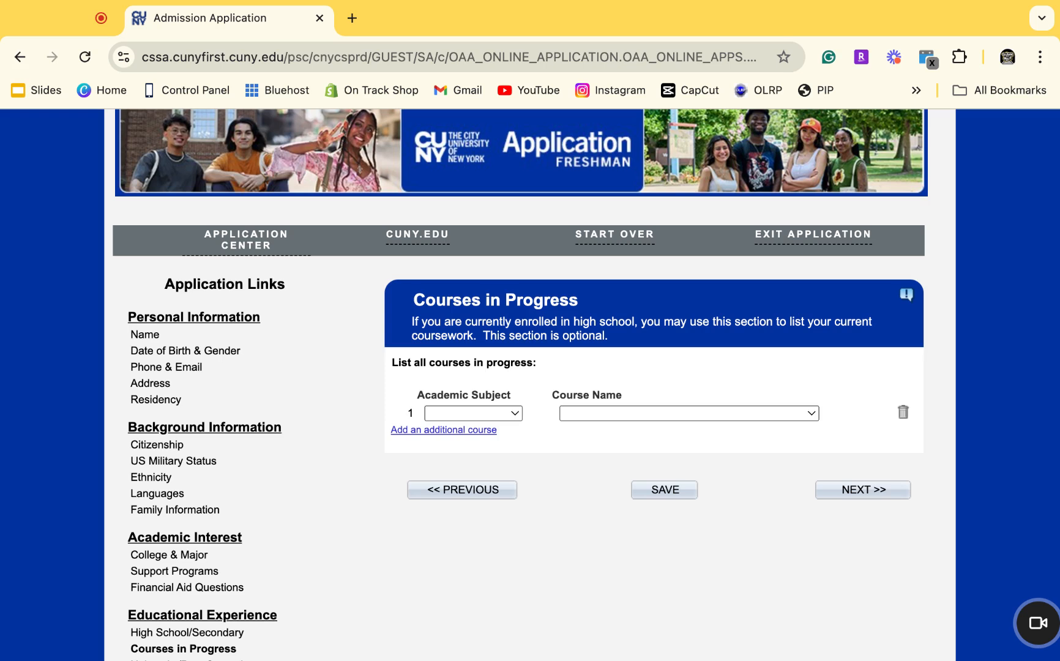
Enter the first two courses in progress: English, then Math – Algebra I.
left_click(514, 417)
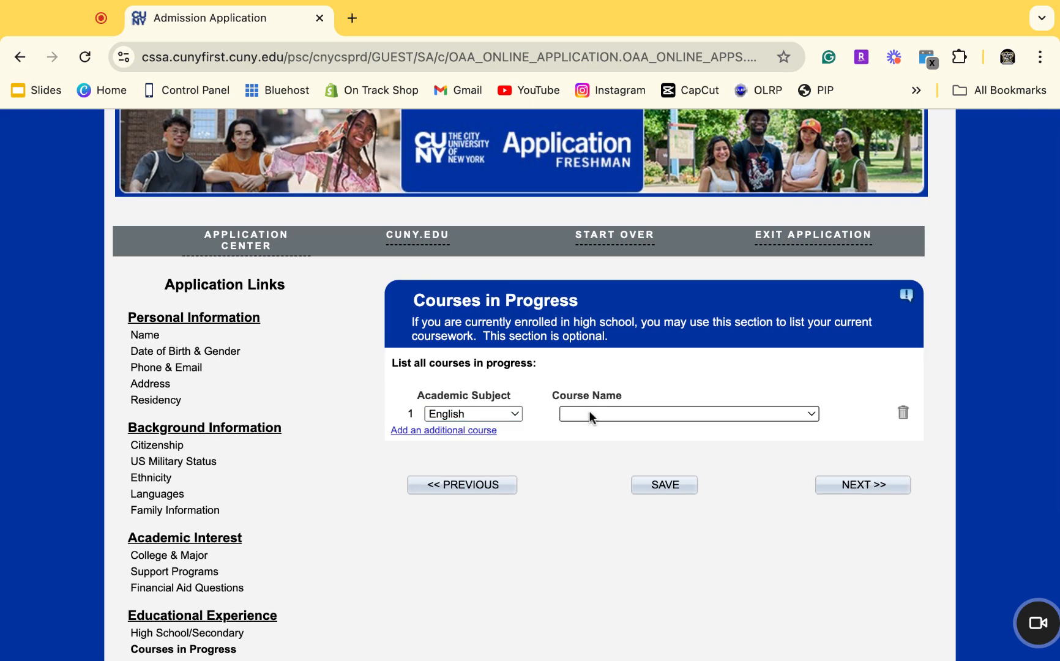
left_click(589, 414)
left_click(589, 414)
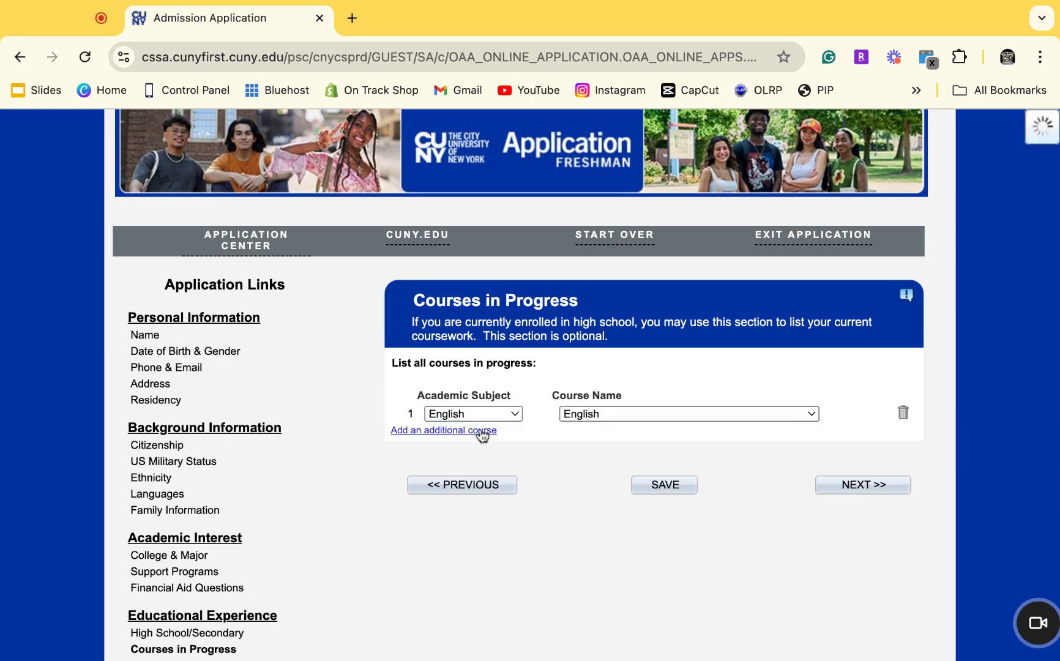
left_click(483, 431)
left_click(482, 434)
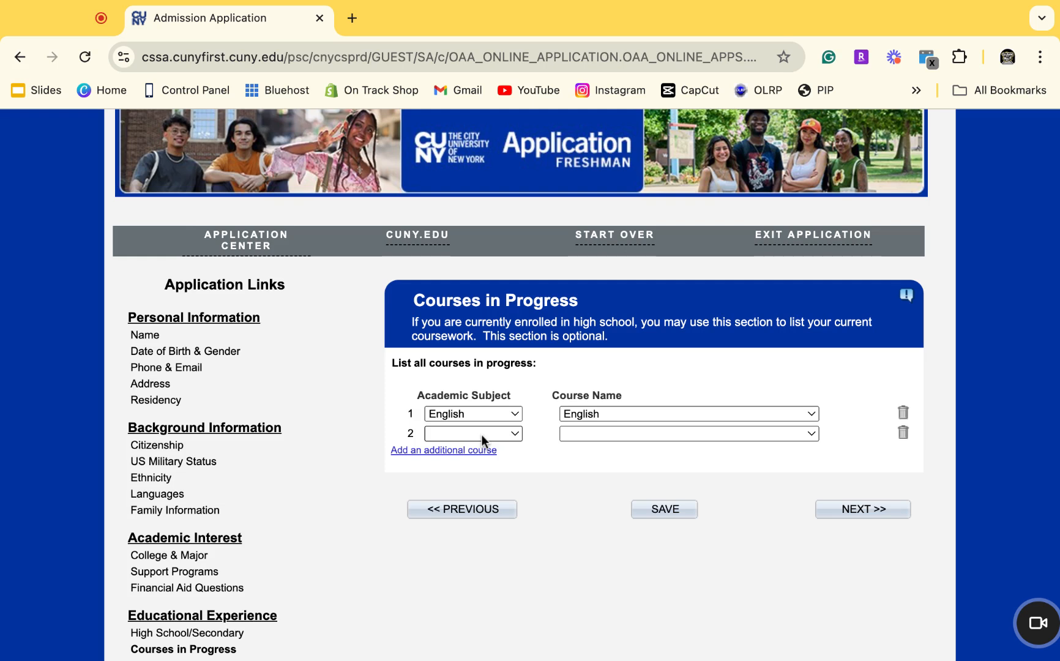
left_click(482, 435)
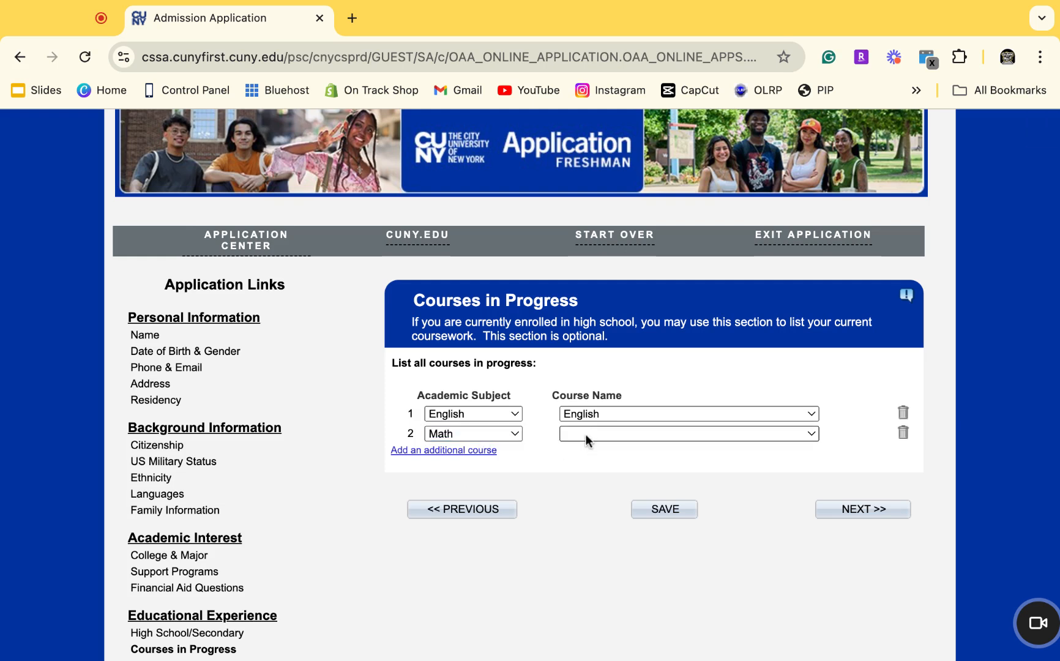
left_click(585, 434)
left_click(586, 434)
Add Science – Earth Science and Social Studies – American History, then save and continue.
left_click(470, 452)
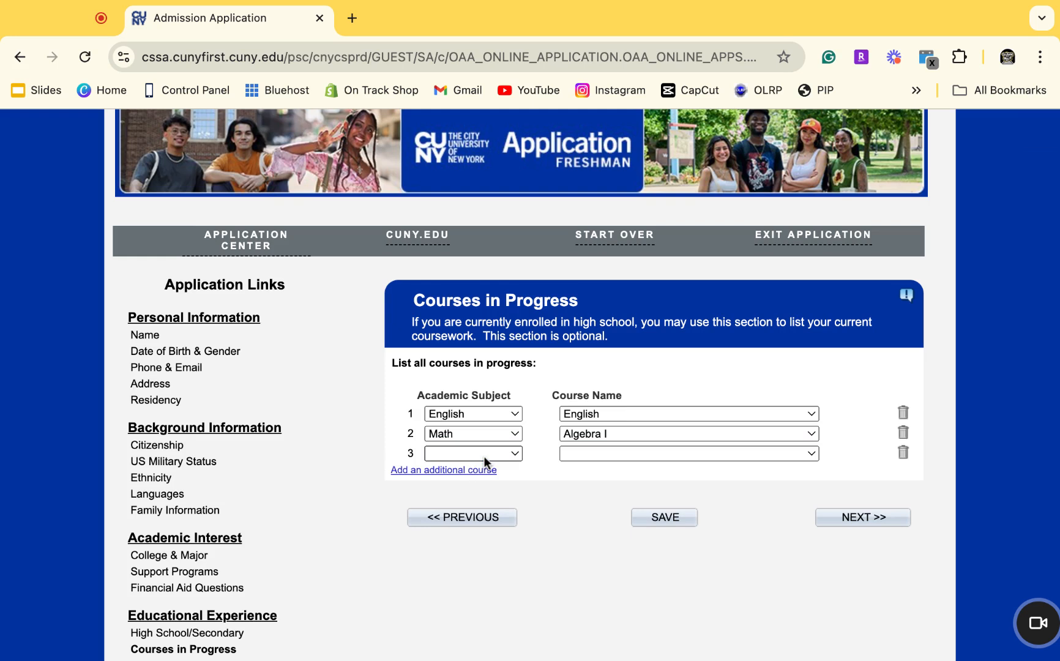
left_click(483, 457)
left_click(483, 456)
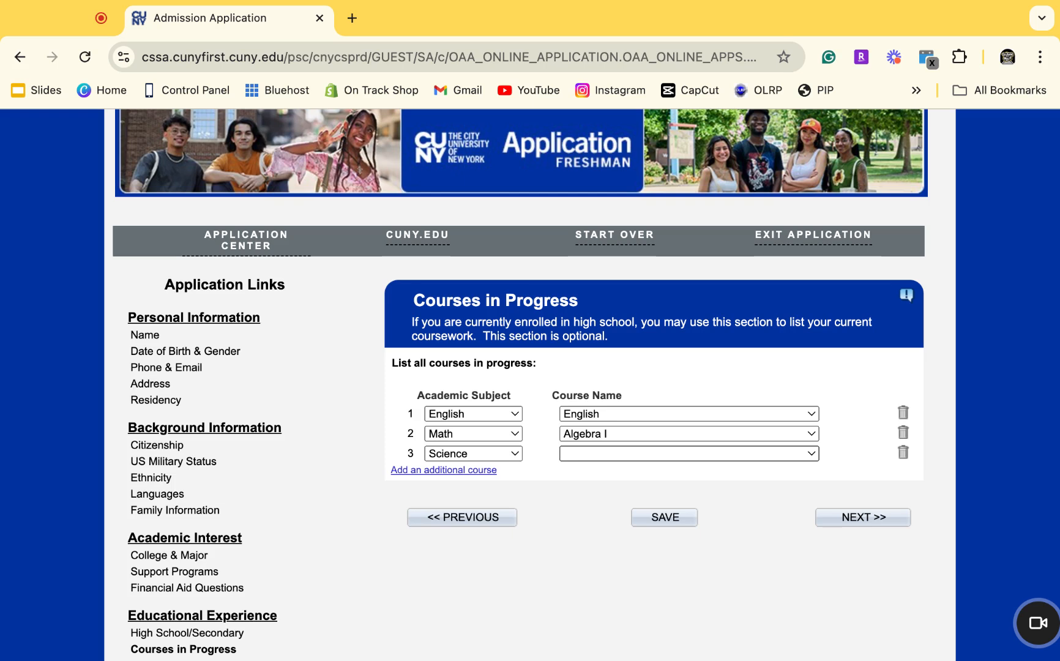
left_click(587, 496)
left_click(488, 475)
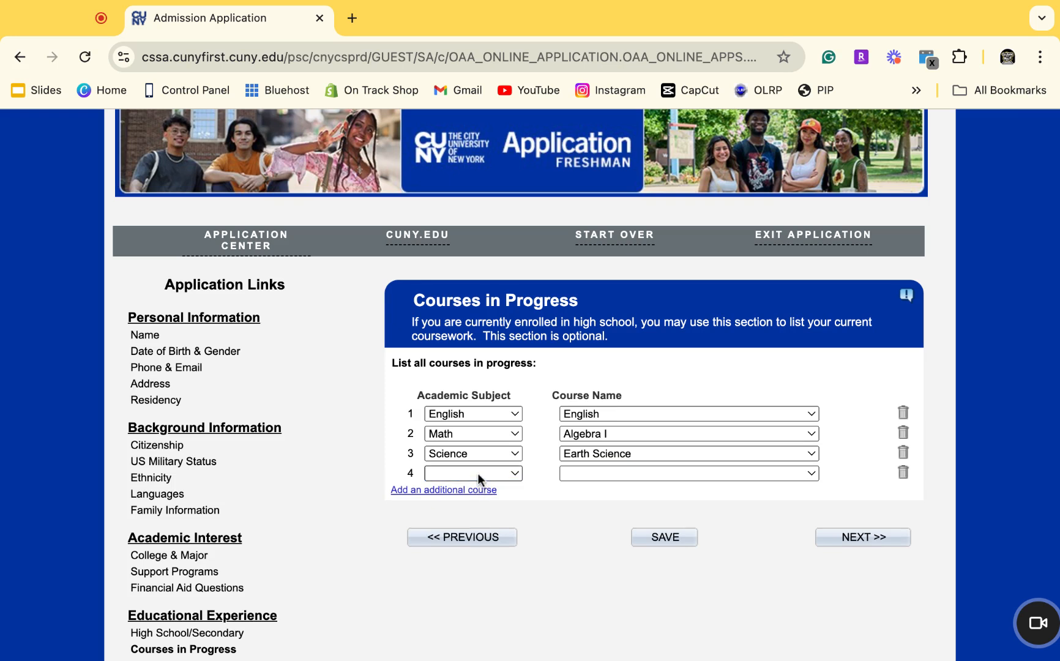
left_click(477, 475)
left_click(481, 563)
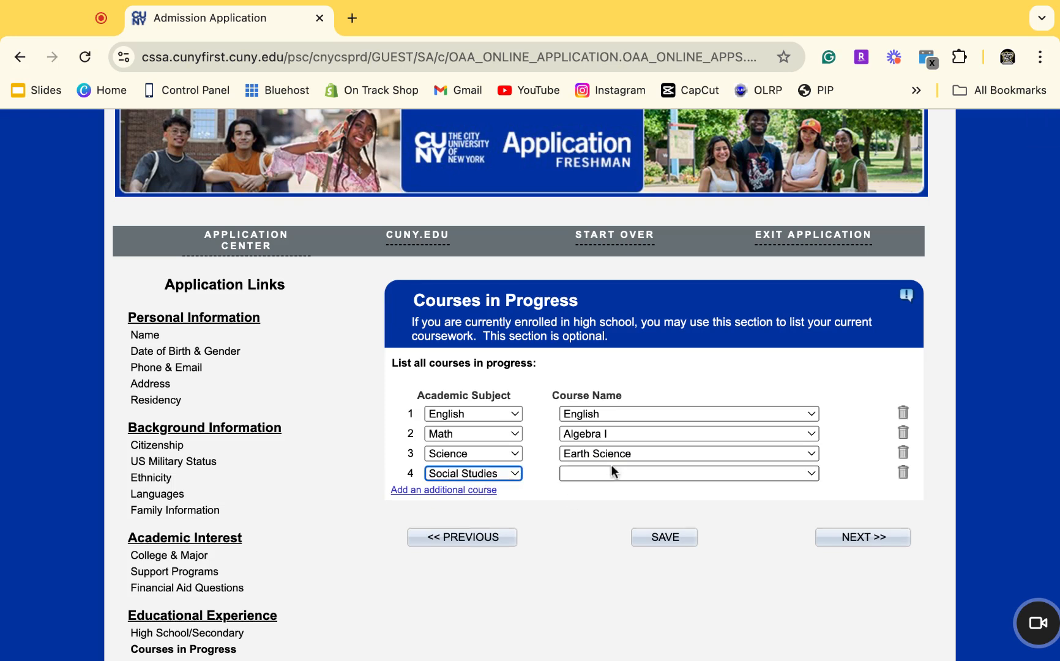
left_click(610, 474)
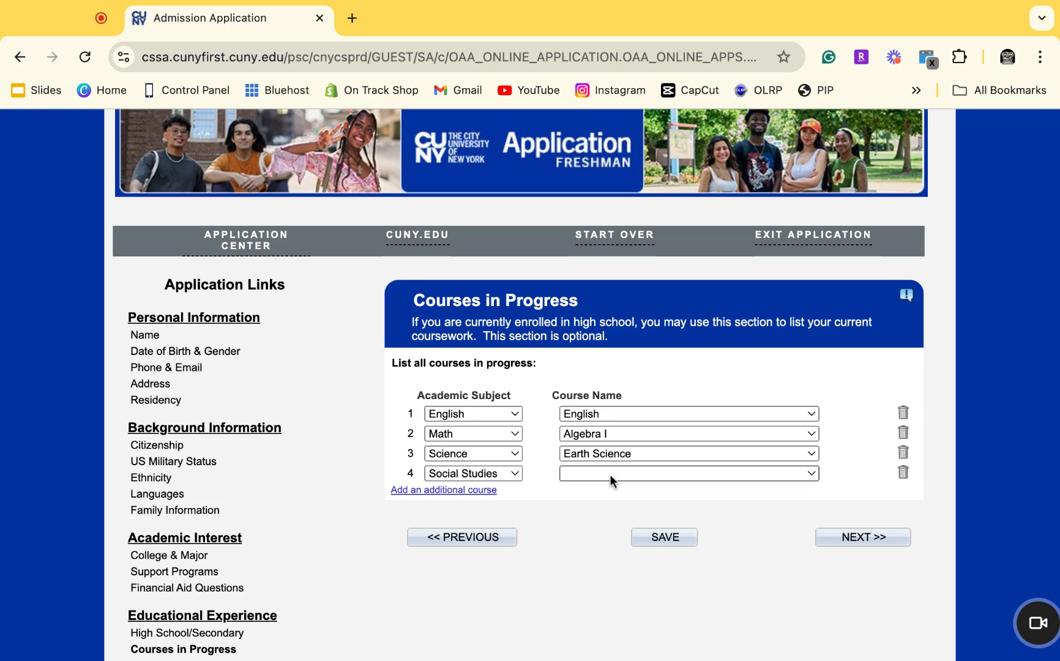
left_click(610, 490)
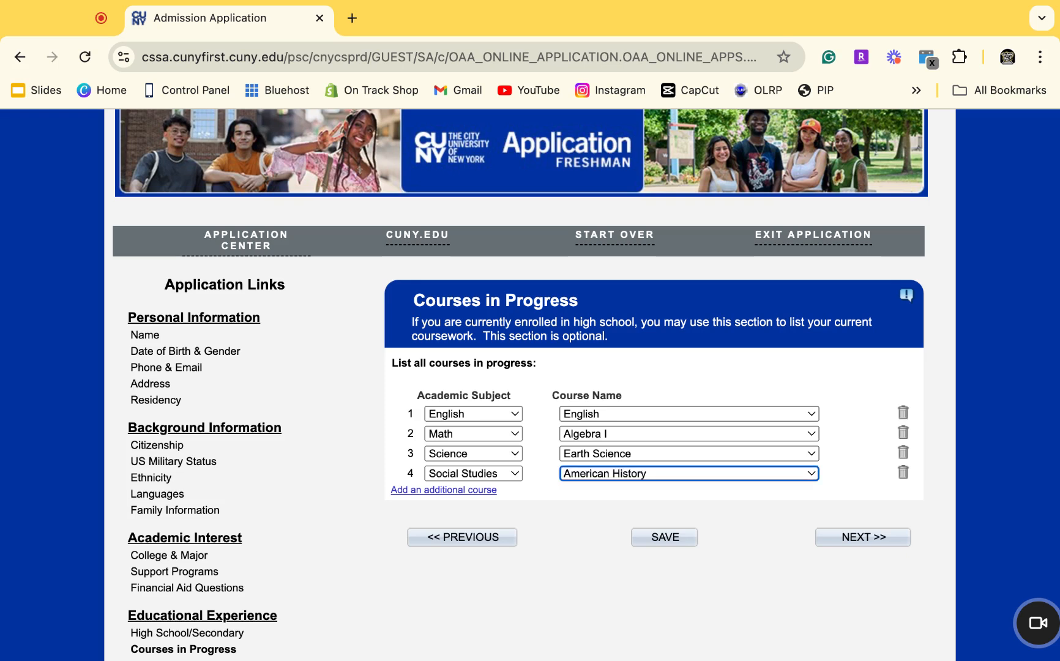
left_click(690, 540)
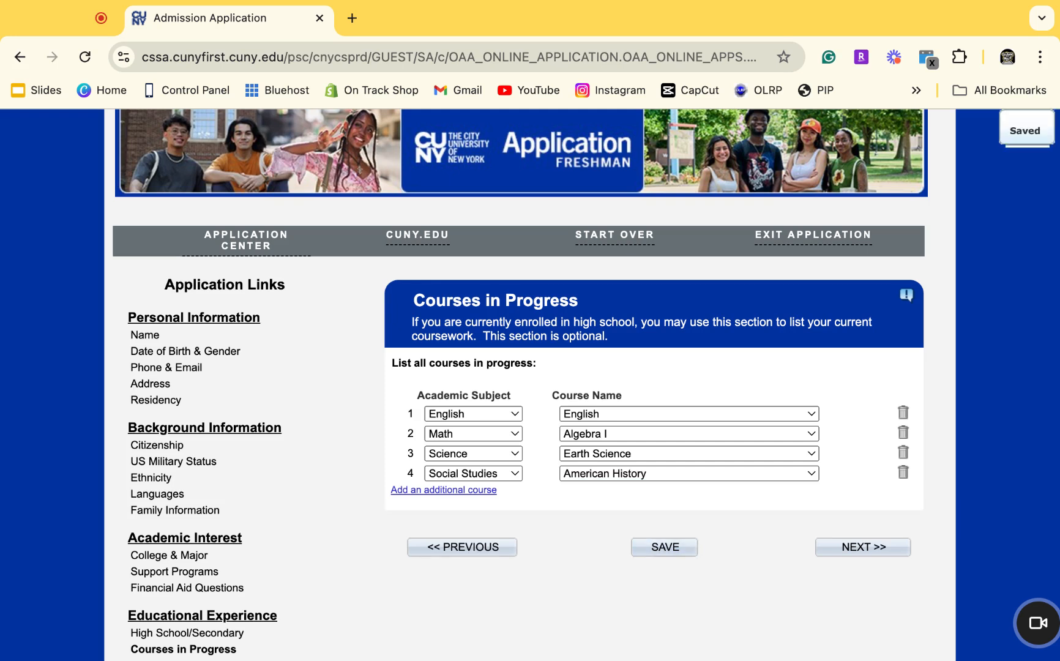
left_click(845, 547)
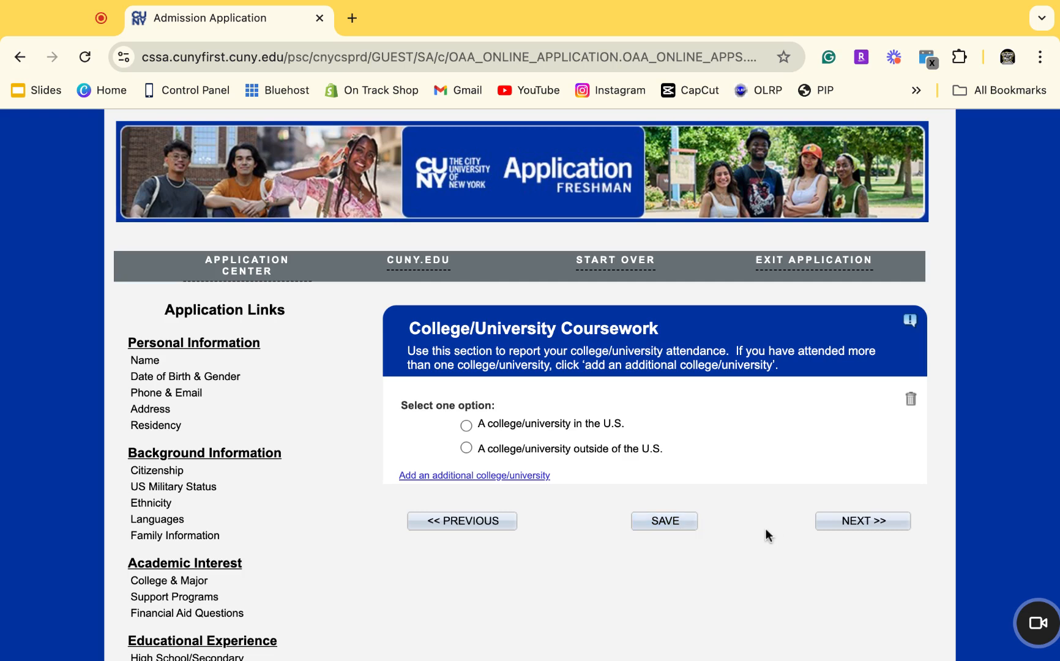
Save the empty College/University Coursework page and go on to Recommendations.
left_click(683, 524)
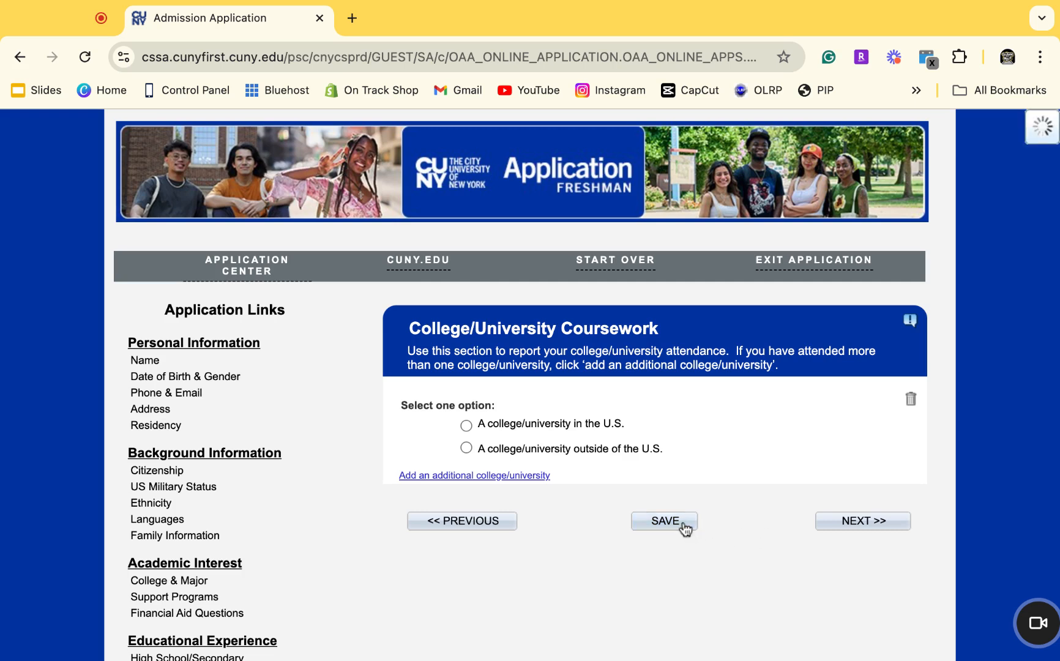
left_click(839, 525)
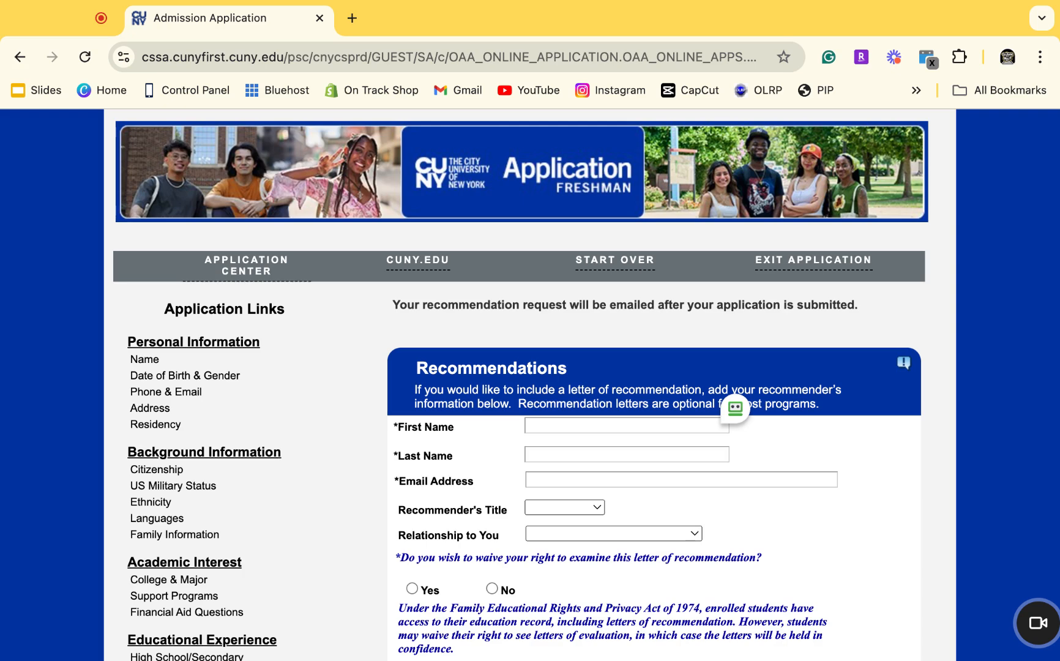
Type the recommender's first name, last name and e-mail address, fixing typos along the way.
scroll(585, 386, "down", 5)
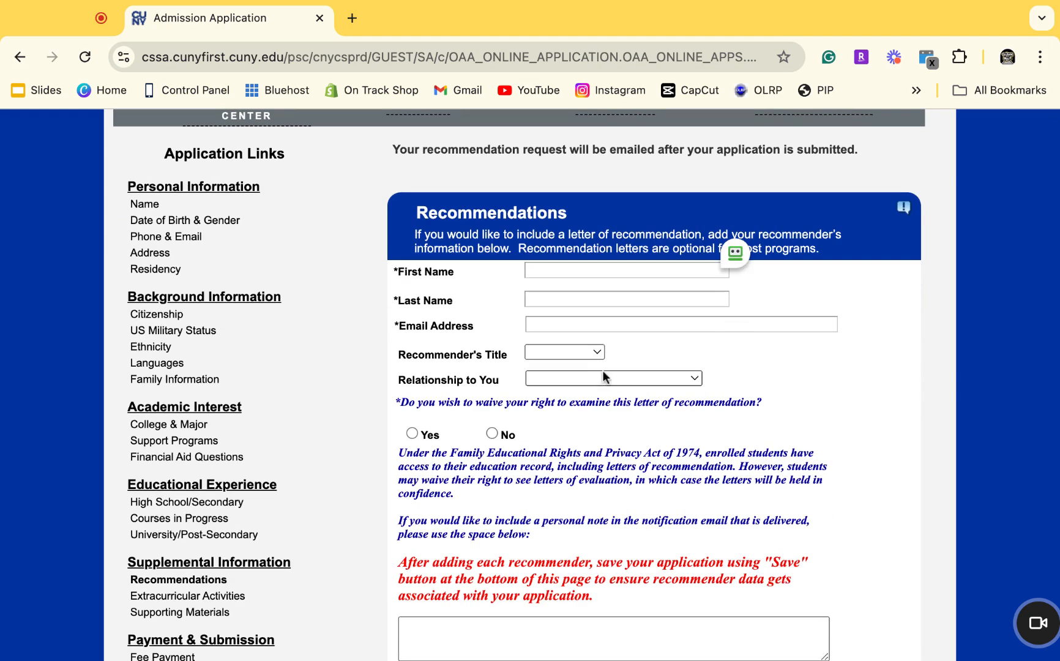
left_click(534, 268)
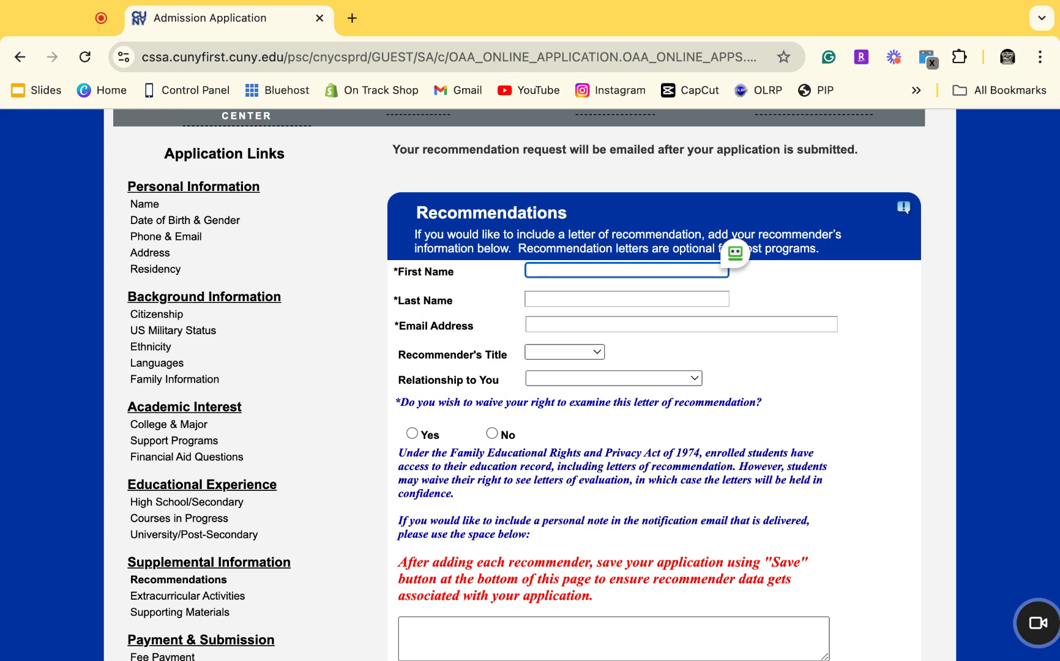
type("lly")
left_click(540, 295)
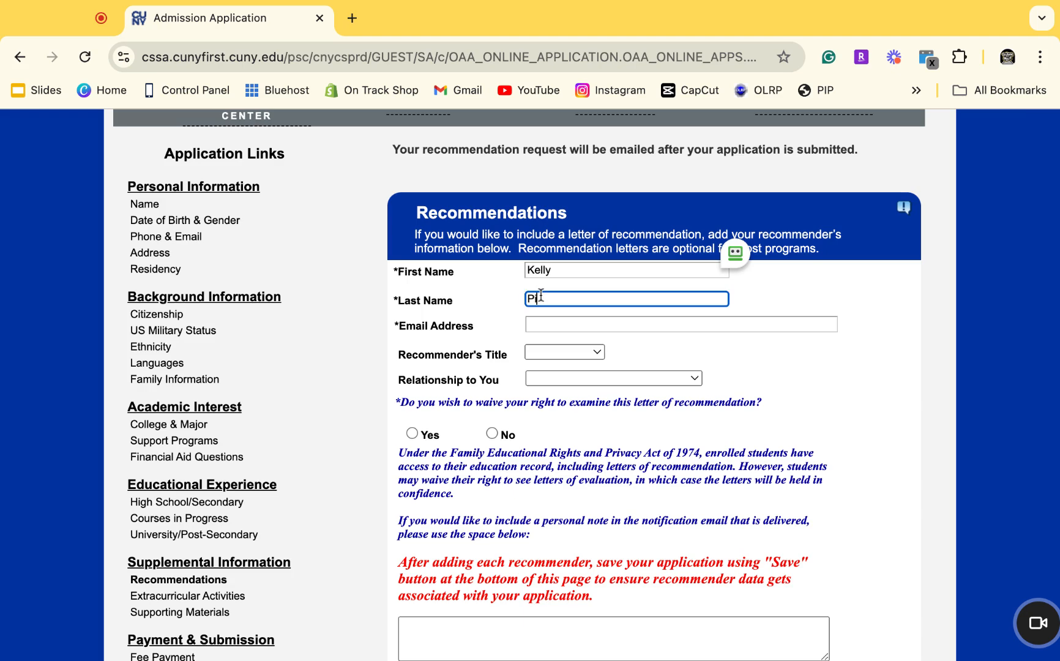
left_click(552, 319)
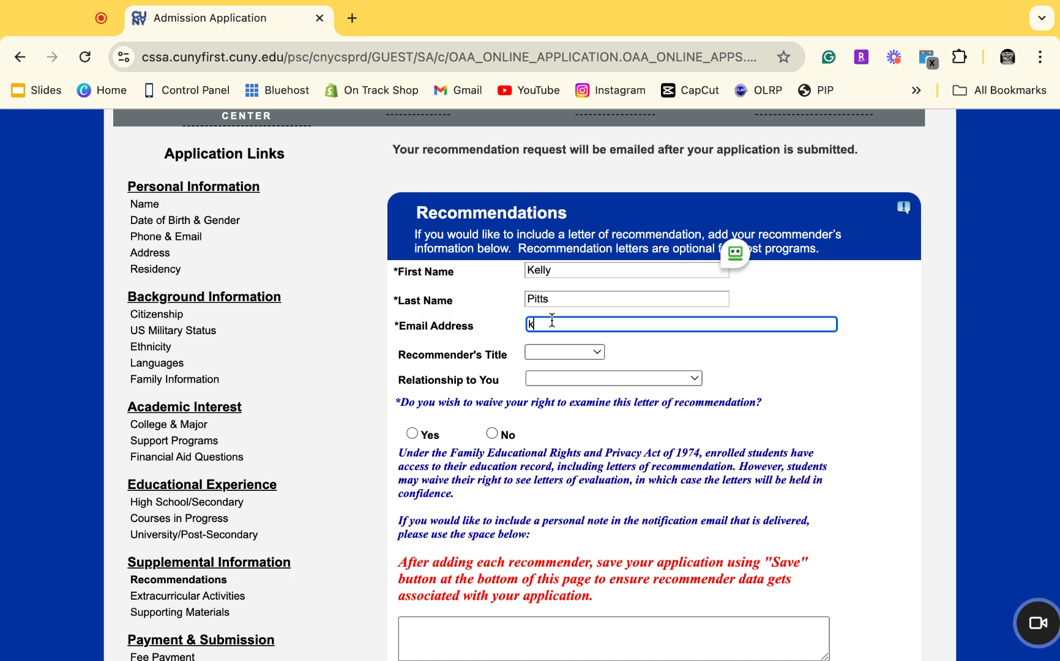
key("Tab")
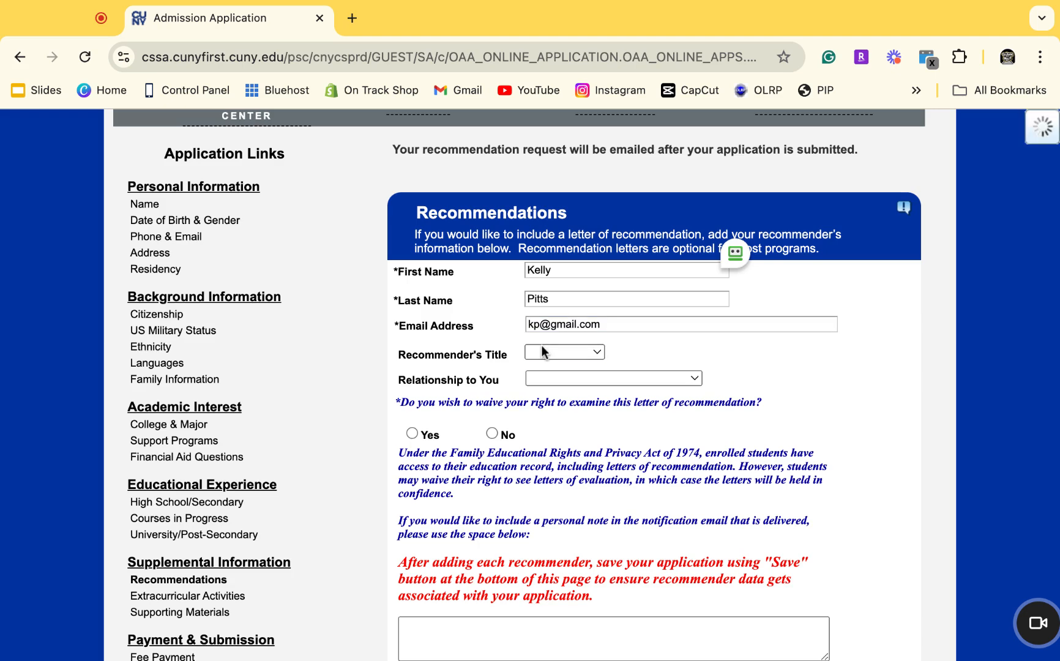
Set the recommender's title to Mrs and waive the right to examine the letter.
left_click(559, 355)
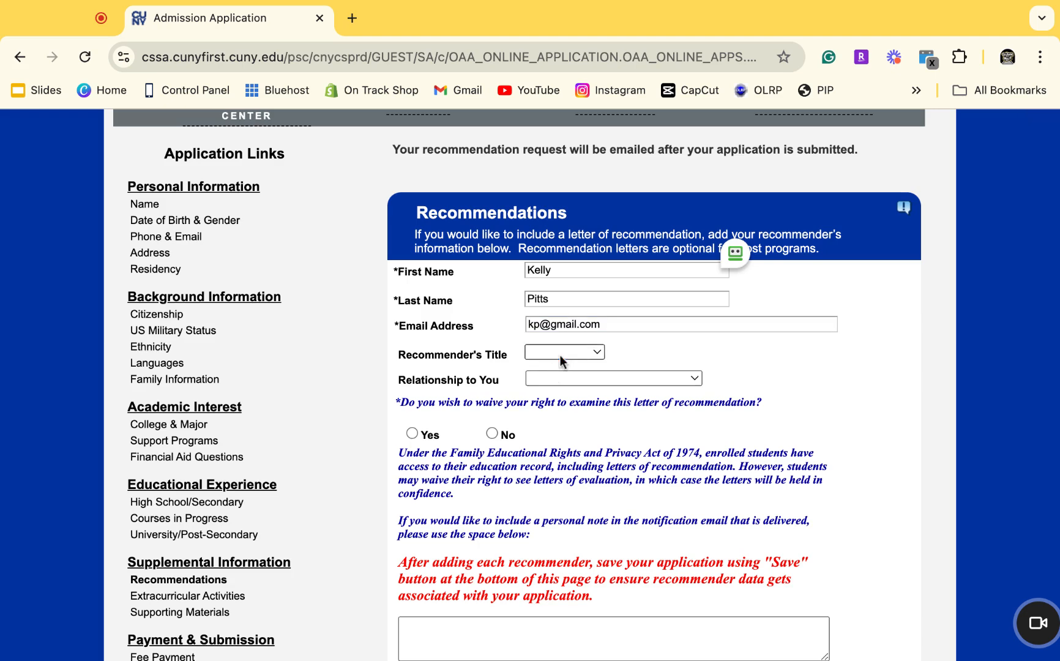
left_click(564, 392)
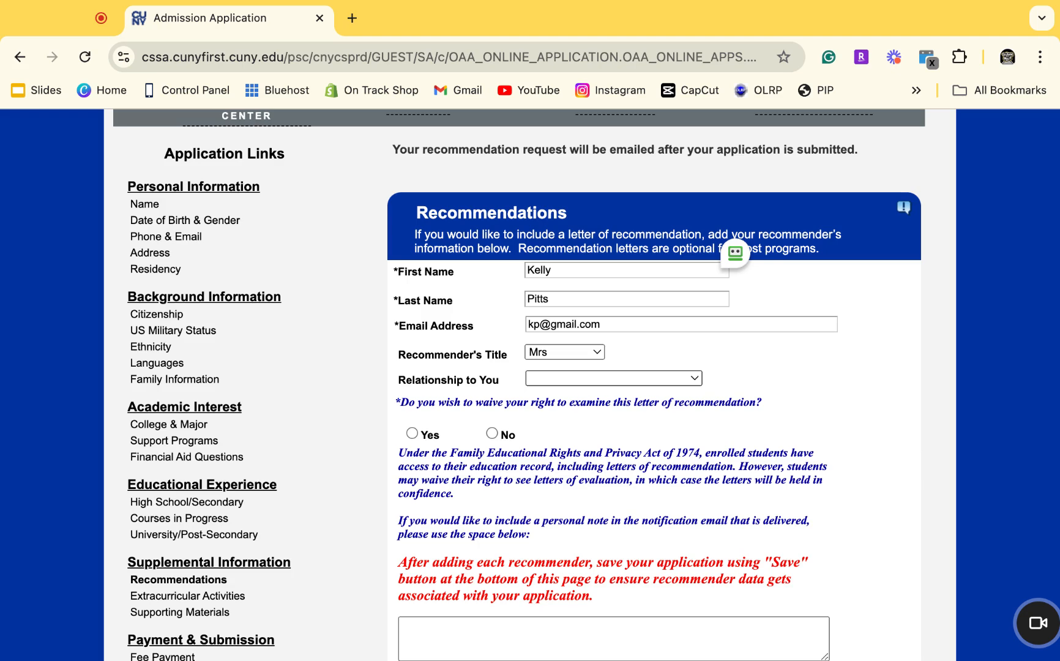
left_click(614, 378)
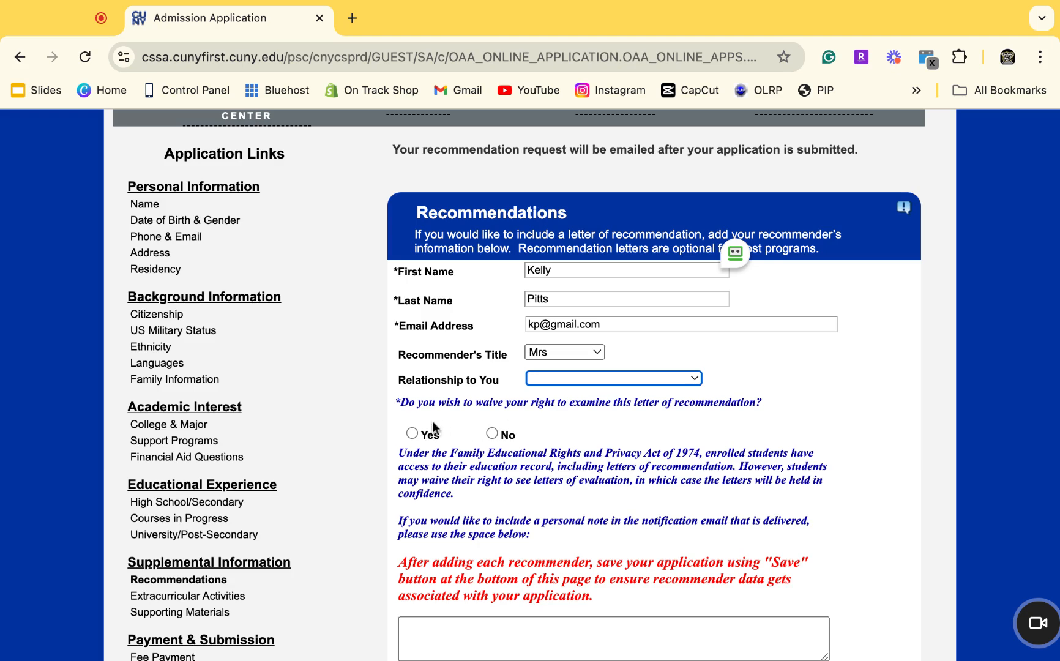
left_click(411, 433)
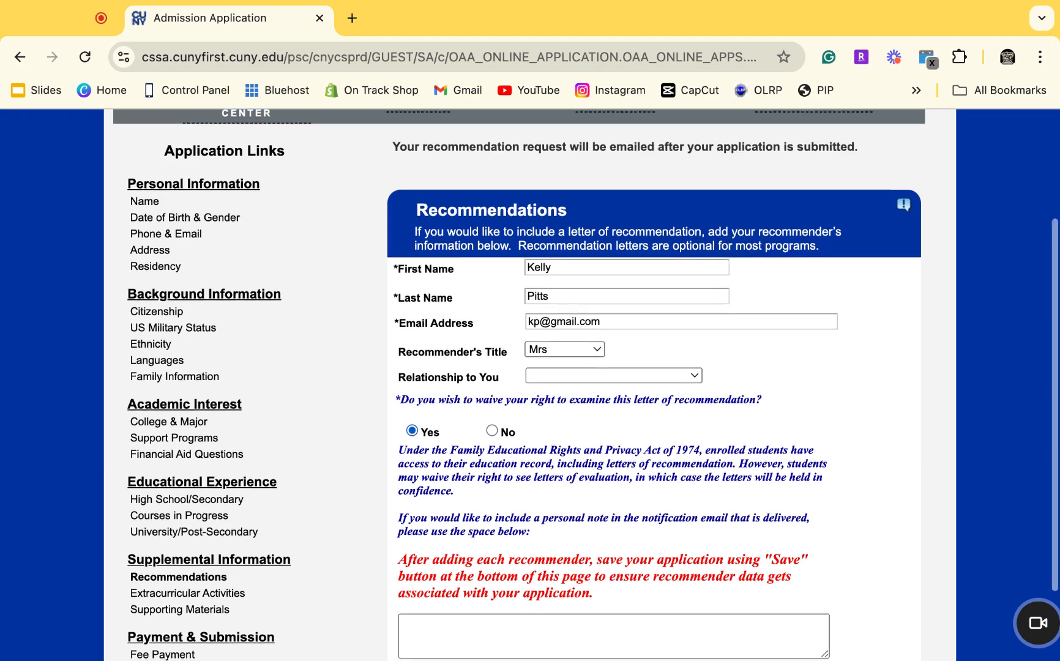
Set the relationship to Guidance/College Counselor/Advisor and save the recommendation.
scroll(580, 384, "down", 3)
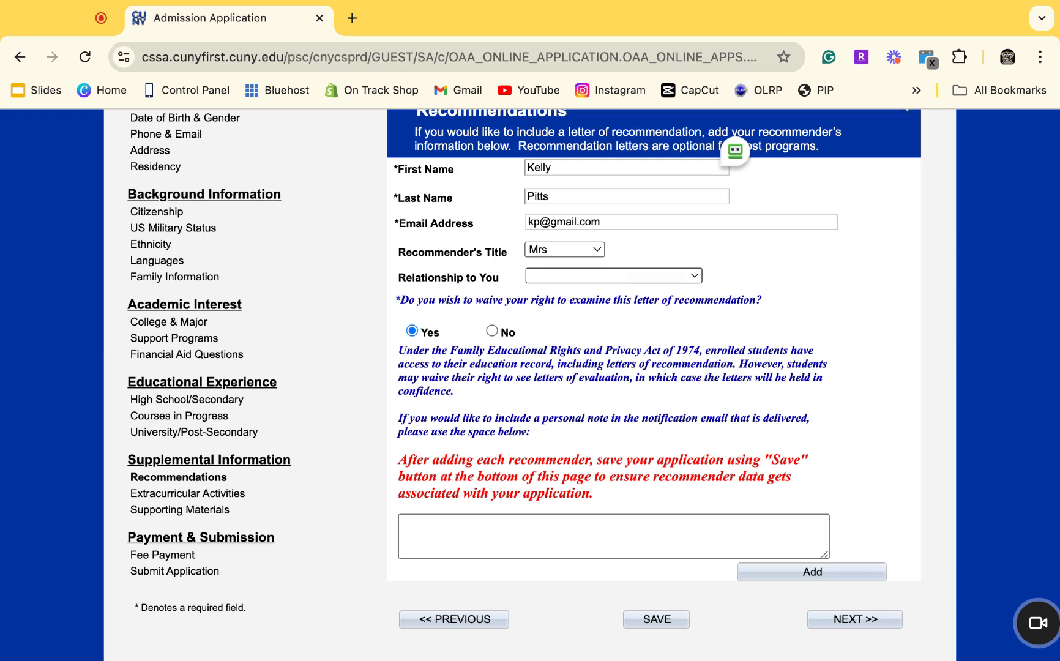
left_click(630, 458)
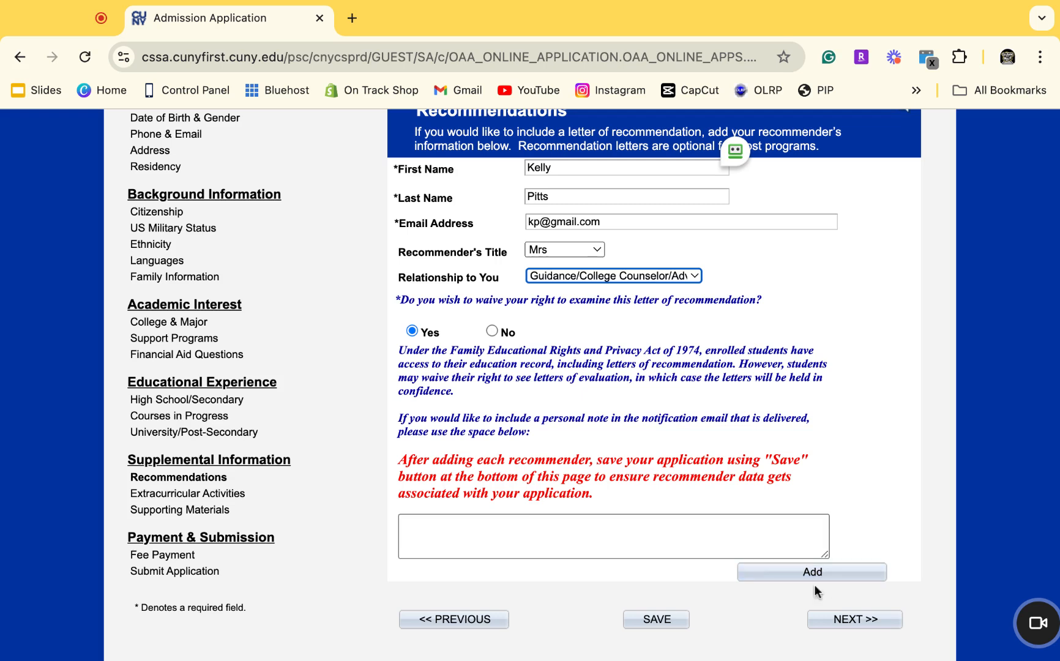
scroll(670, 582, "up", 1)
scroll(668, 579, "down", 1)
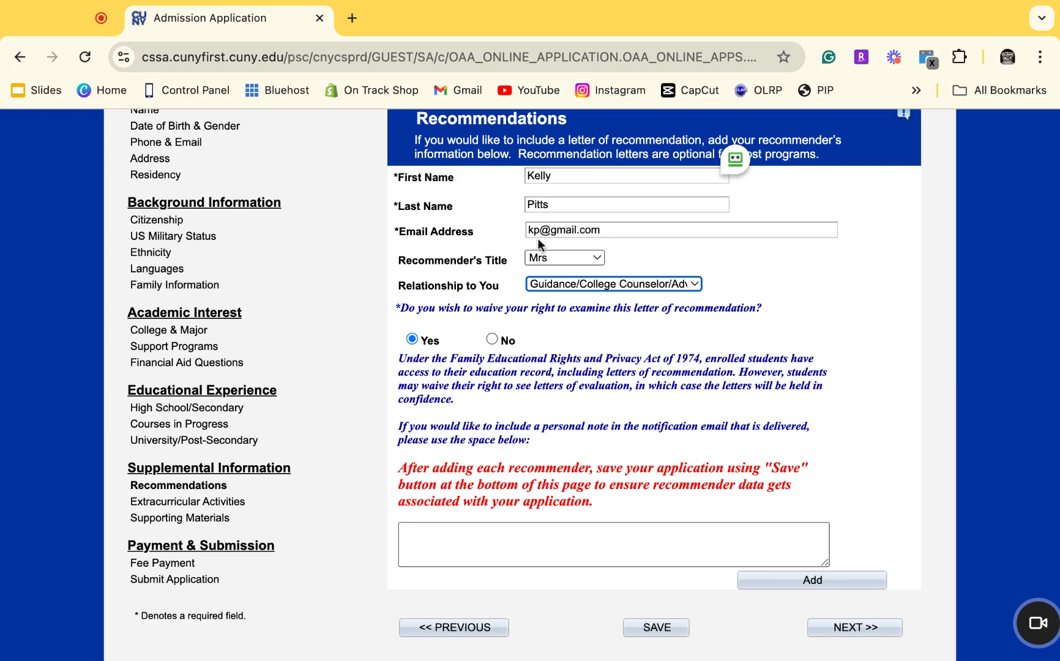
scroll(668, 398, "down", 1)
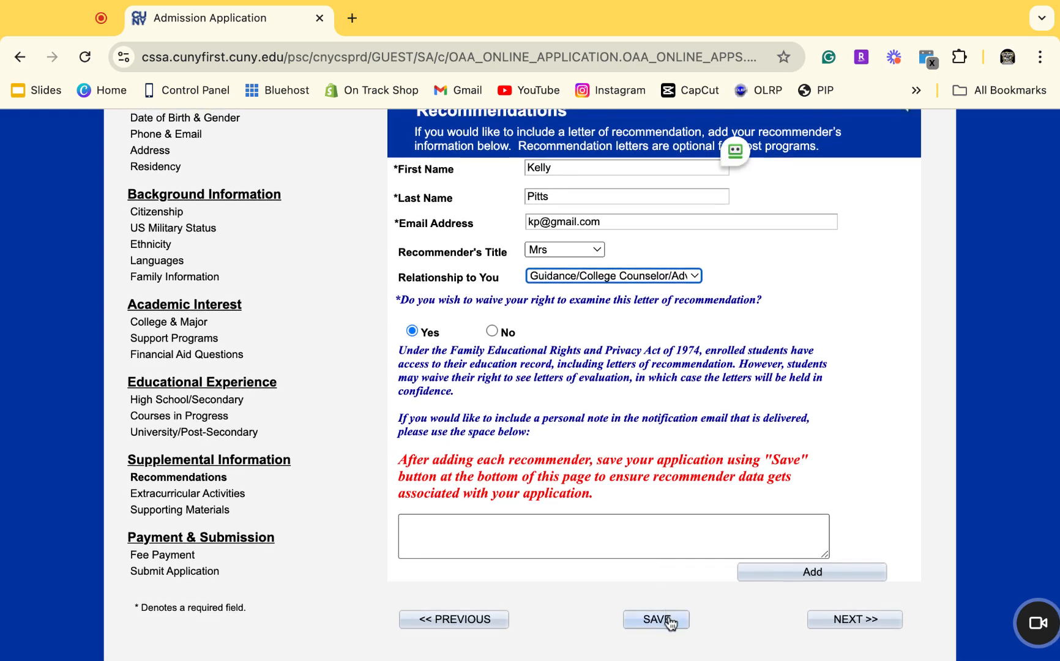
left_click(669, 620)
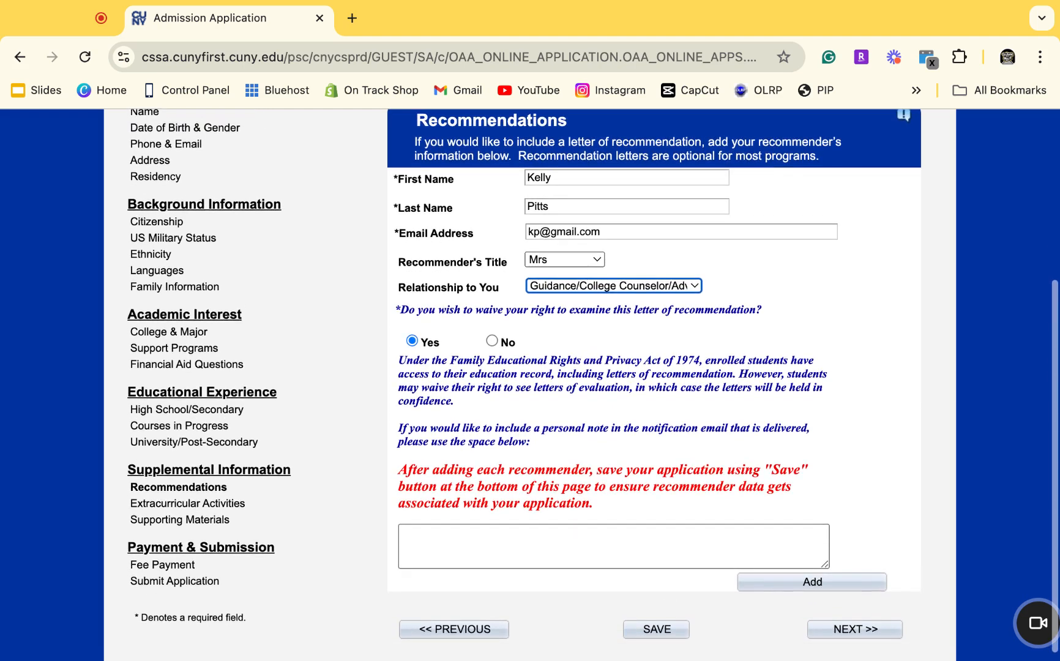
left_click(669, 631)
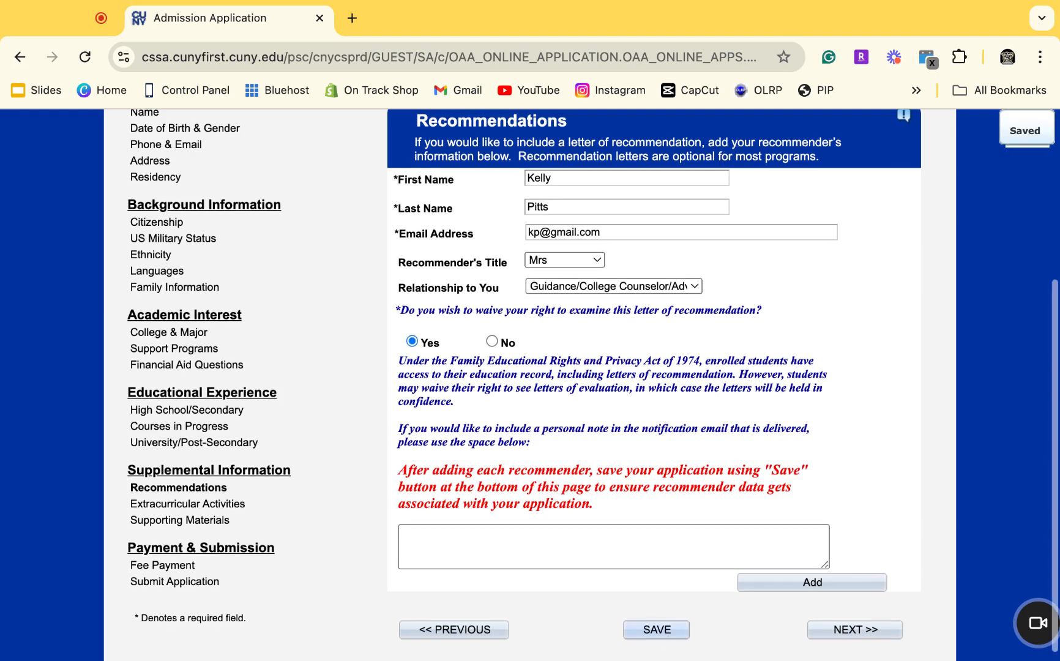
Go to Extracurricular Activities and browse the Activity Type and Activity Name choices.
left_click(827, 637)
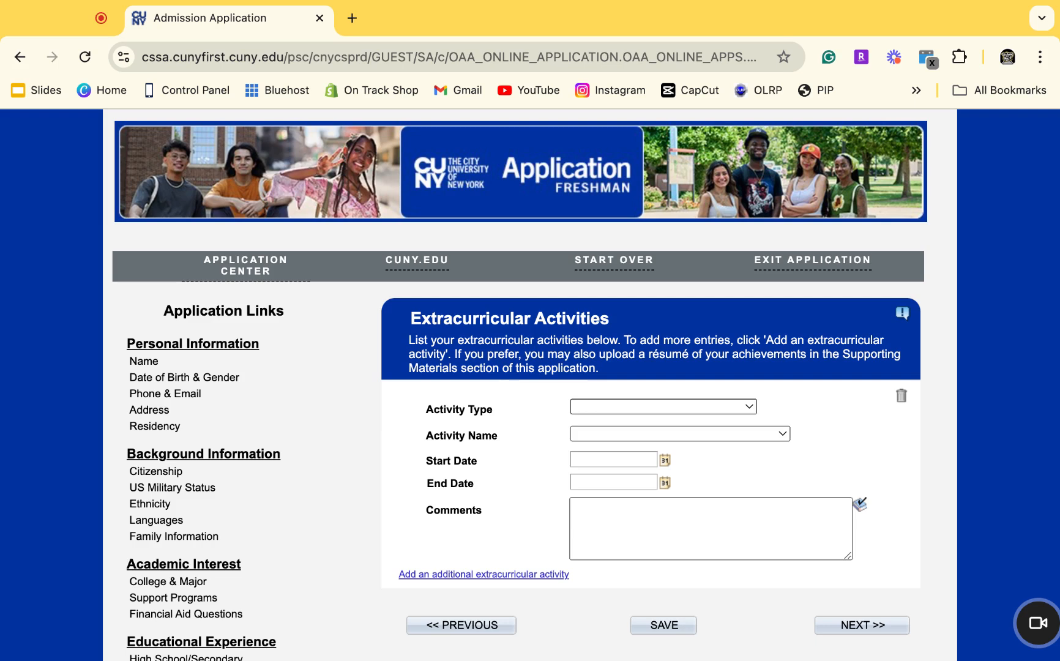
left_click(798, 405)
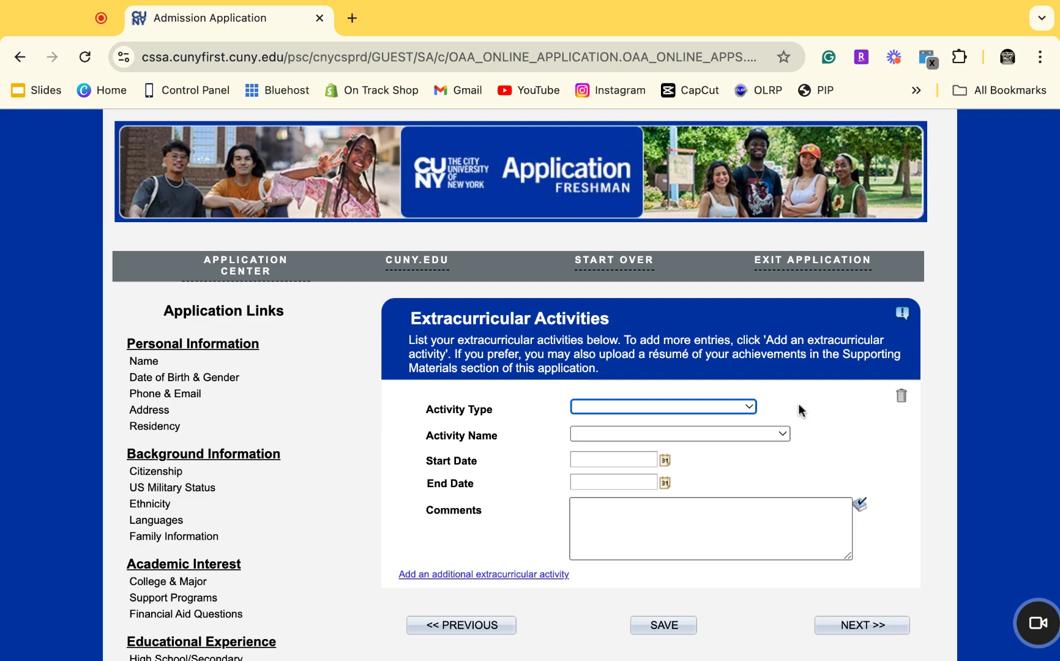
left_click(744, 406)
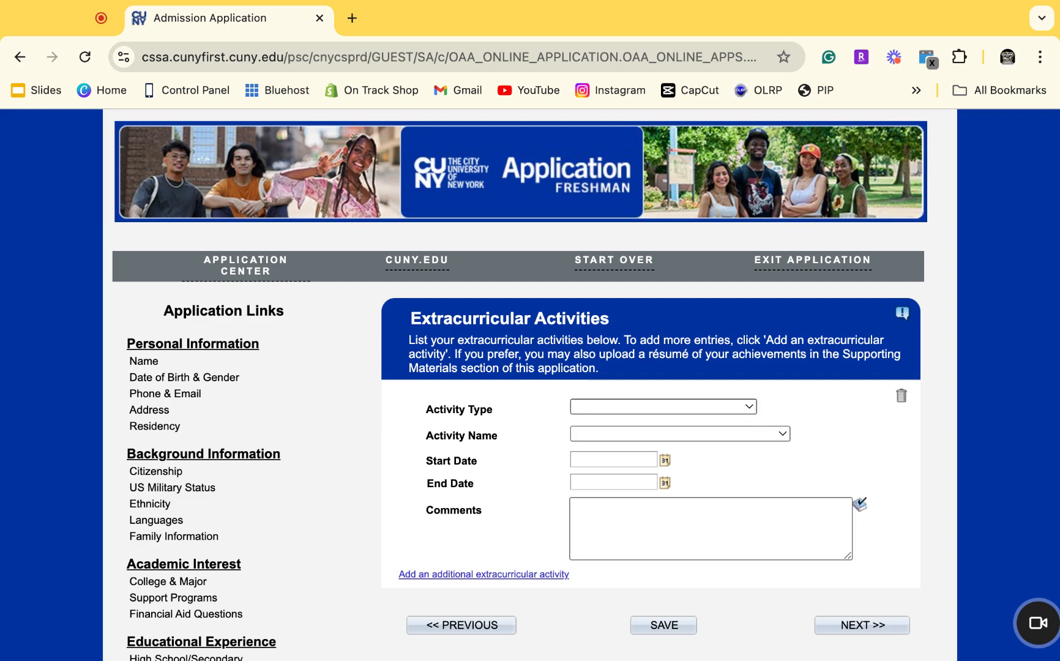
left_click(663, 421)
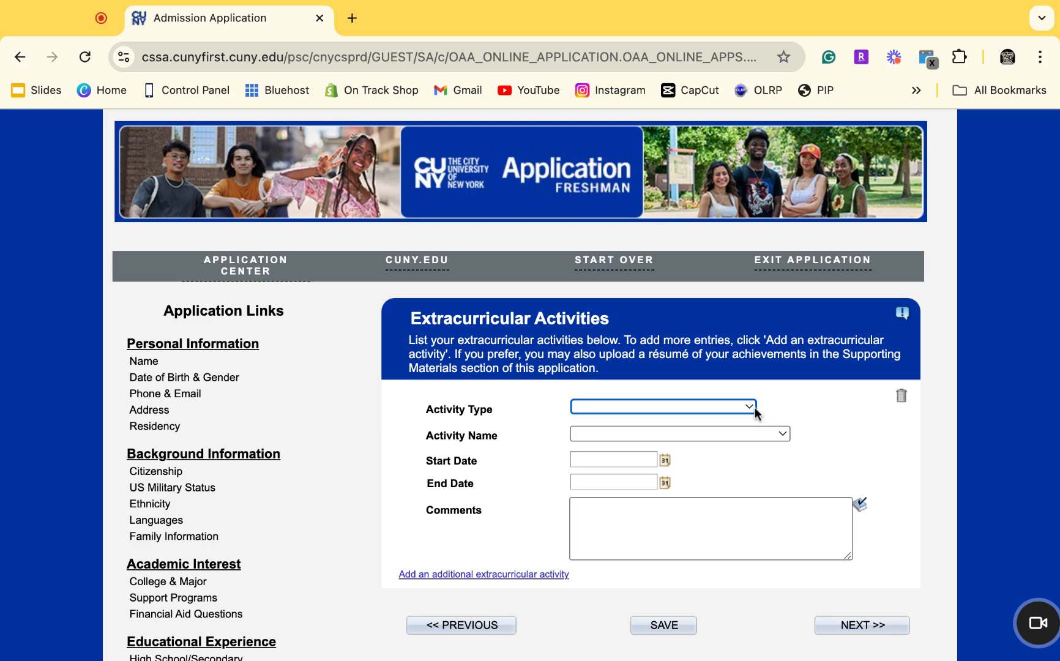
left_click(744, 431)
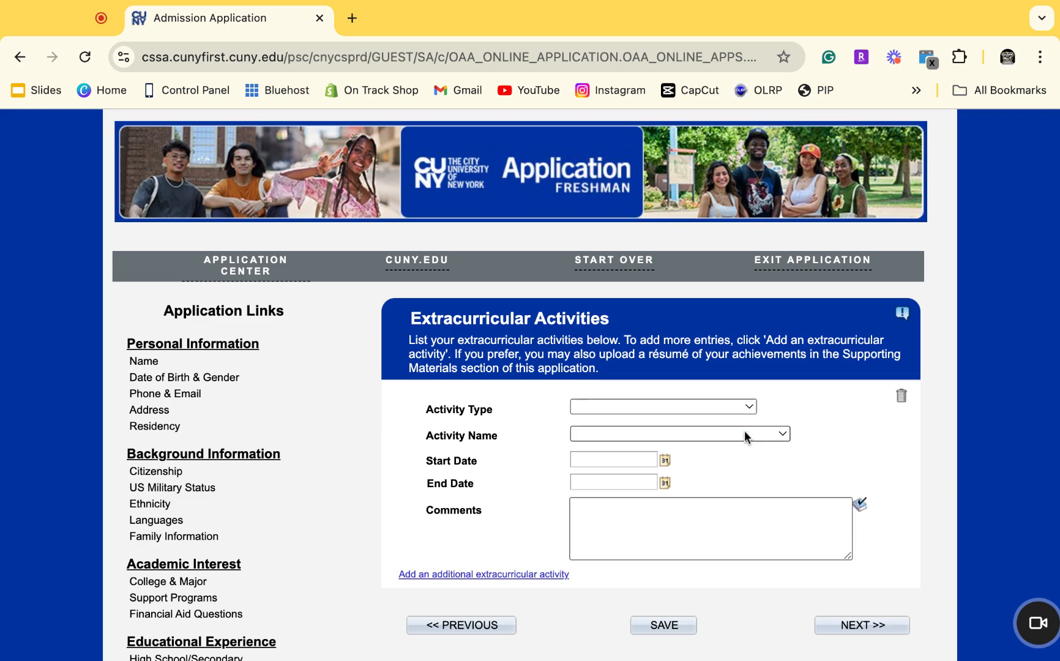
left_click(755, 516)
Write the activity comments, add a comma after 'resumes', and continue to Supporting Materials.
left_click(755, 517)
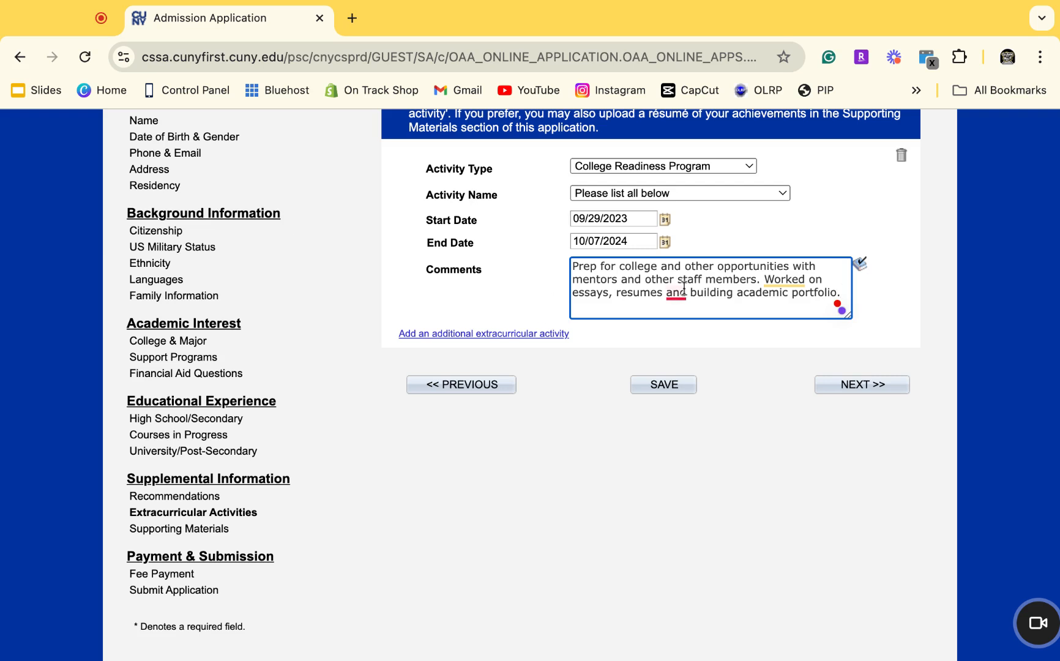
mouse_move(678, 291)
left_click(684, 343)
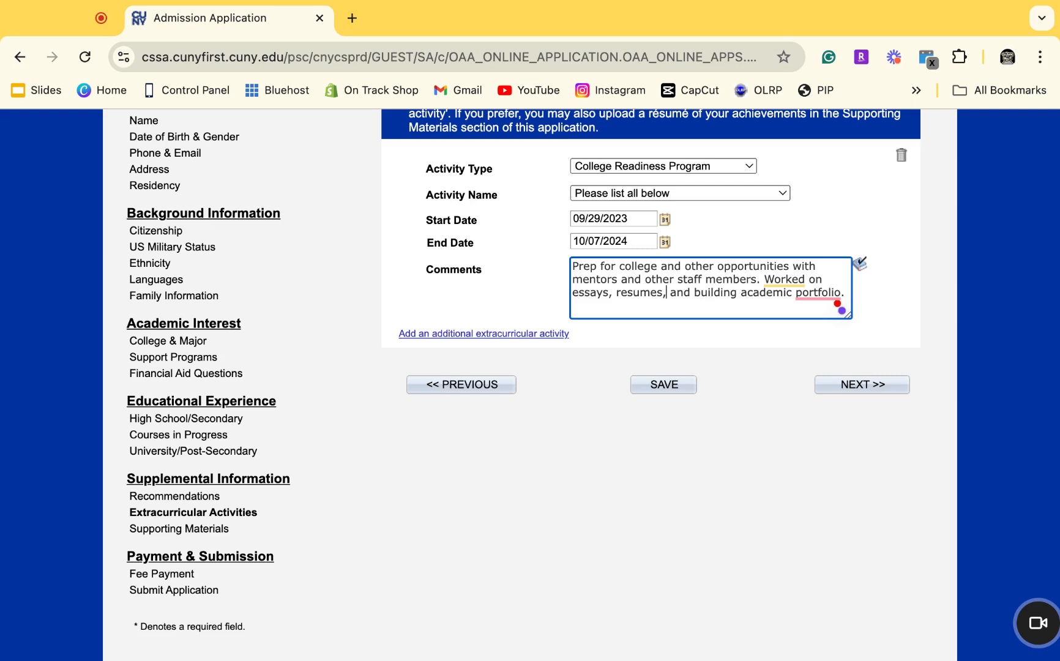
left_click(658, 395)
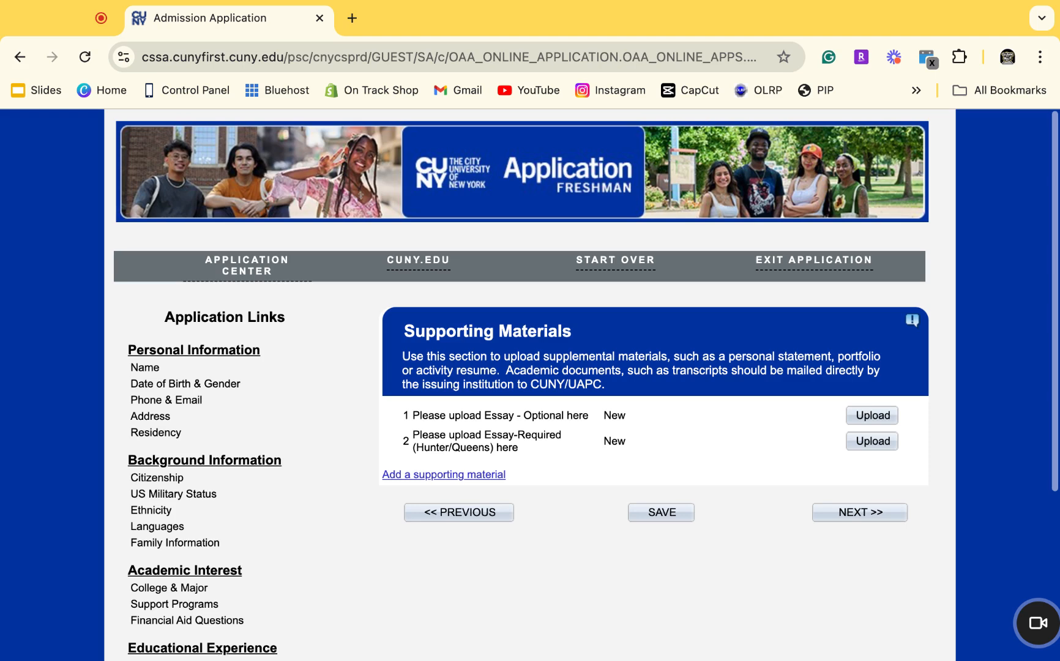
Save Supporting Materials without uploading either essay and proceed to Fee Payment.
scroll(820, 417, "down", 5)
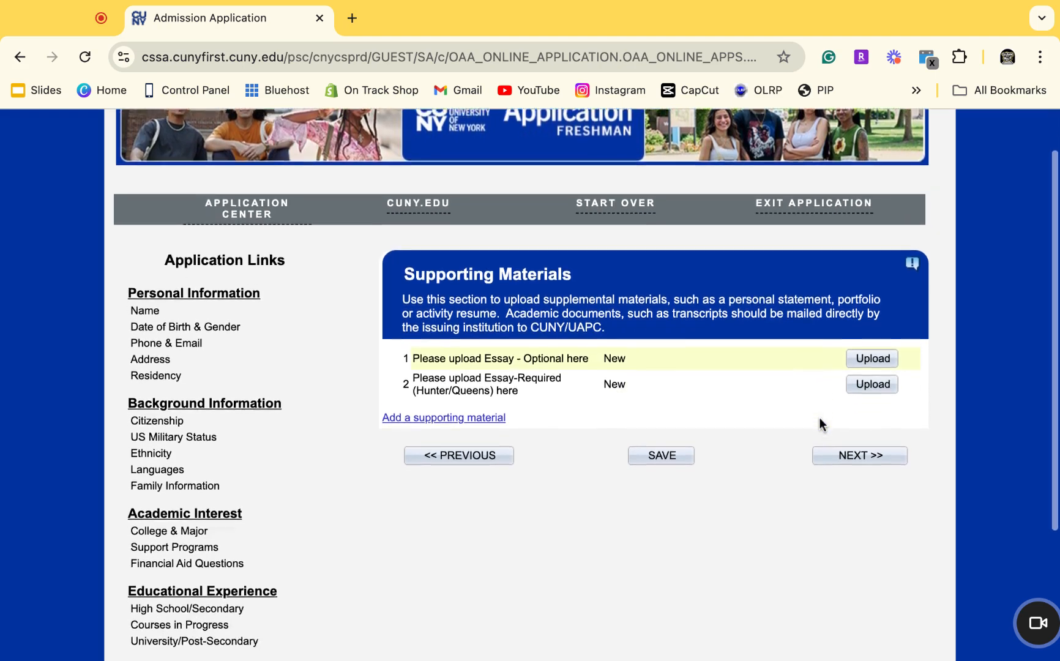
scroll(820, 424, "down", 1)
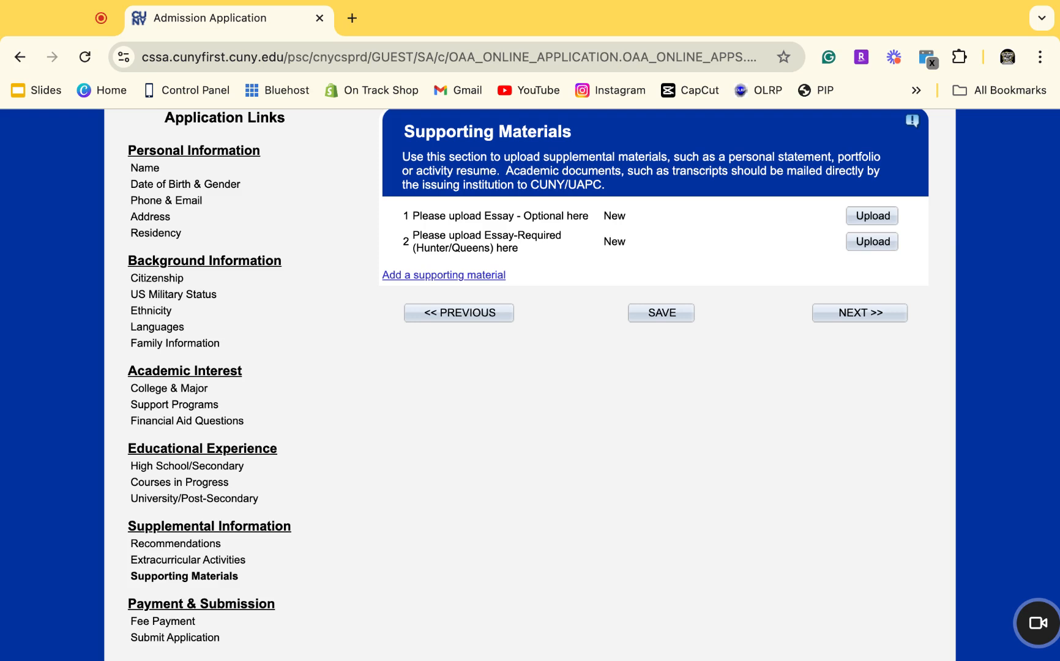
left_click(664, 316)
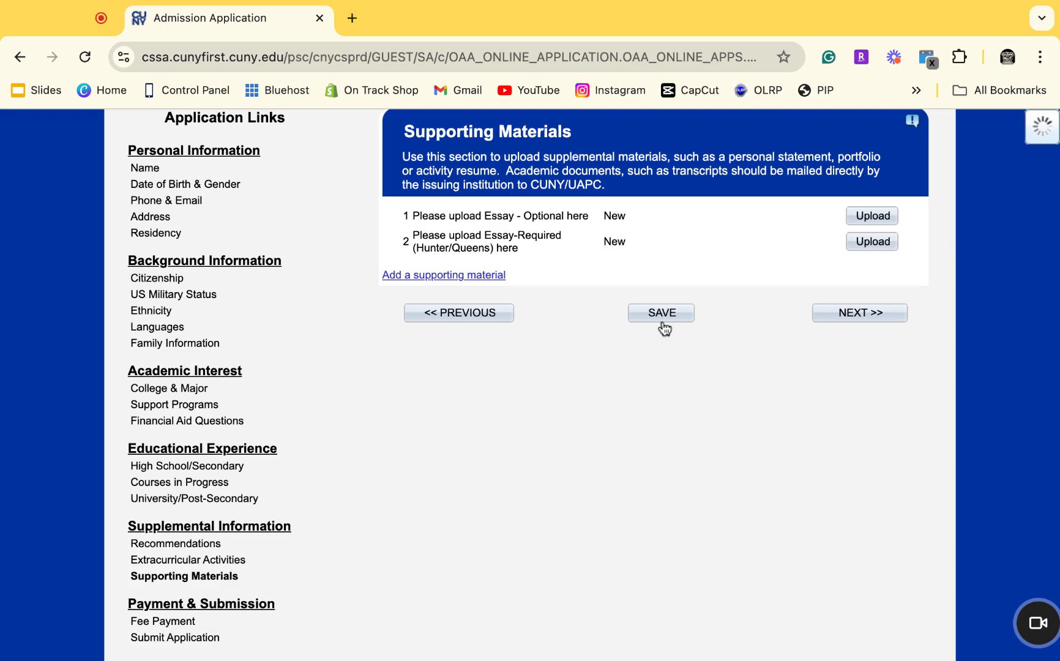
left_click(854, 317)
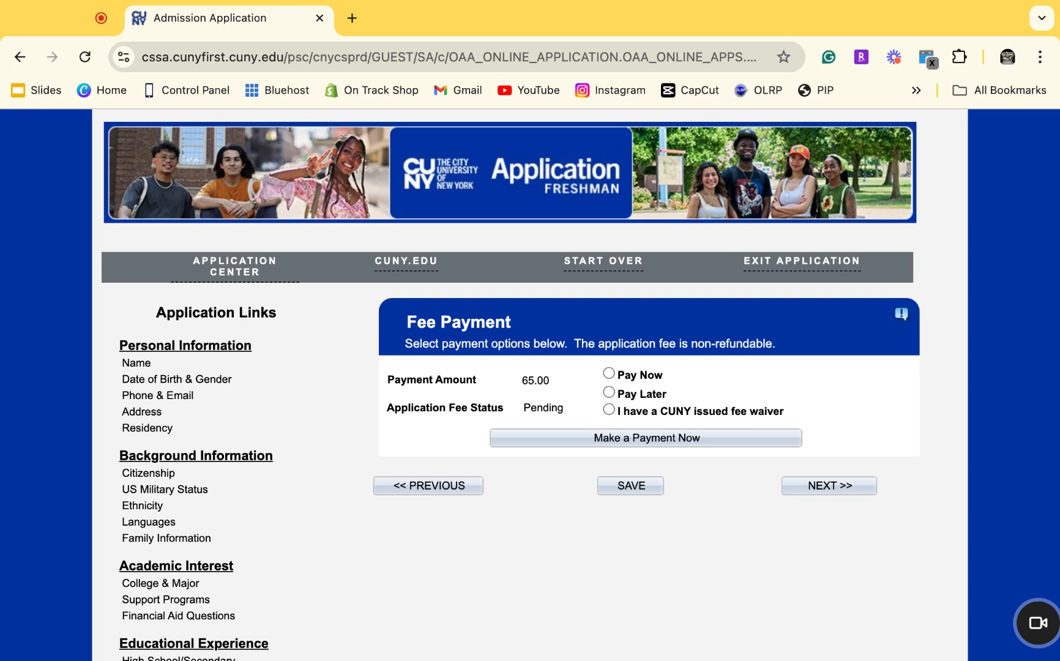
Select Pay Now for the $65.00 application fee.
left_click(658, 376)
left_click(616, 439)
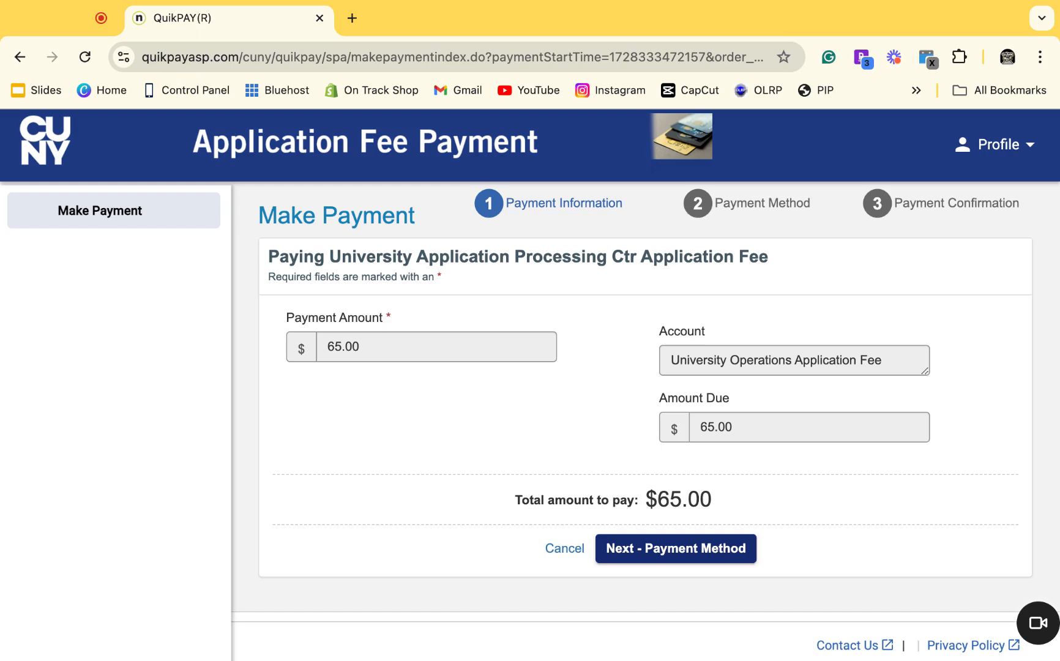
left_click(20, 58)
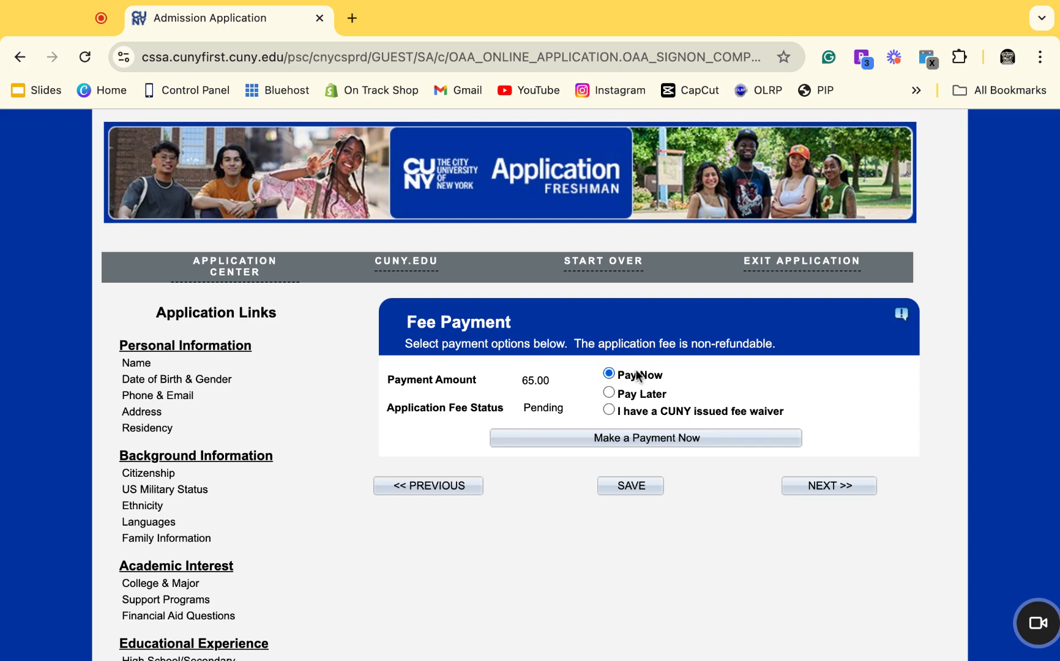
Choose Pay Later after briefly trying the CUNY fee waiver, and save the fee choice.
left_click(628, 393)
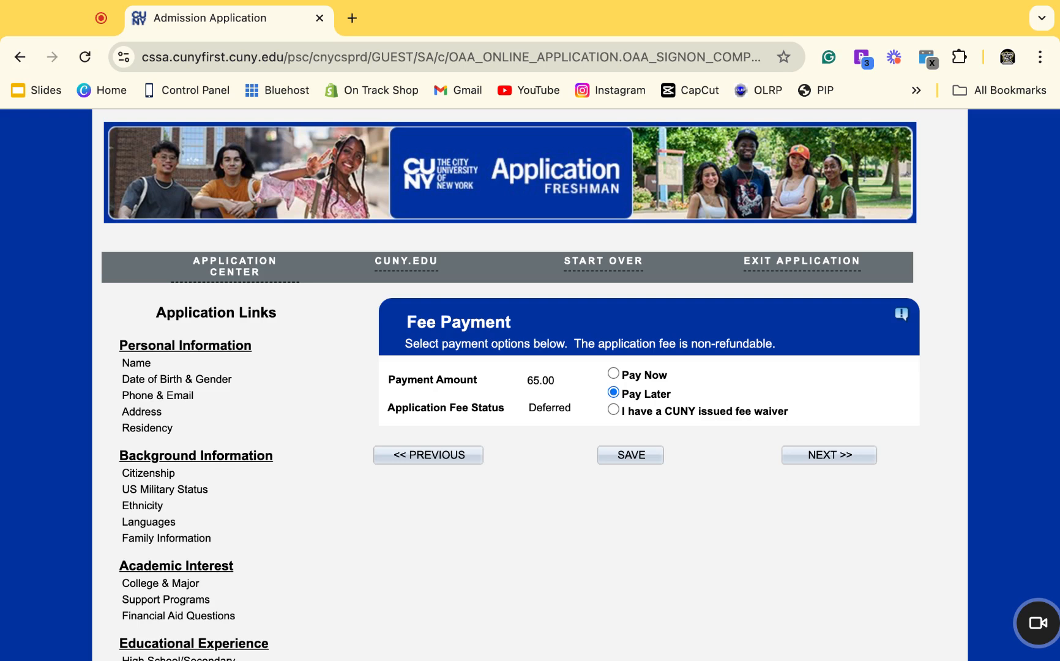
left_click(613, 410)
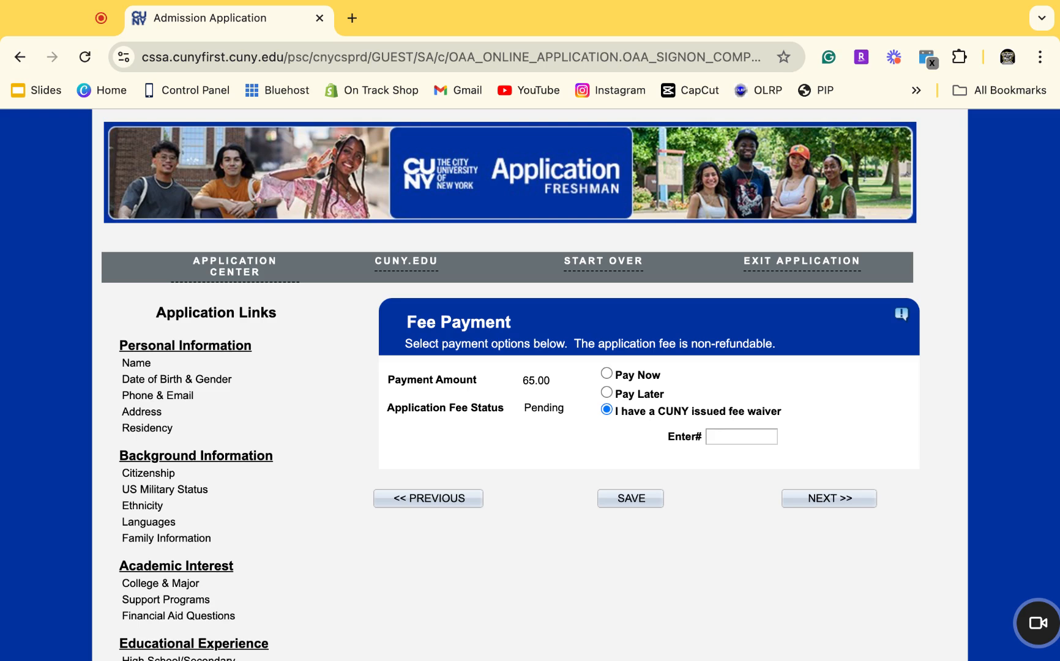
left_click(612, 393)
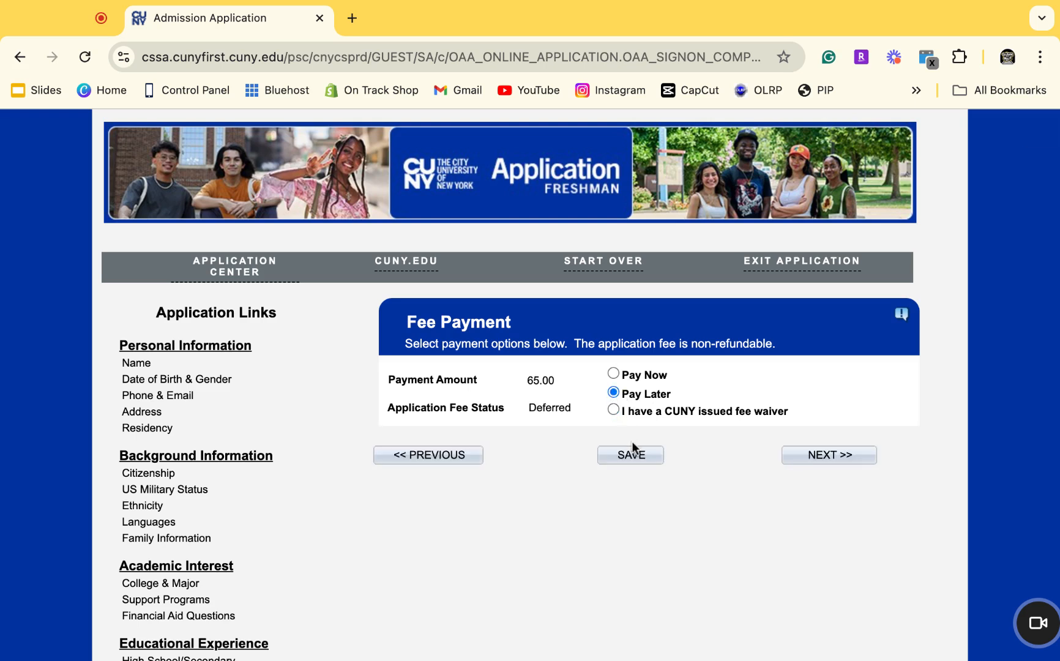
left_click(636, 462)
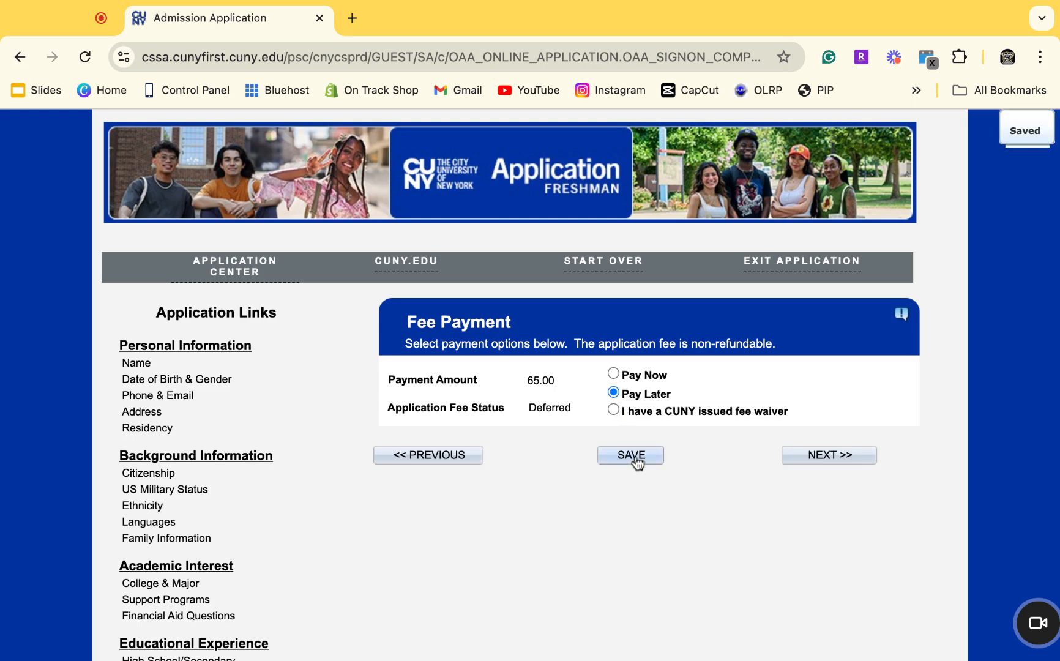
Proceed to Submit Application and tick the certification that the information is true and correct.
left_click(789, 459)
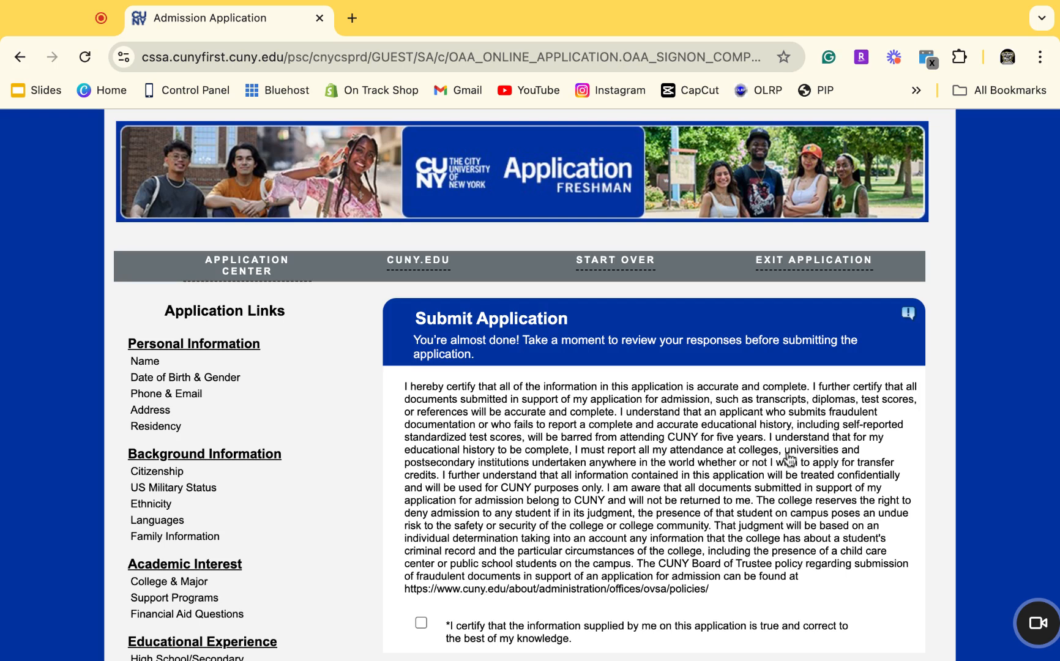
scroll(789, 459, "down", 3)
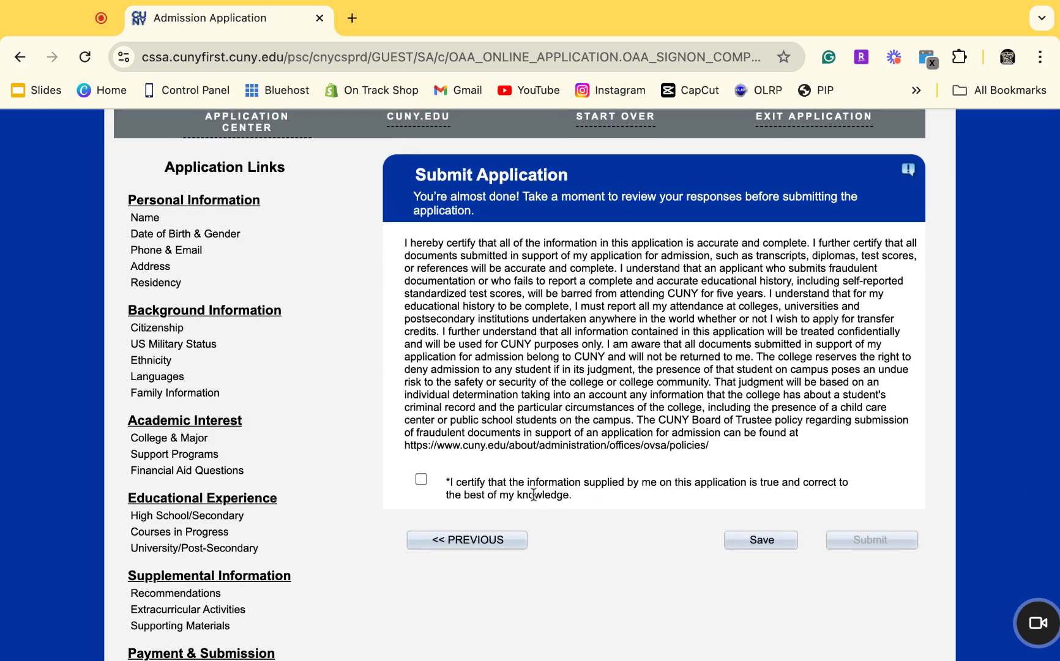
left_click(421, 480)
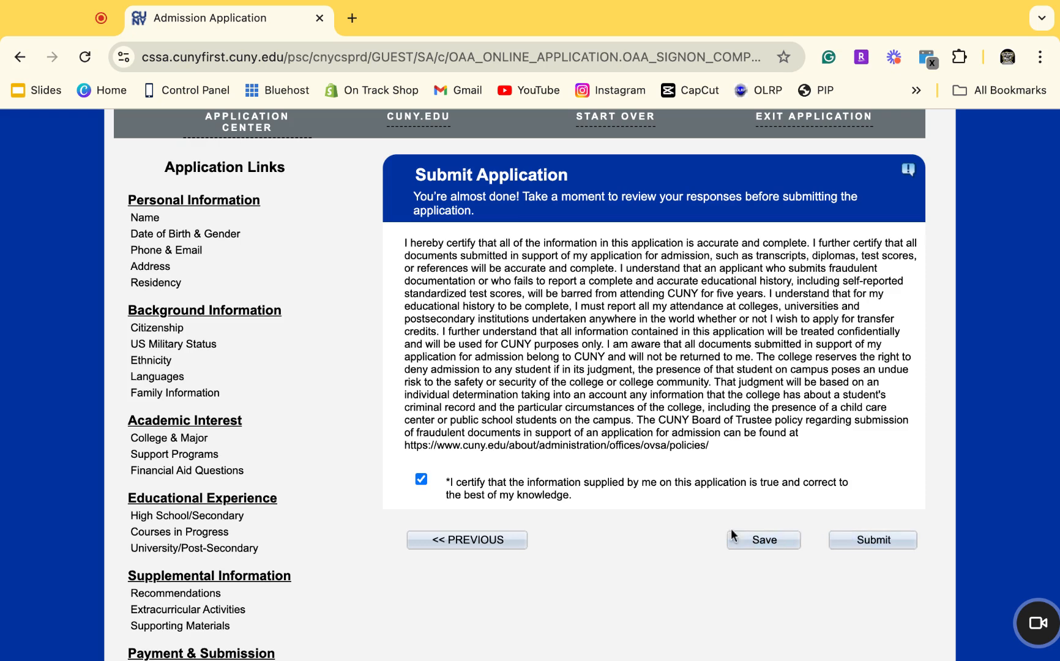
scroll(709, 486, "up", 2)
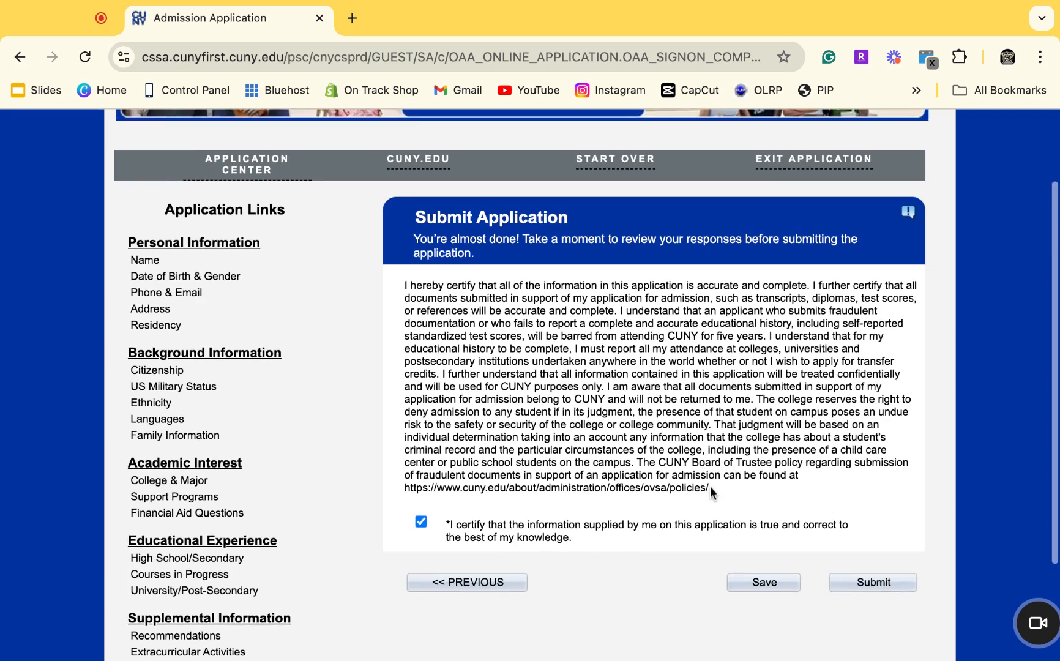
scroll(710, 485, "up", 1)
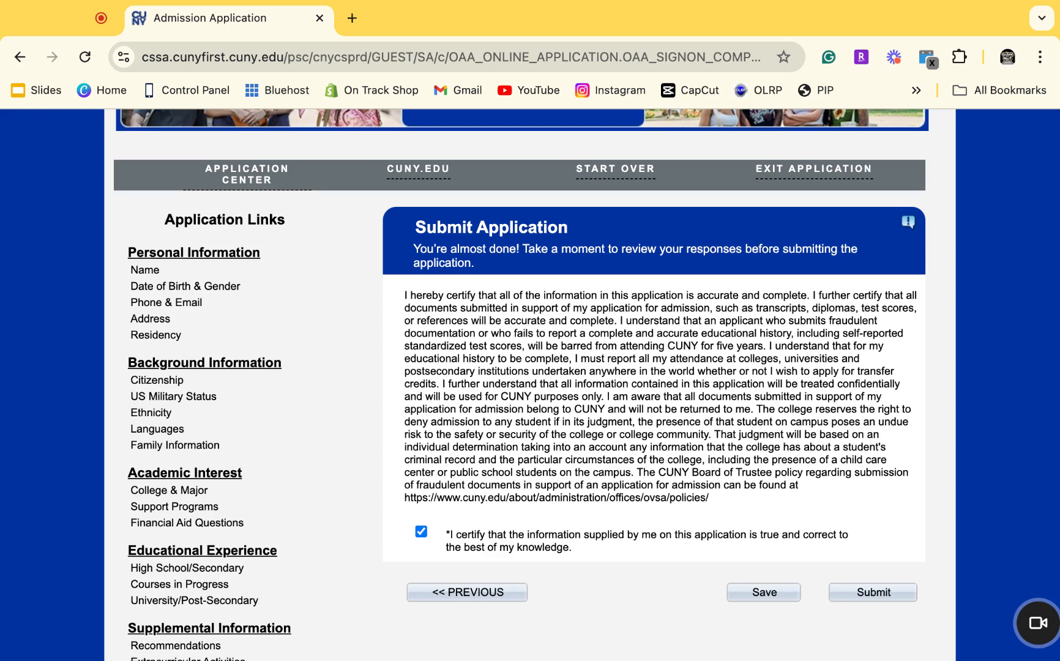
scroll(585, 384, "up", 3)
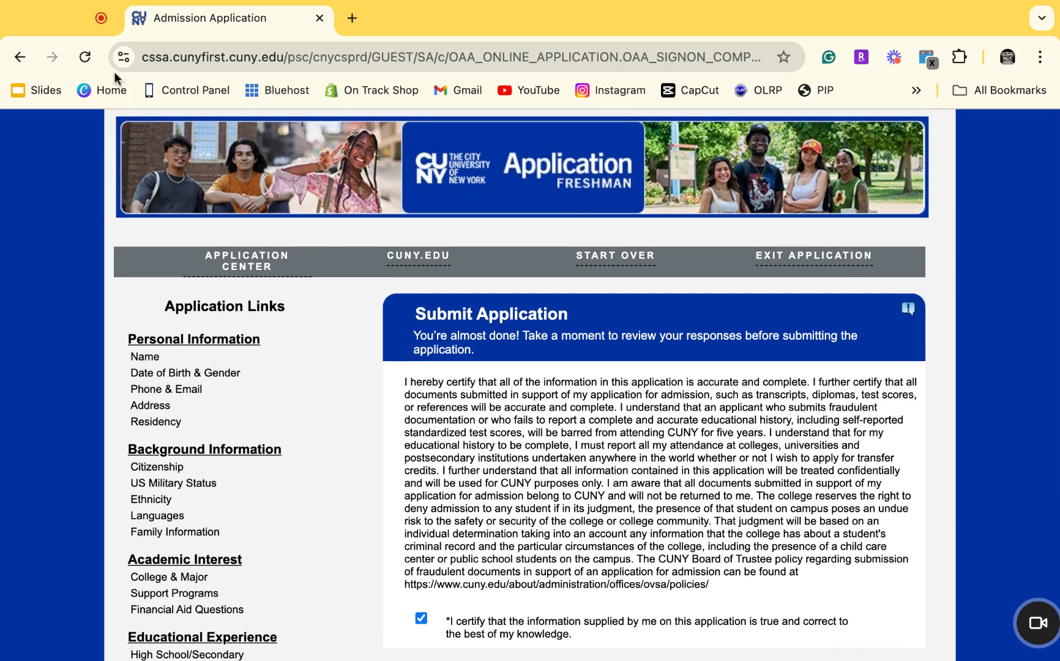
Switch to the Loom pinned tab showing the End Recording page.
left_click(95, 25)
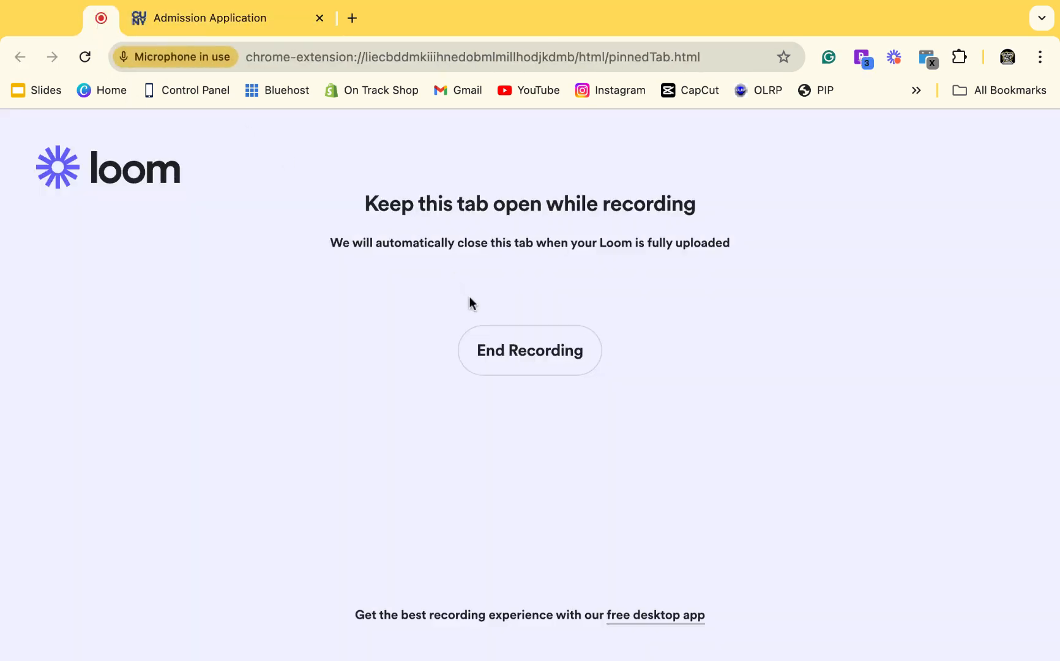